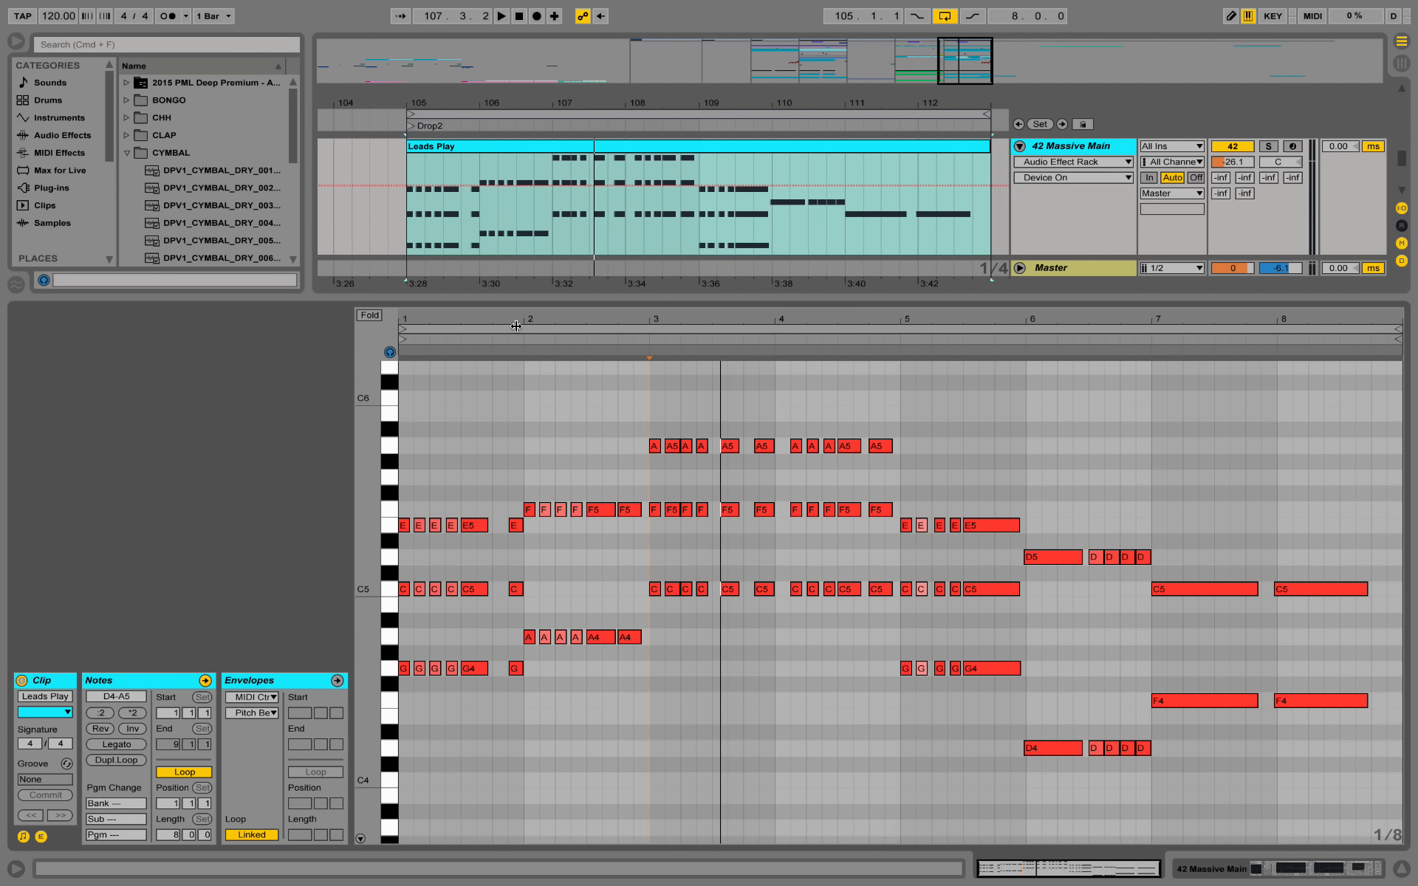
# Check the notes in the Leads Play clip, and solo the 42 Massive Main track to audition it.
pyautogui.moveTo(516, 325); pyautogui.dragTo(746, 397)
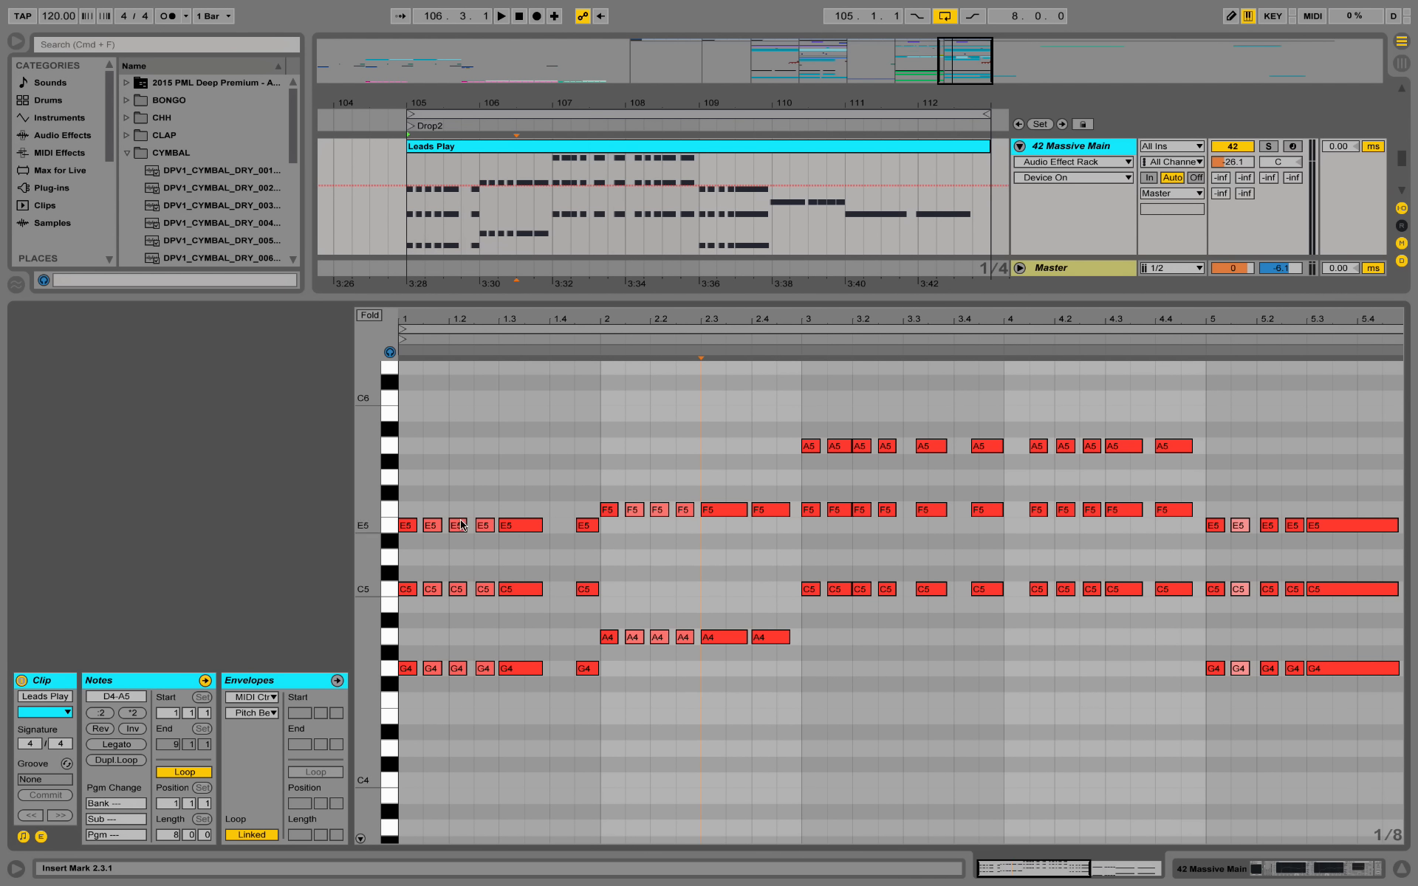
pyautogui.moveTo(685, 331); pyautogui.dragTo(683, 320)
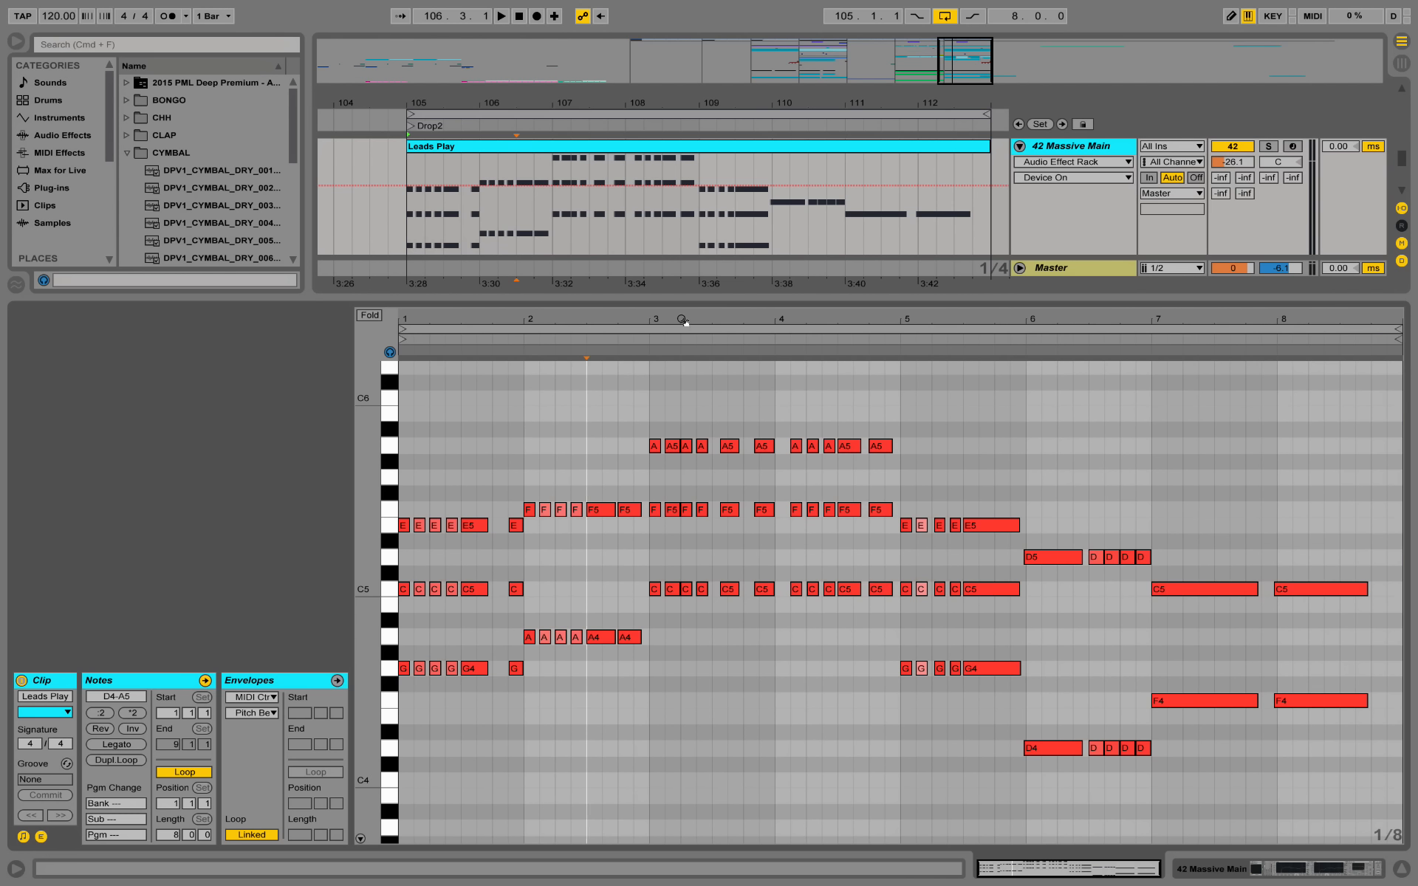
pyautogui.click(1291, 873)
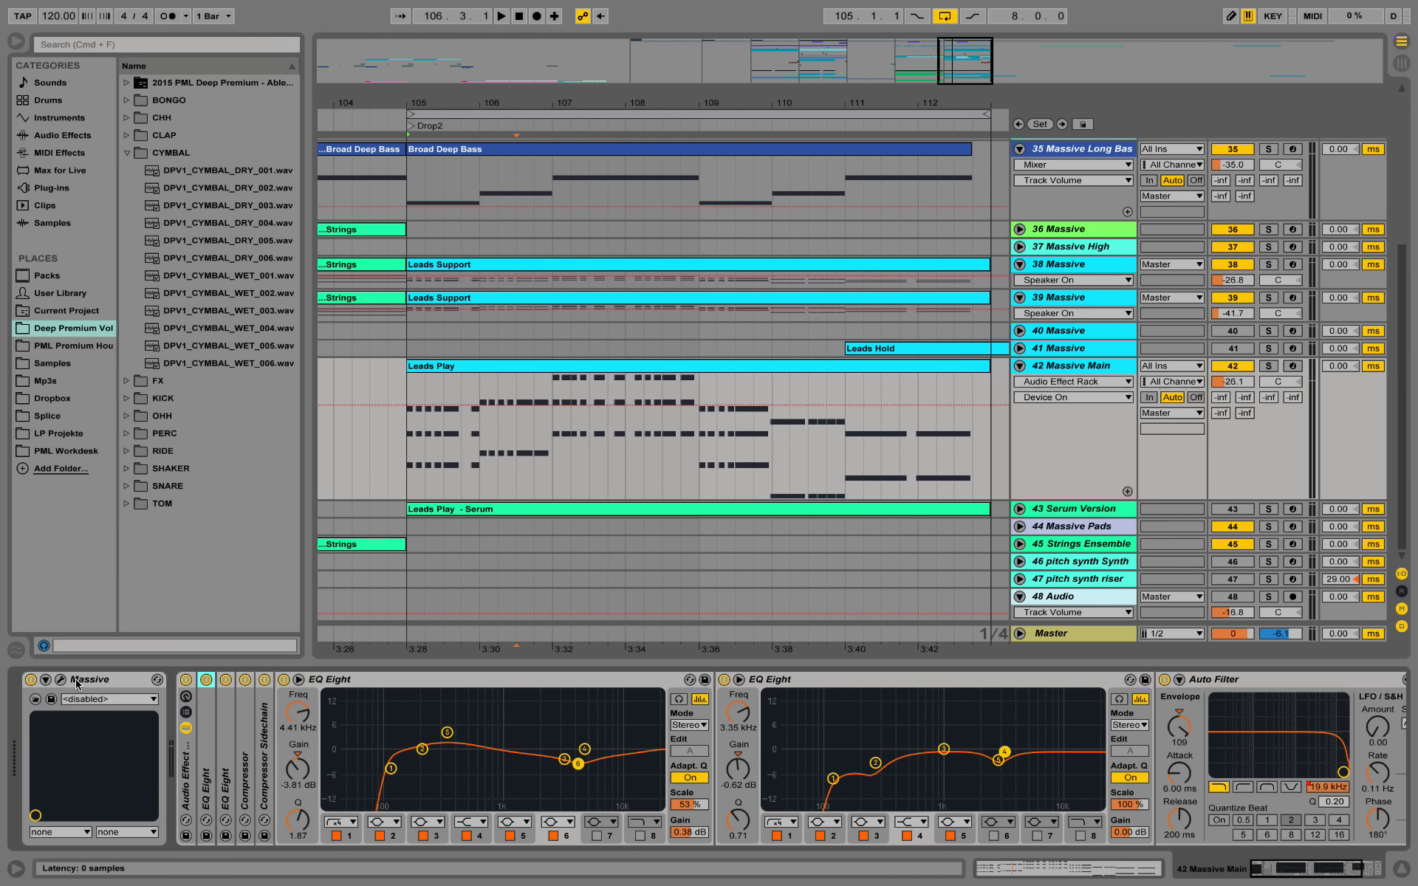
pyautogui.click(1270, 366)
pyautogui.press('space')
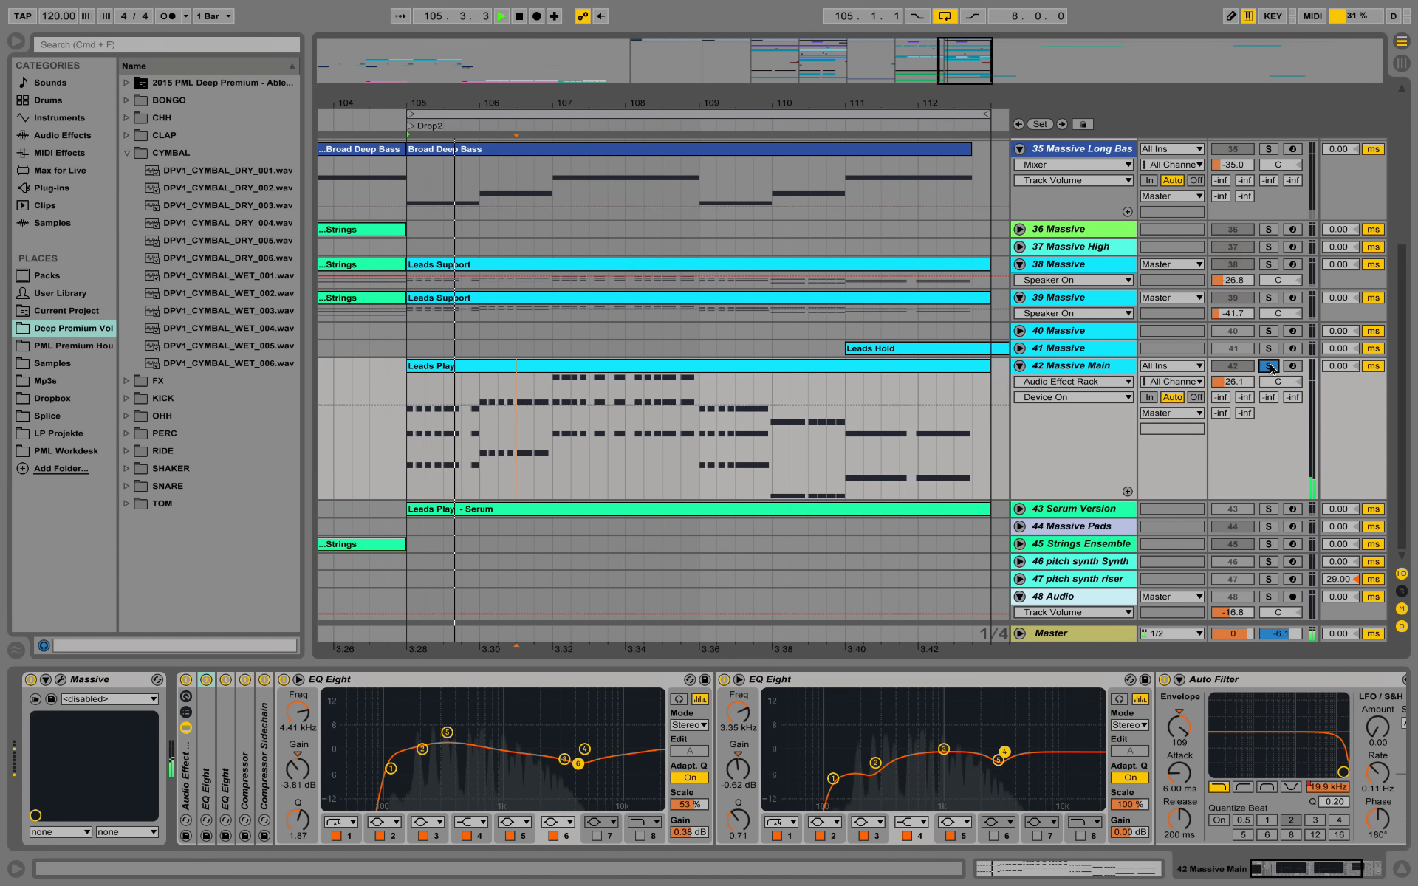
pyautogui.press('space')
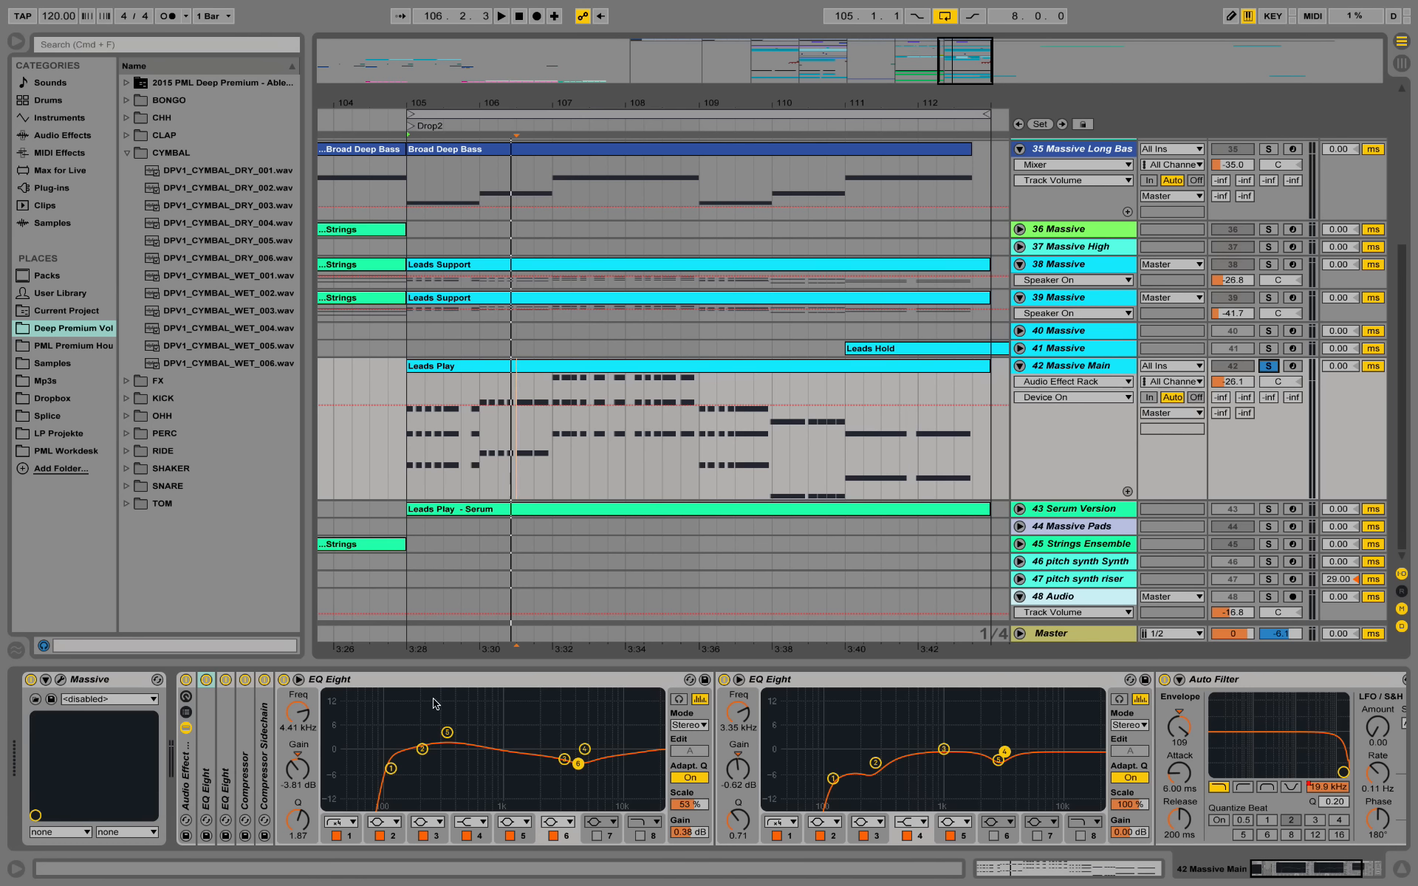
# Expand the Compressor Sidechain and Compressor devices, and play the lead to examine the compressor's gain reduction.
pyautogui.doubleClick(266, 742)
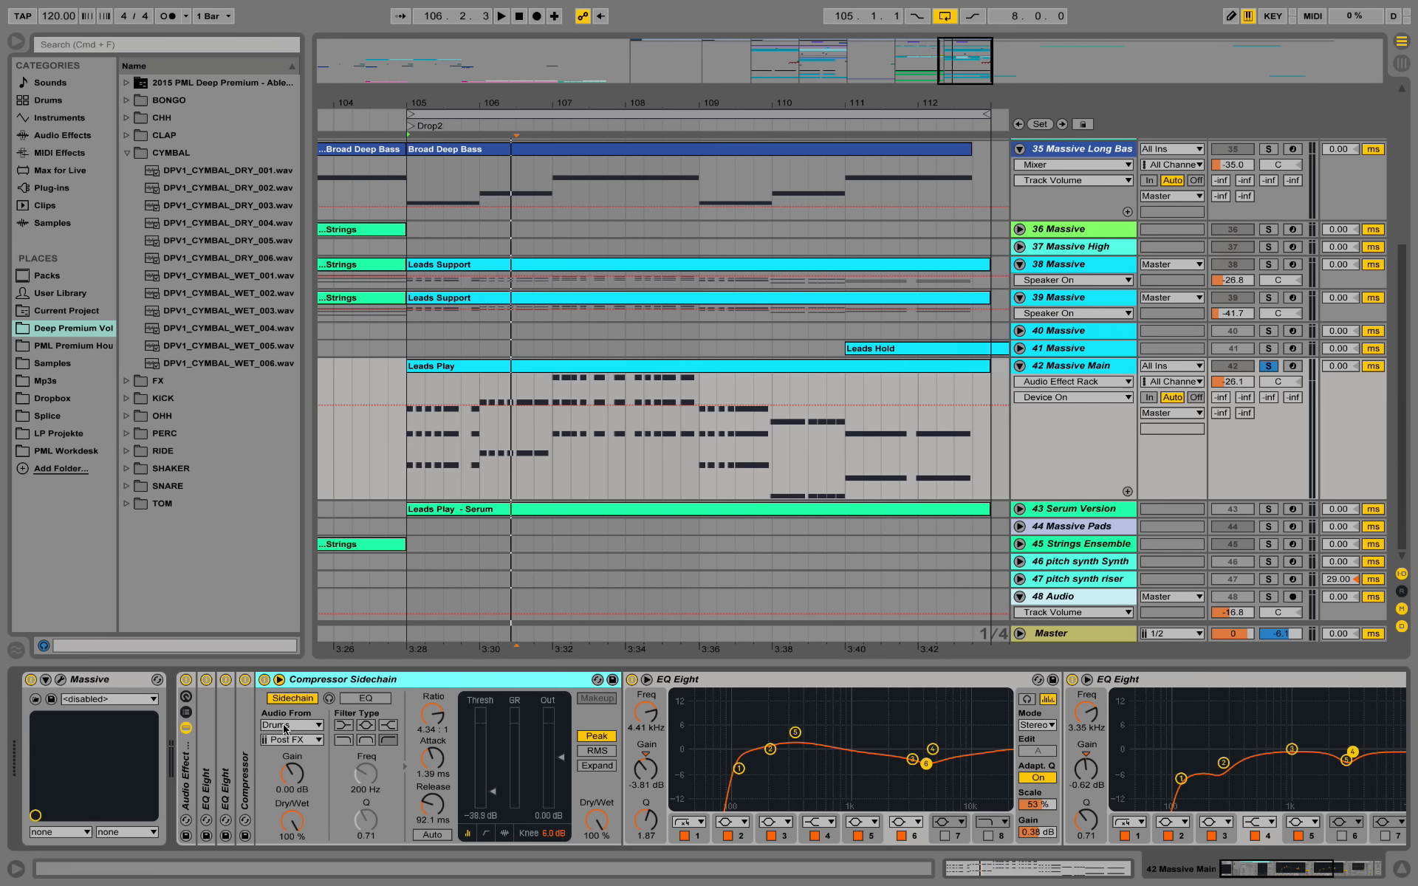
pyautogui.doubleClick(252, 741)
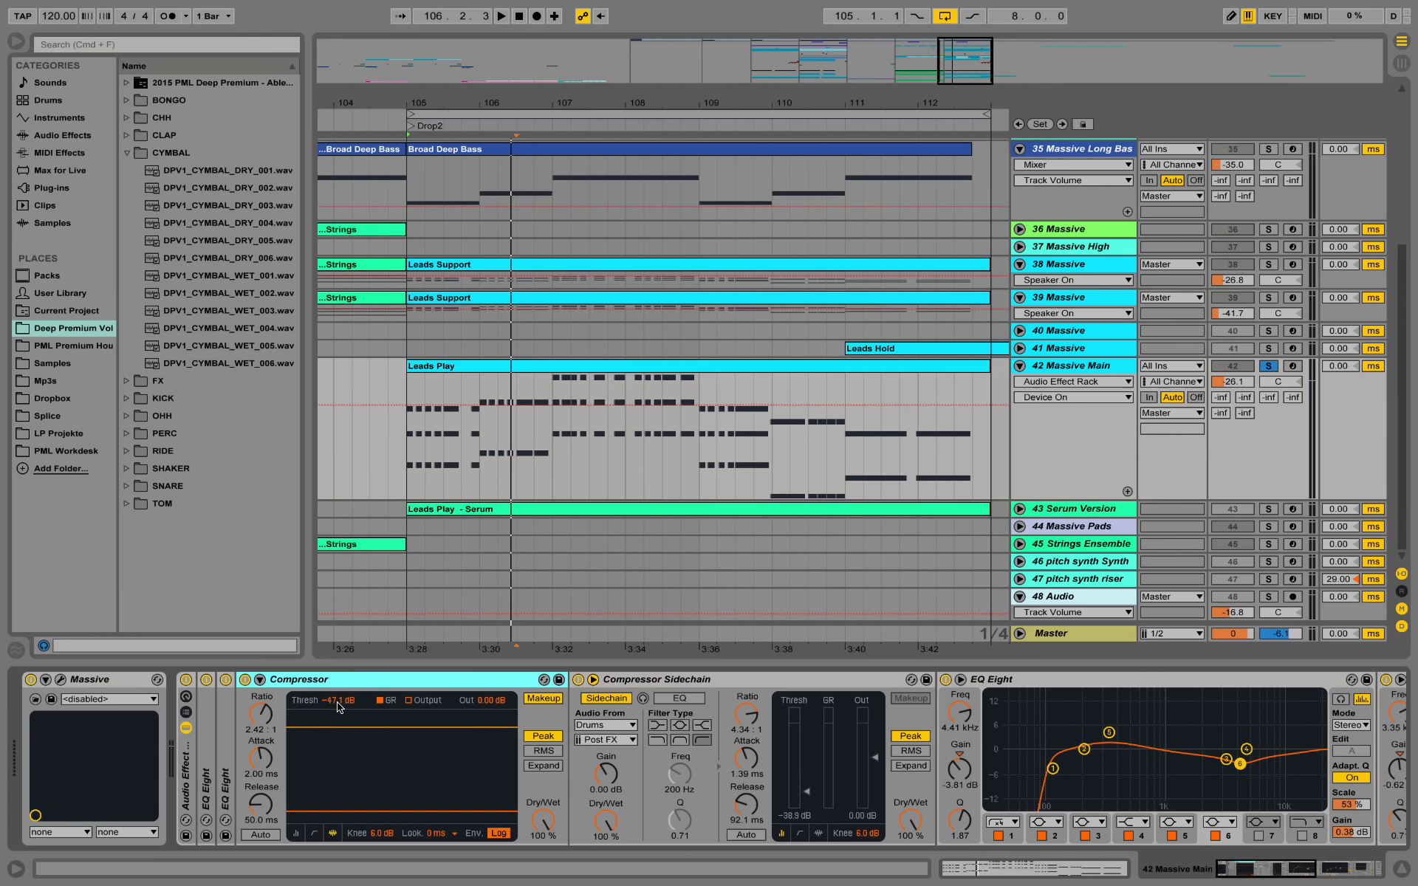
pyautogui.press('space')
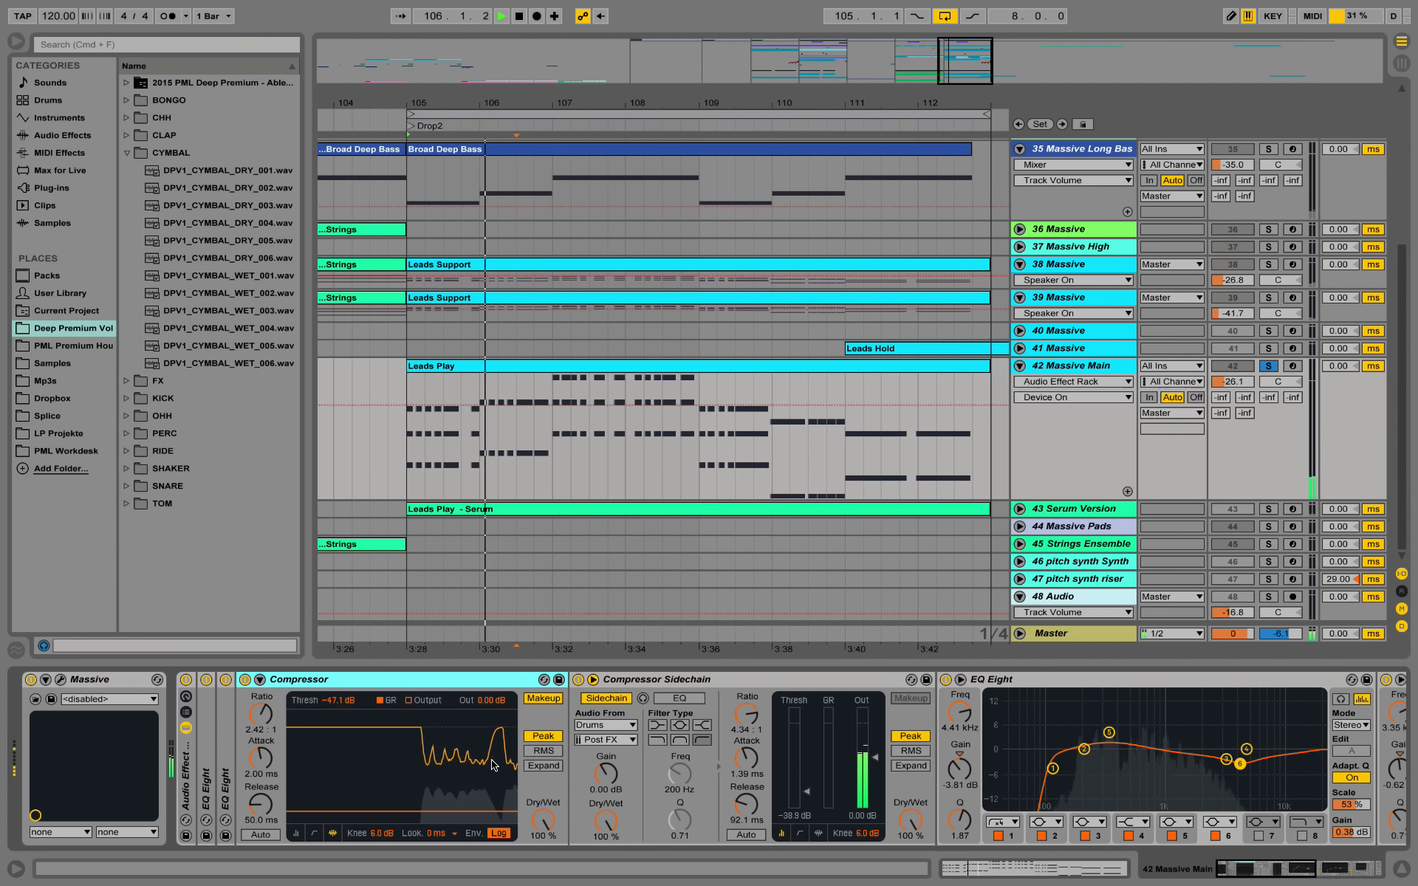
pyautogui.press('space')
# Expand the two EQ Eight devices before the compressor and examine their curves, including the mid and side curves of the M/S one.
pyautogui.doubleClick(226, 727)
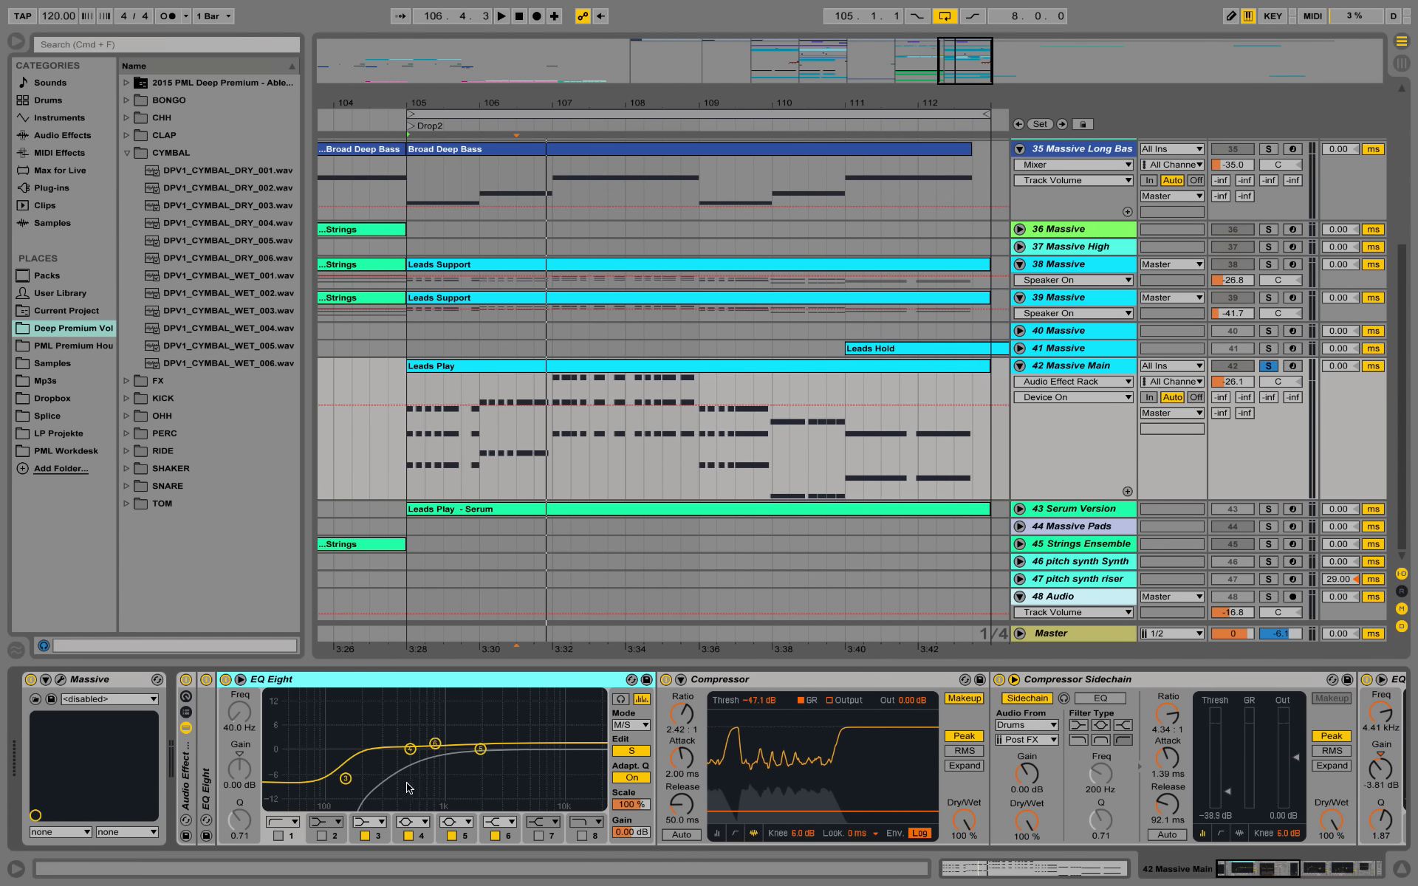
pyautogui.click(631, 751)
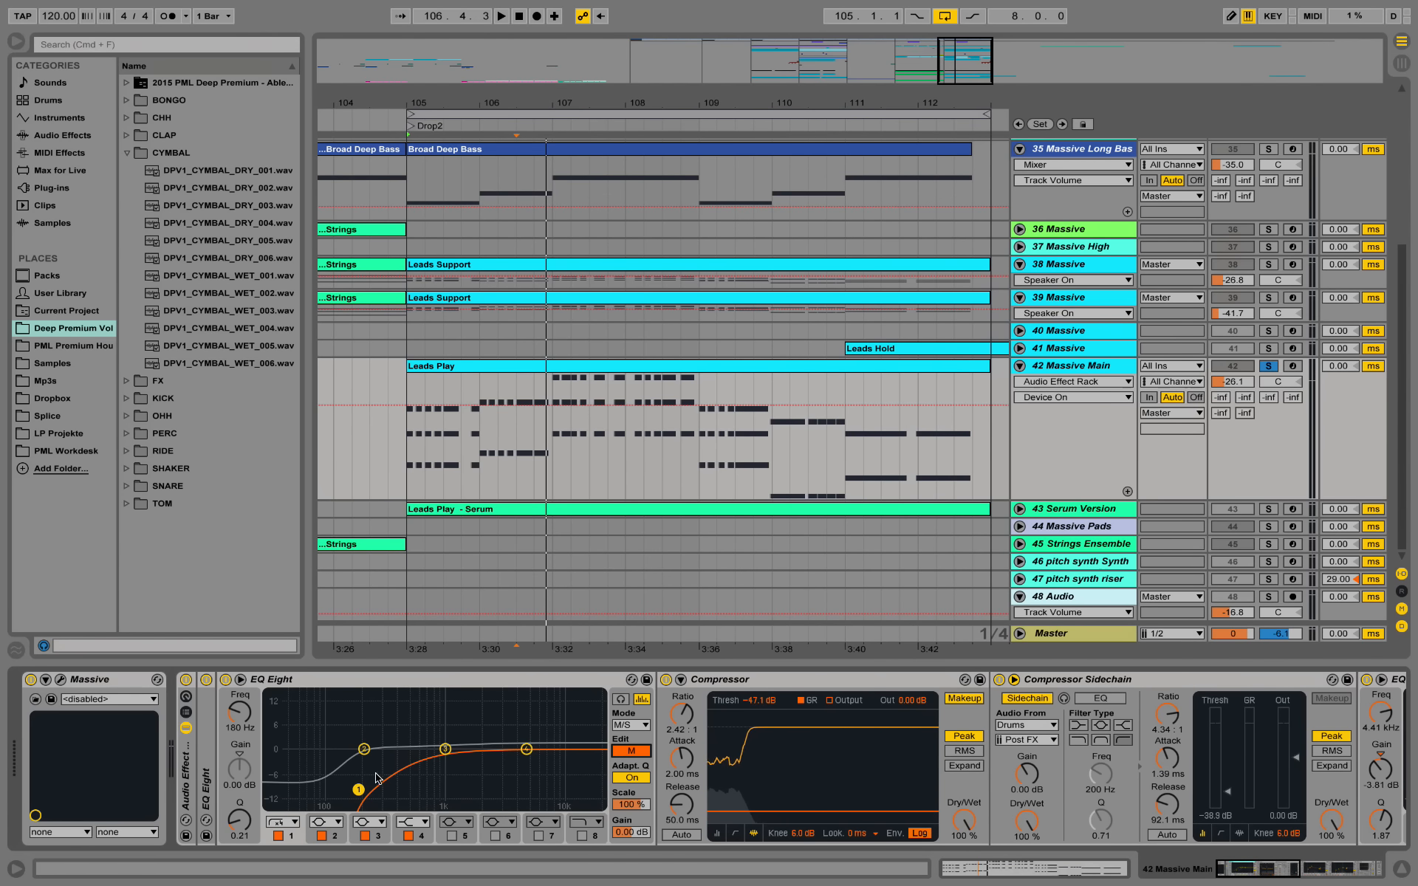
pyautogui.click(620, 751)
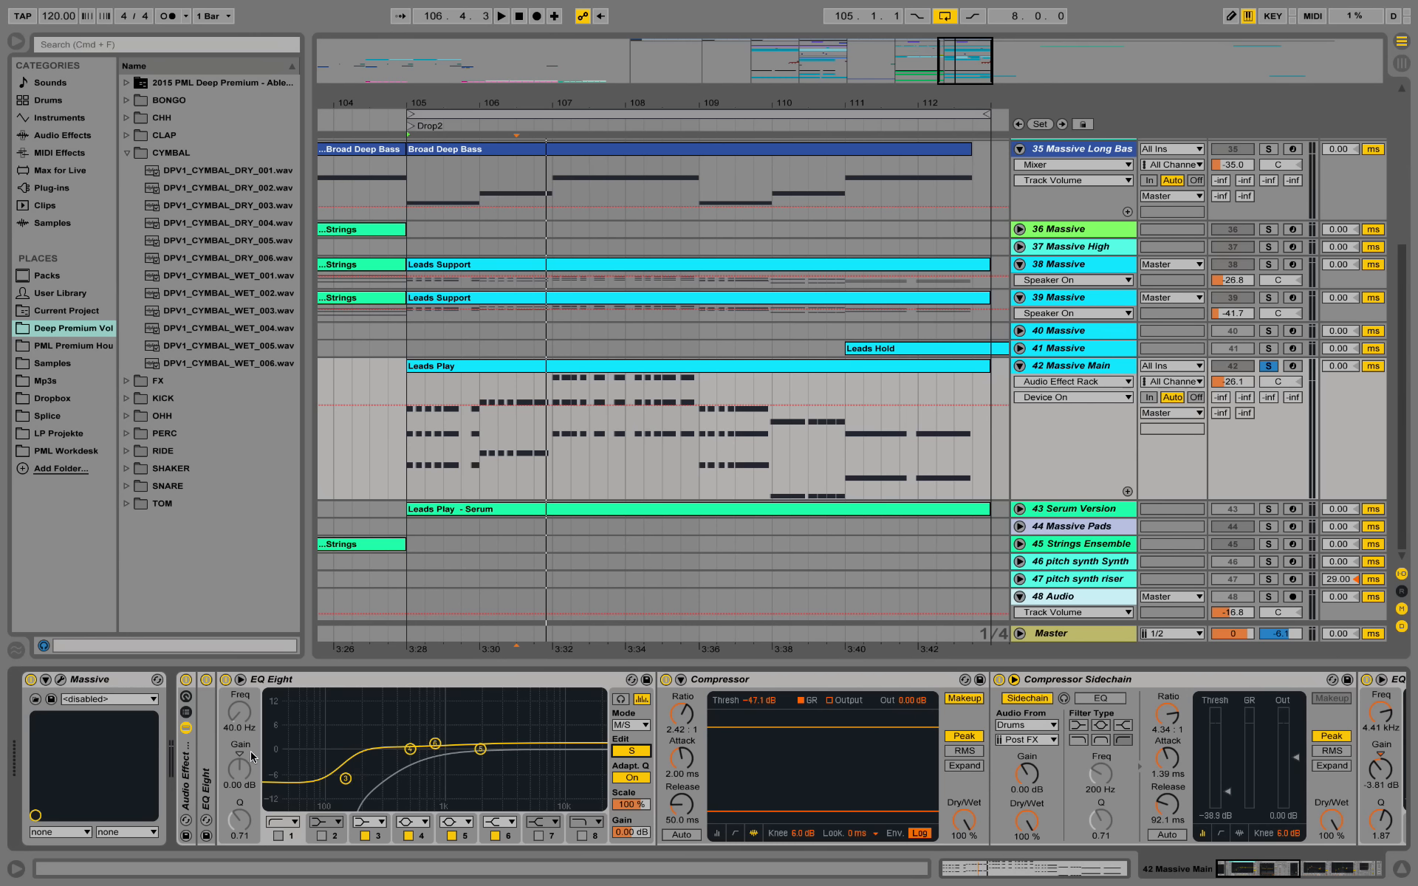
pyautogui.doubleClick(208, 750)
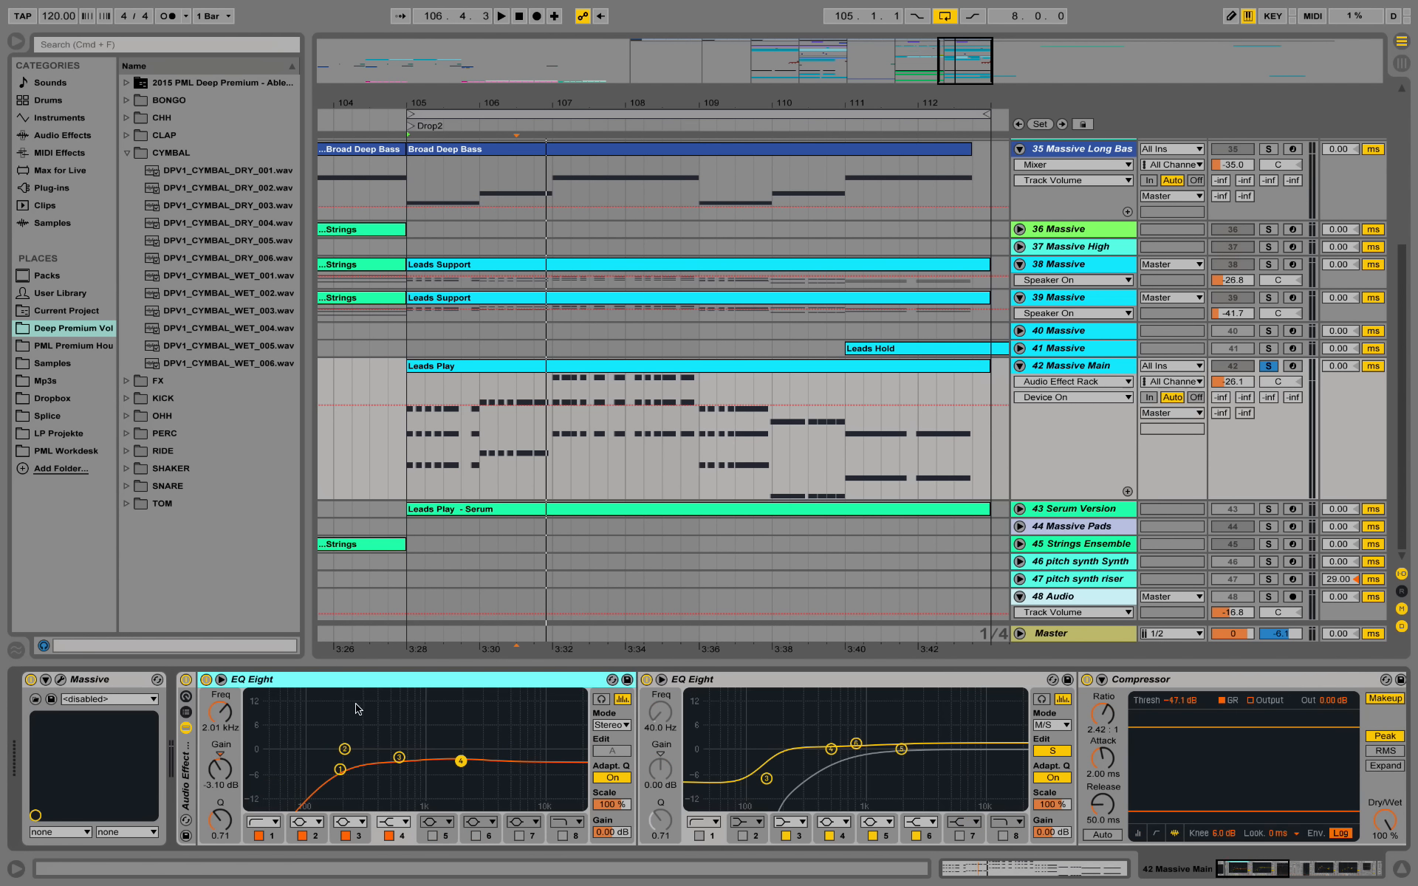
# Turn off the Audio Effect Rack on the 42 Massive Main track and audition the unprocessed lead.
pyautogui.click(186, 680)
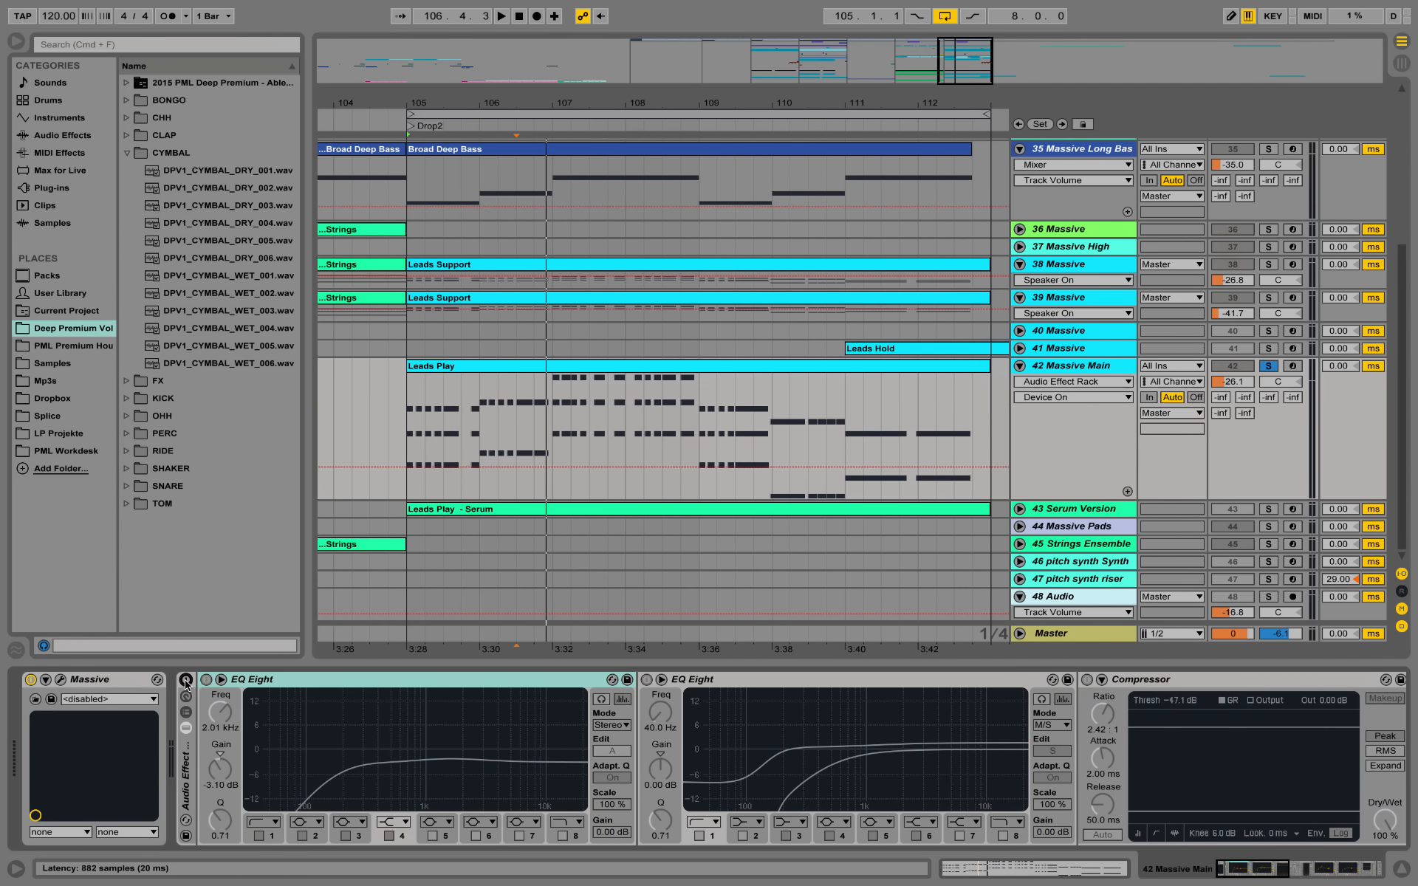
pyautogui.press('space')
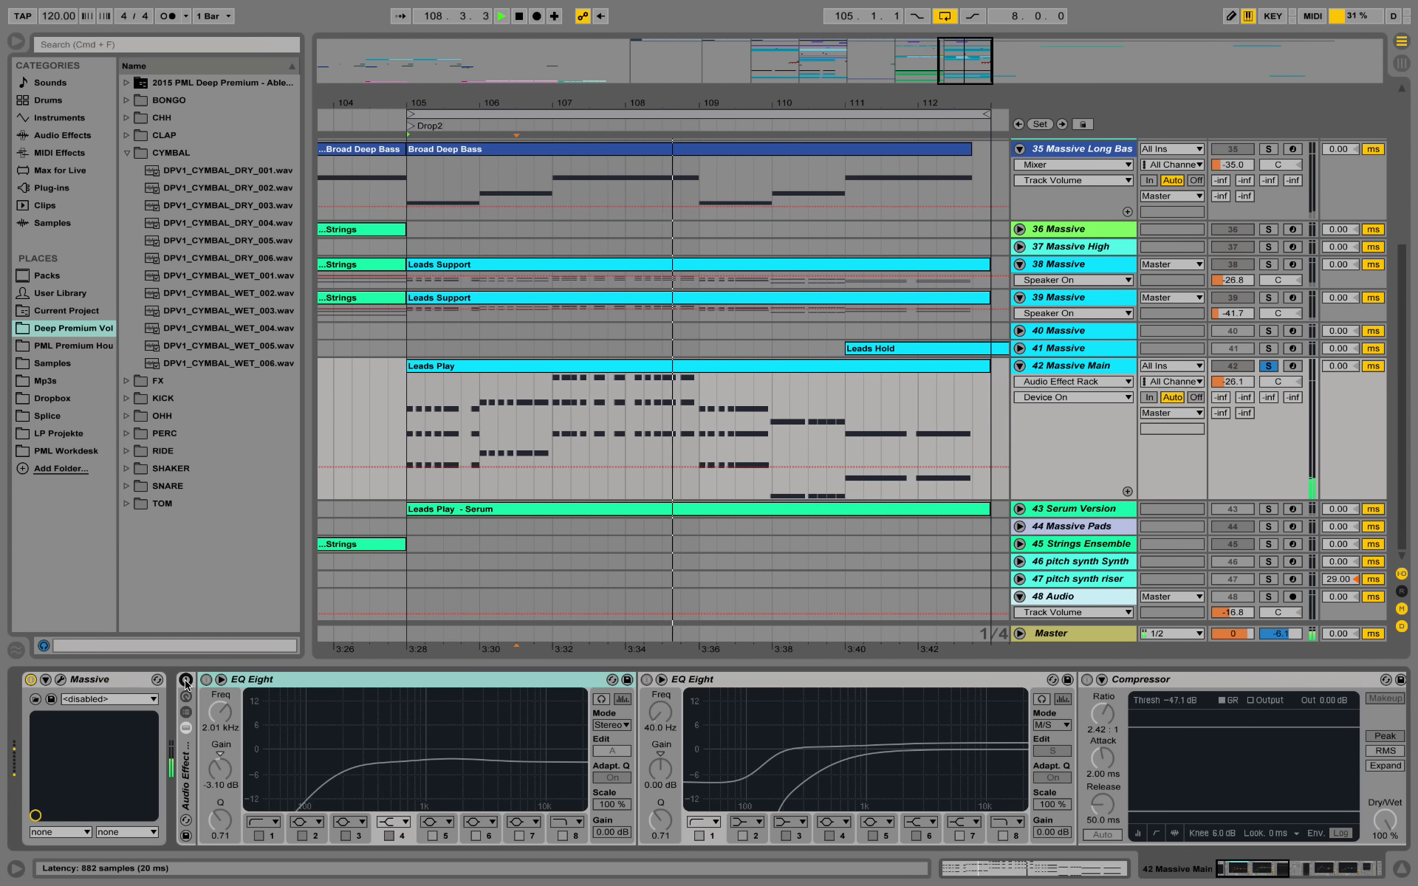
pyautogui.press('space')
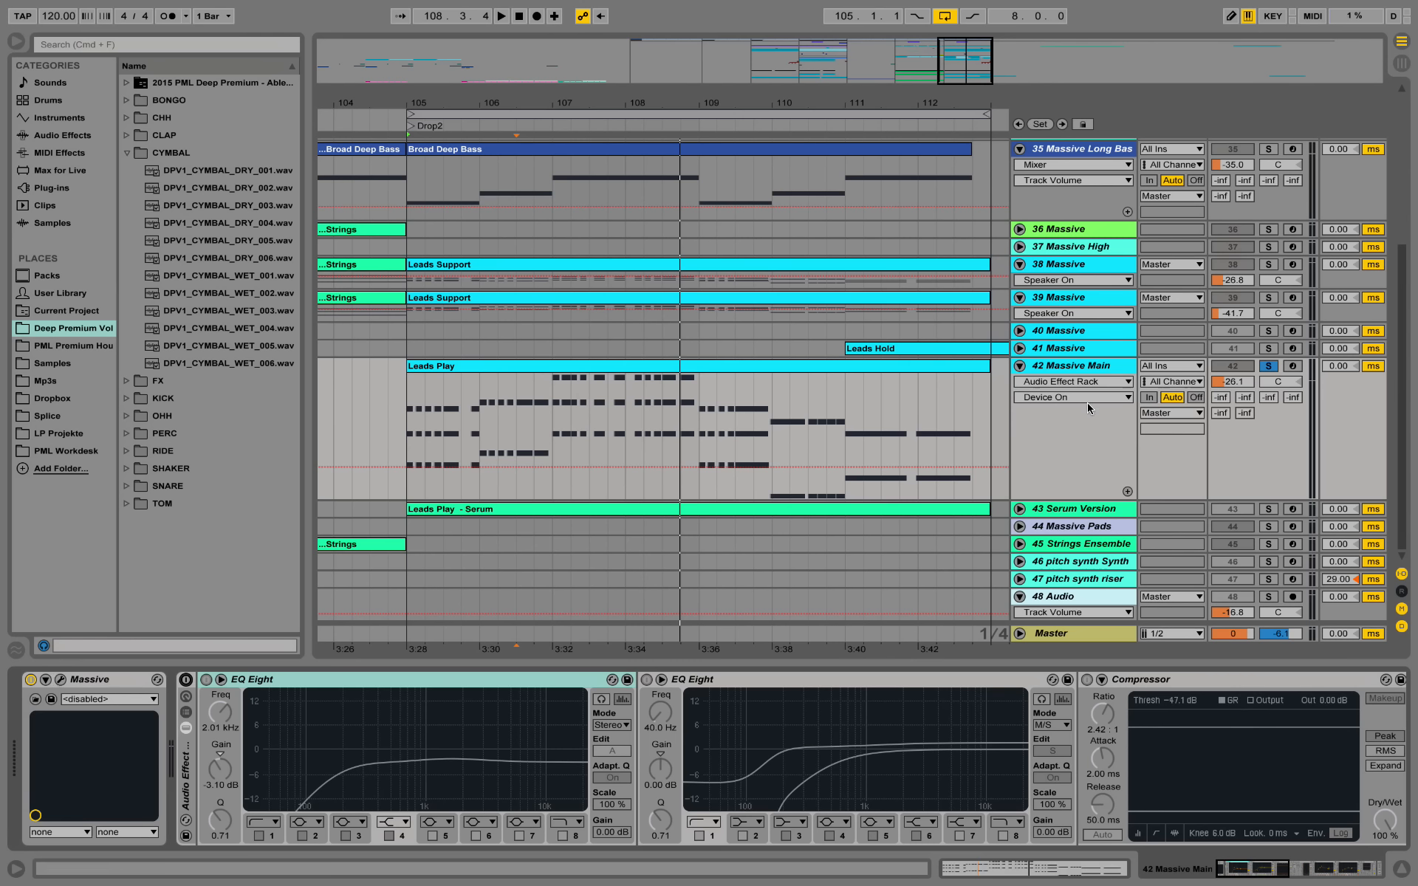
# Duplicate the 42 Massive Main track together with its Leads Play clip, and select the copy.
pyautogui.rightClick(1089, 368)
pyautogui.click(1132, 398)
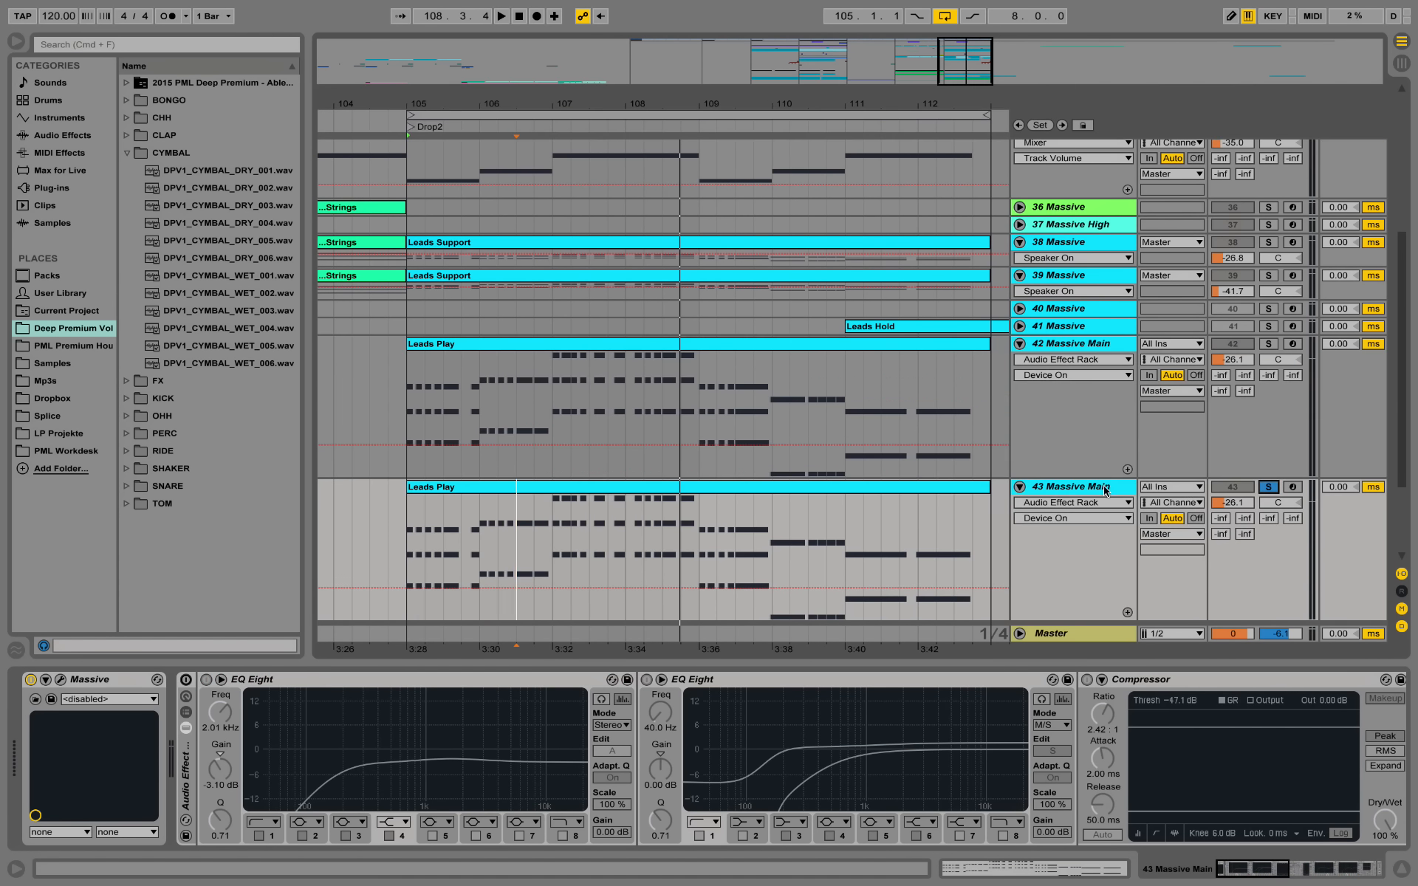
pyautogui.click(1103, 487)
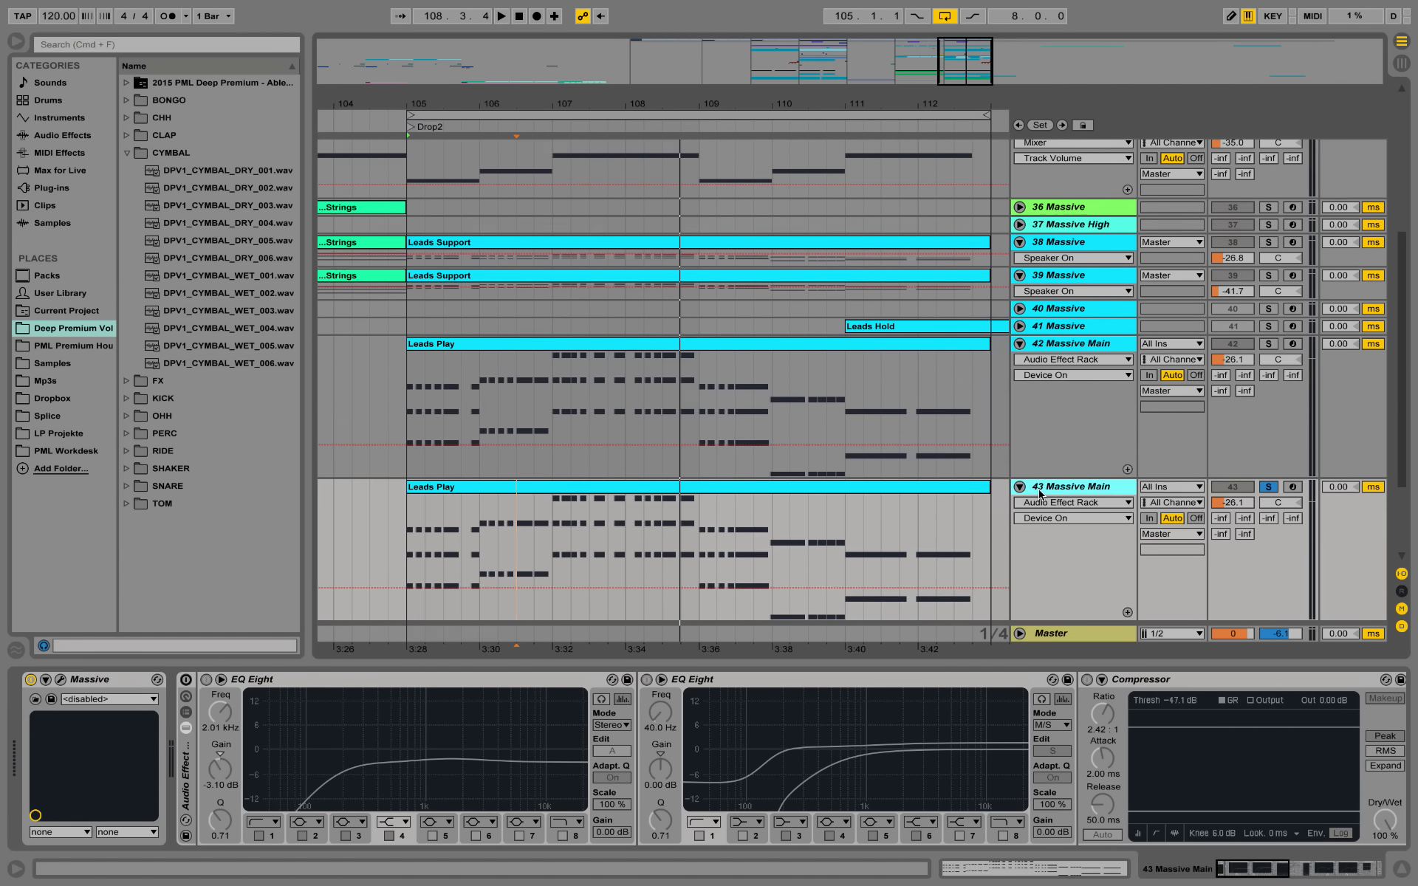
# Open the Massive synth on the duplicated track 43 and start a new, untitled sound.
pyautogui.scroll(-3, 684, 412)
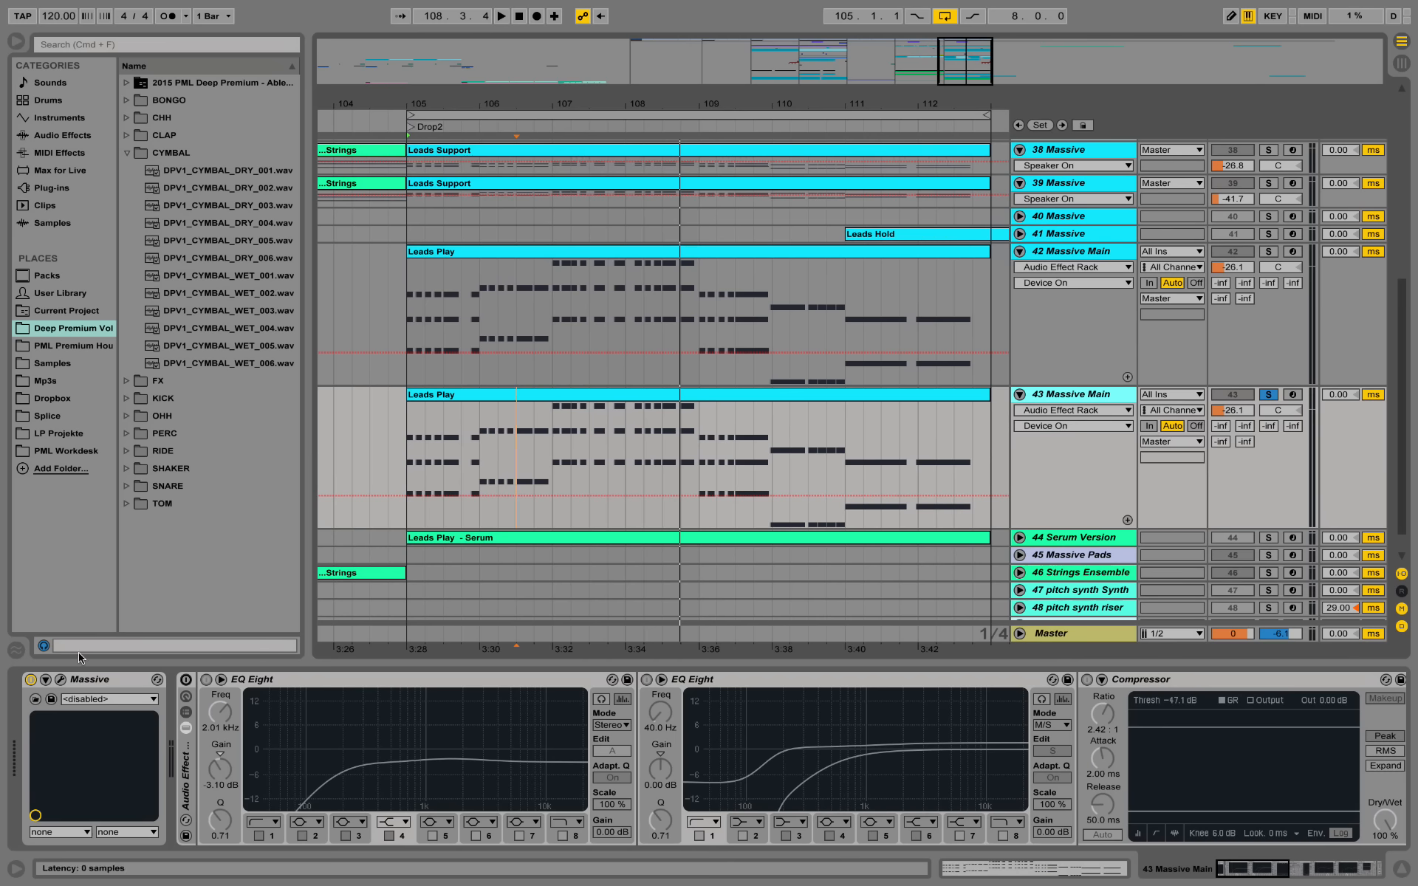
pyautogui.click(61, 679)
pyautogui.moveTo(684, 341); pyautogui.dragTo(695, 158)
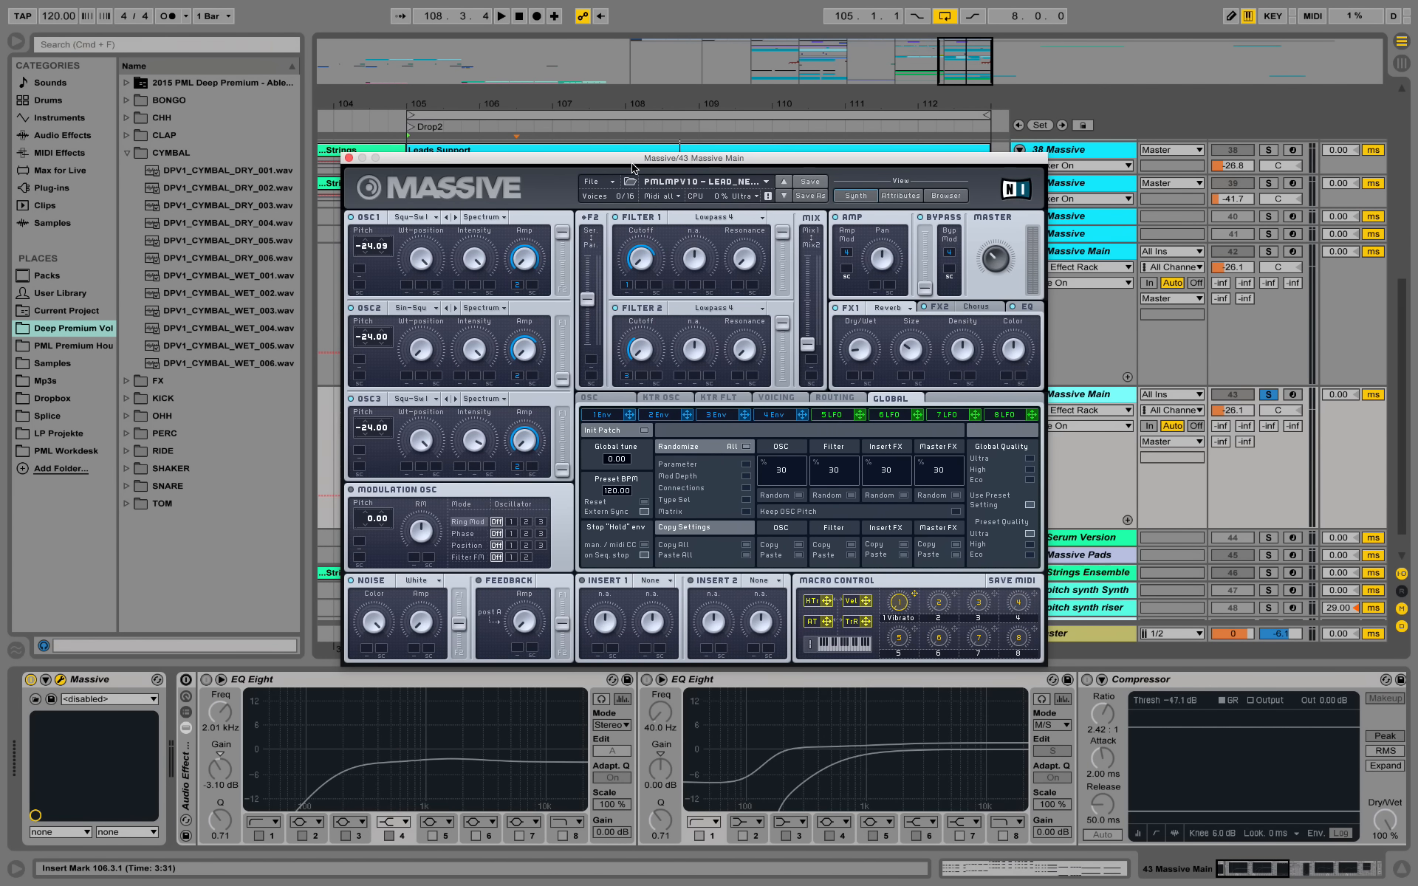
pyautogui.click(600, 185)
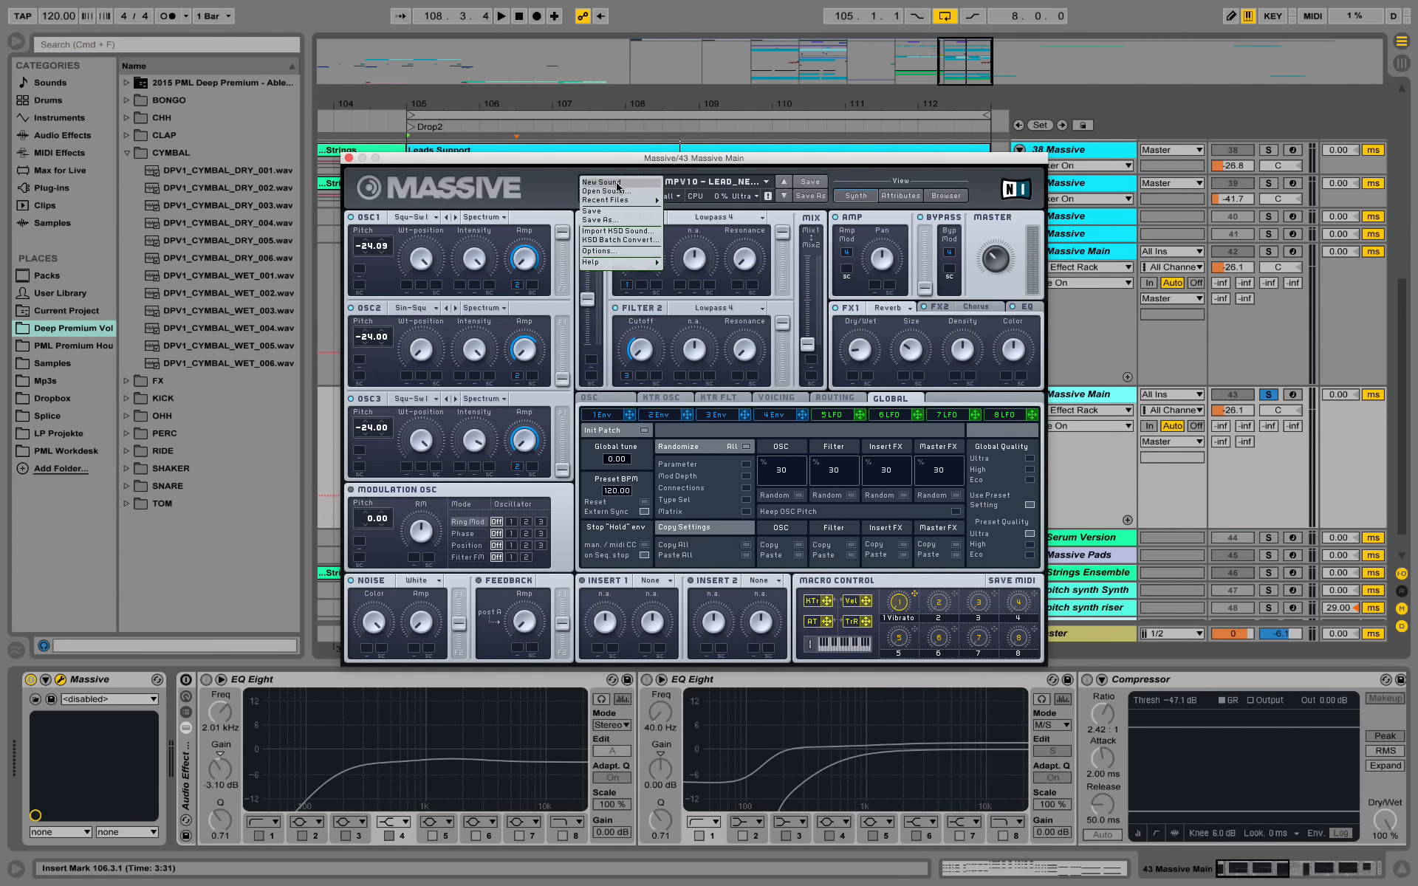
pyautogui.click(610, 182)
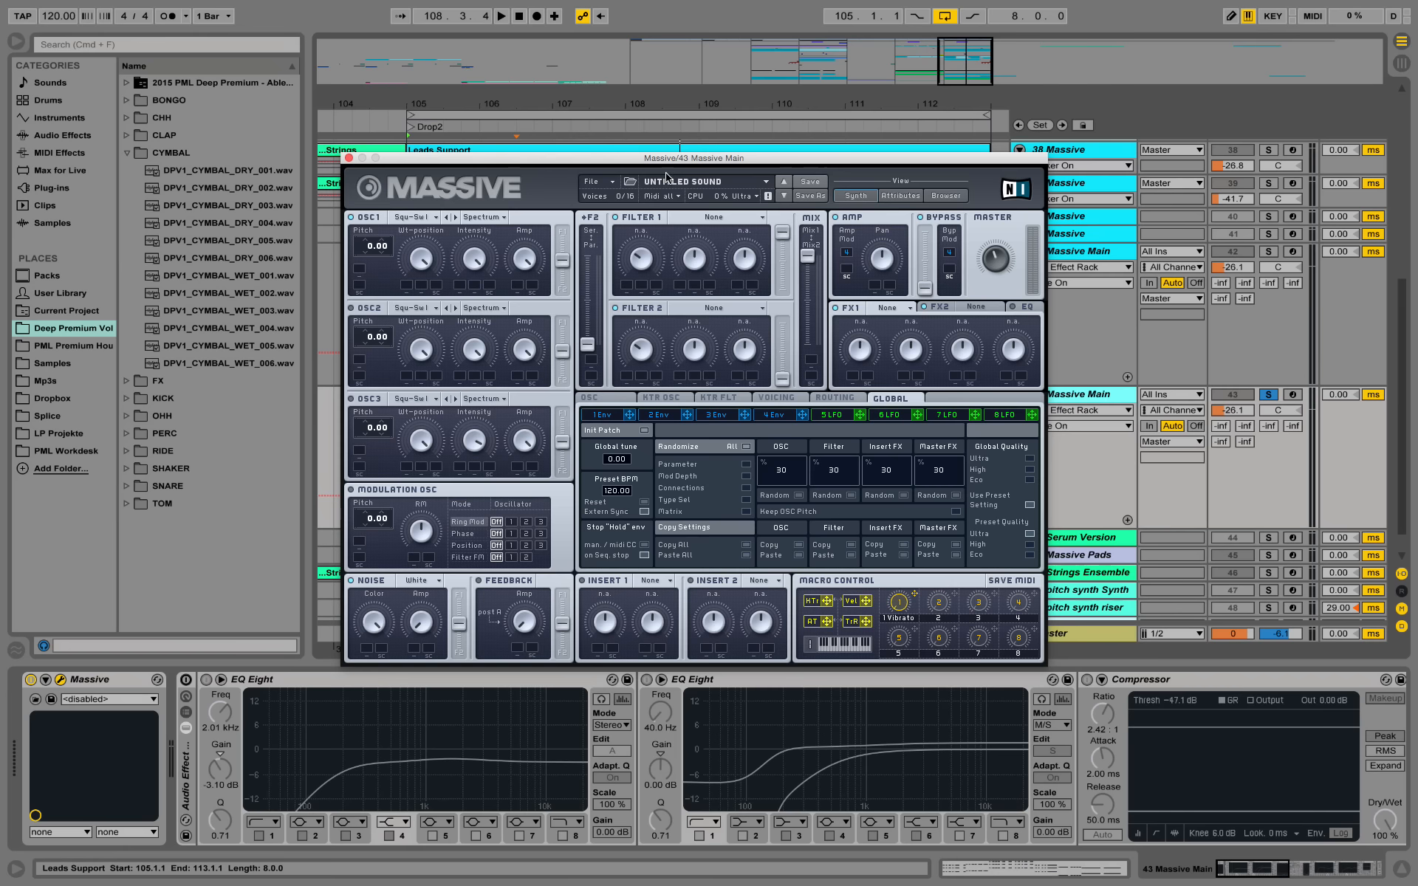
pyautogui.moveTo(670, 164); pyautogui.dragTo(692, 123)
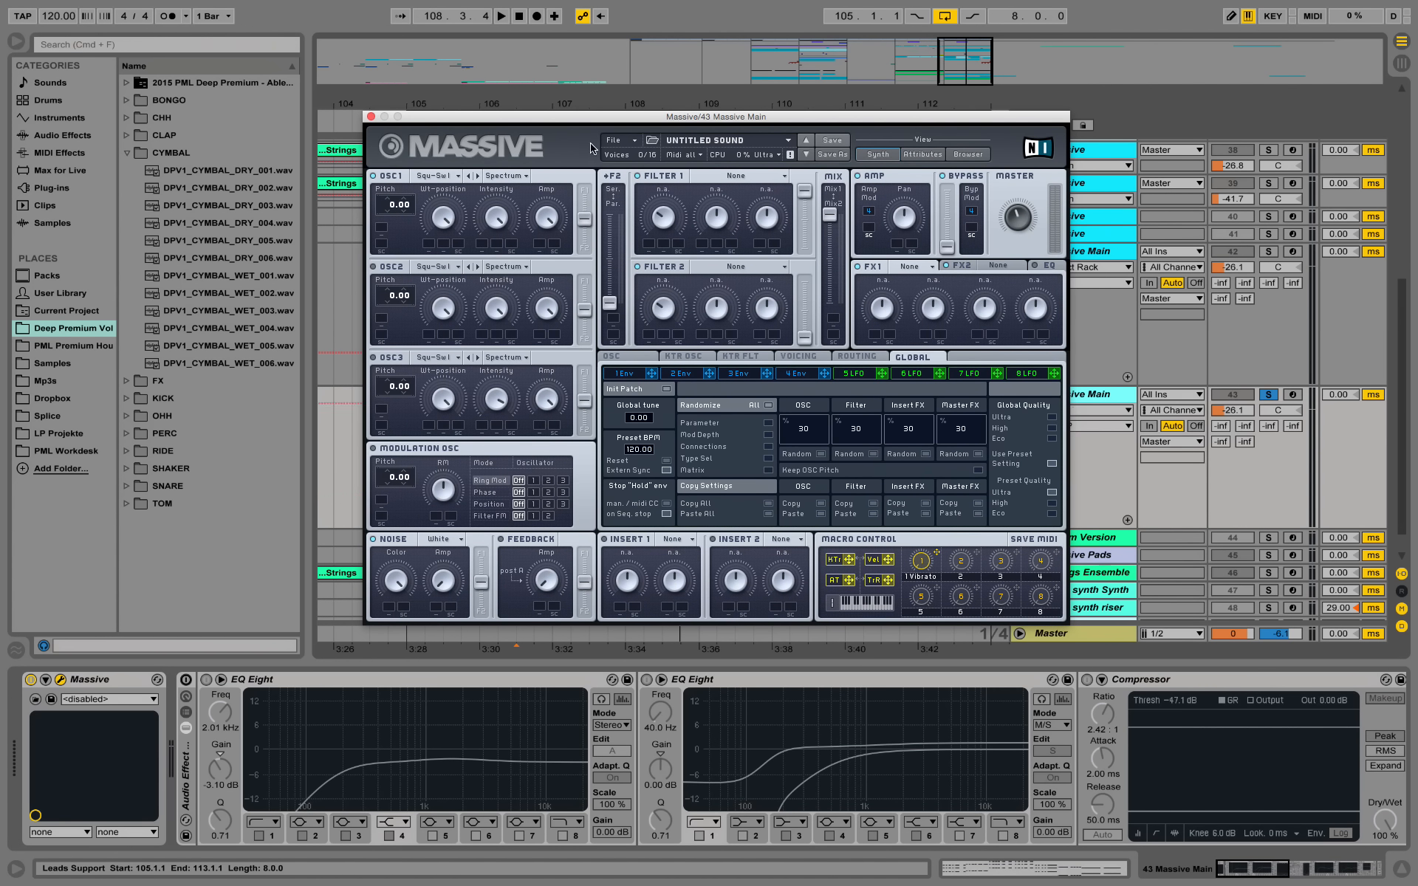
# Lower oscillator 1's pitch to -24.07 and audition the raw sound.
pyautogui.moveTo(386, 206); pyautogui.dragTo(388, 243)
pyautogui.moveTo(413, 209); pyautogui.dragTo(408, 220)
pyautogui.press('space')
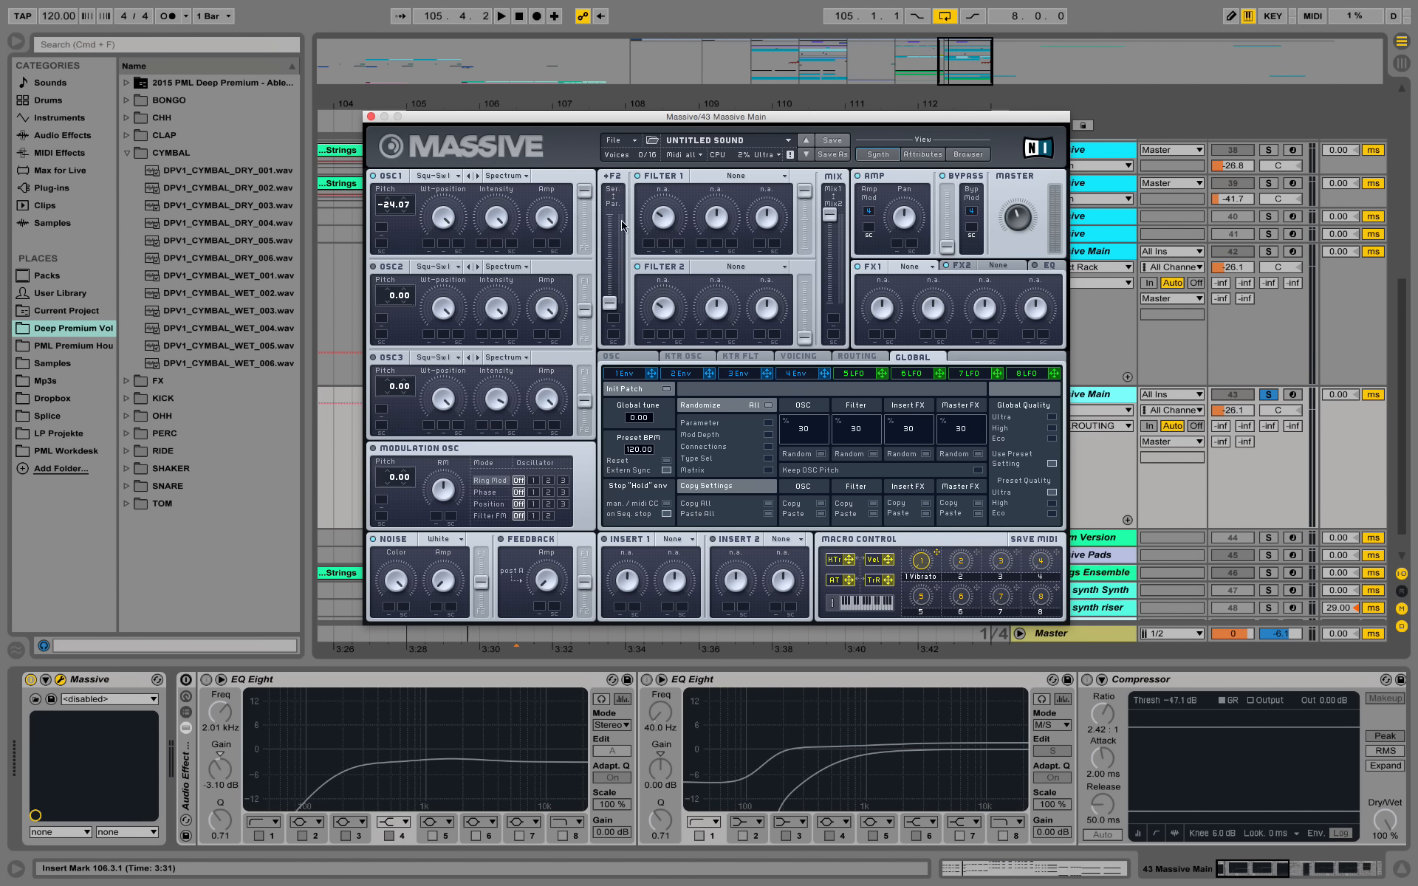
# Set the filter routing halfway between serial and parallel, raise Filter 2's output level, and centre the filter mix fader.
pyautogui.moveTo(609, 309); pyautogui.dragTo(620, 252)
pyautogui.moveTo(805, 337); pyautogui.dragTo(804, 282)
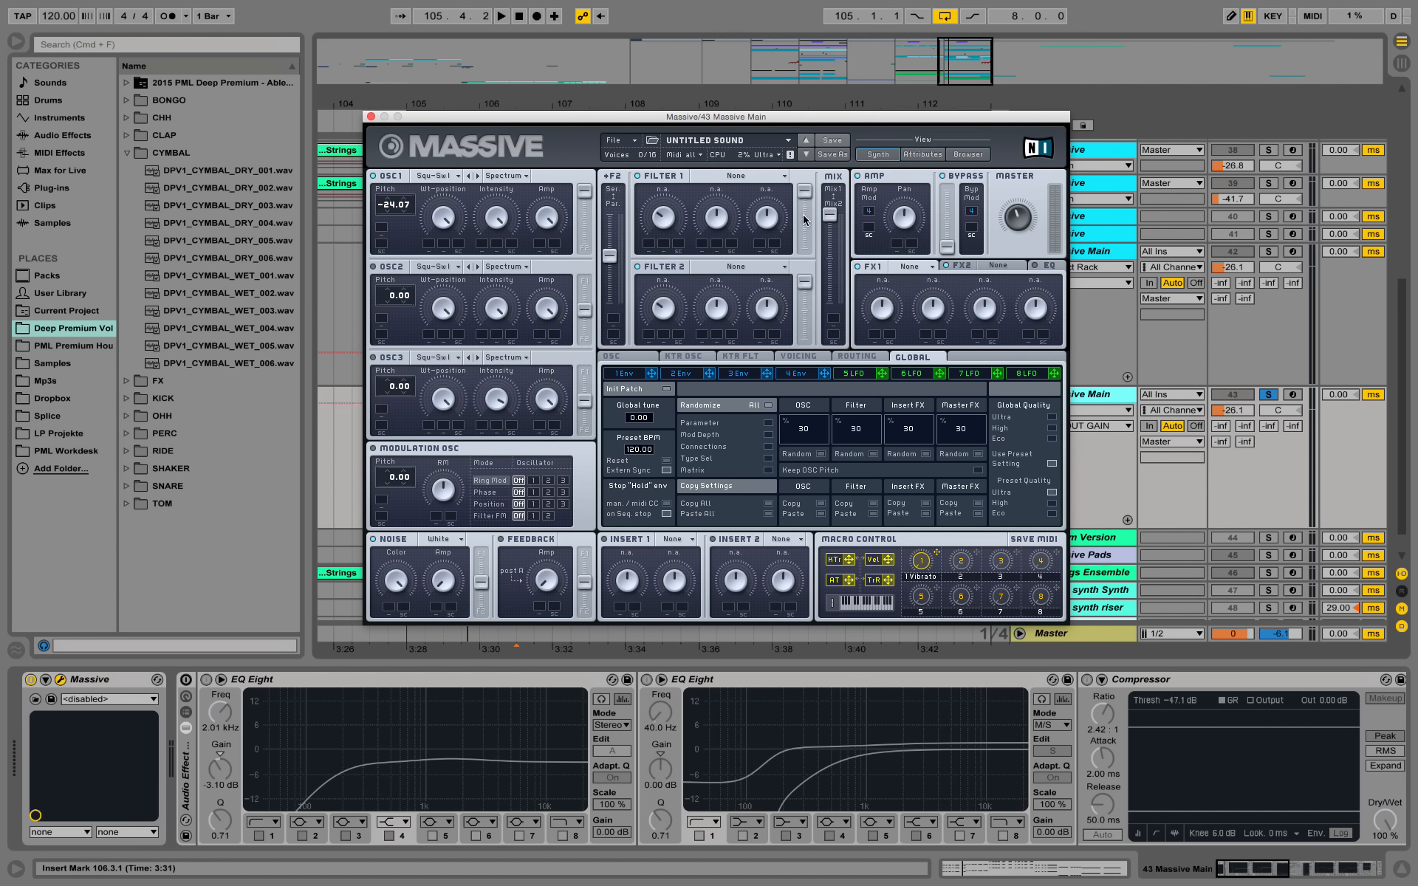
pyautogui.moveTo(835, 219); pyautogui.dragTo(832, 272)
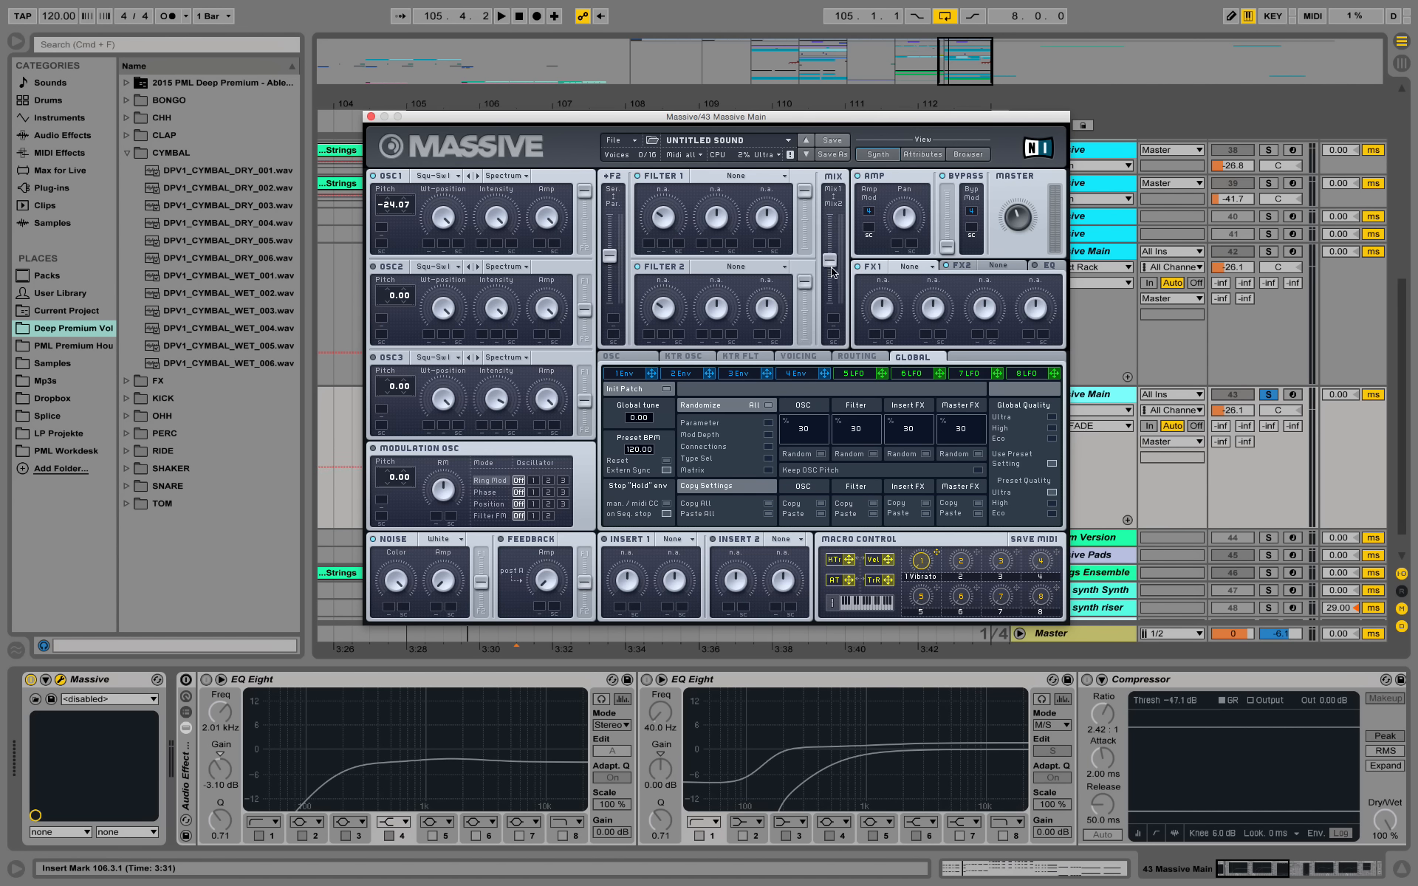
# Set Filter 1 to Lowpass 4 and adjust its resonance and cutoff while auditioning the lead.
pyautogui.click(741, 179)
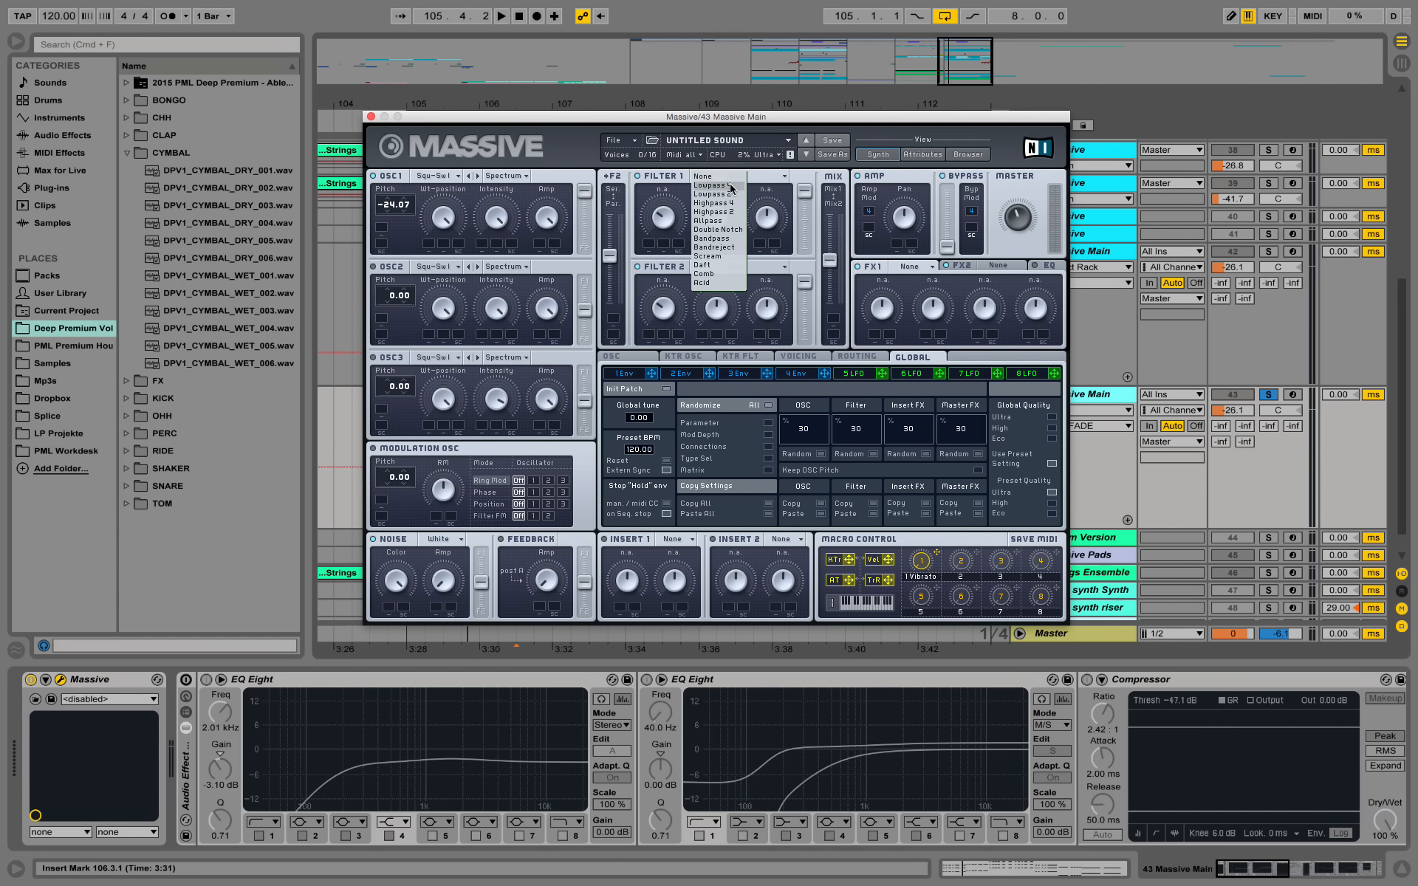
pyautogui.click(727, 185)
pyautogui.press('space')
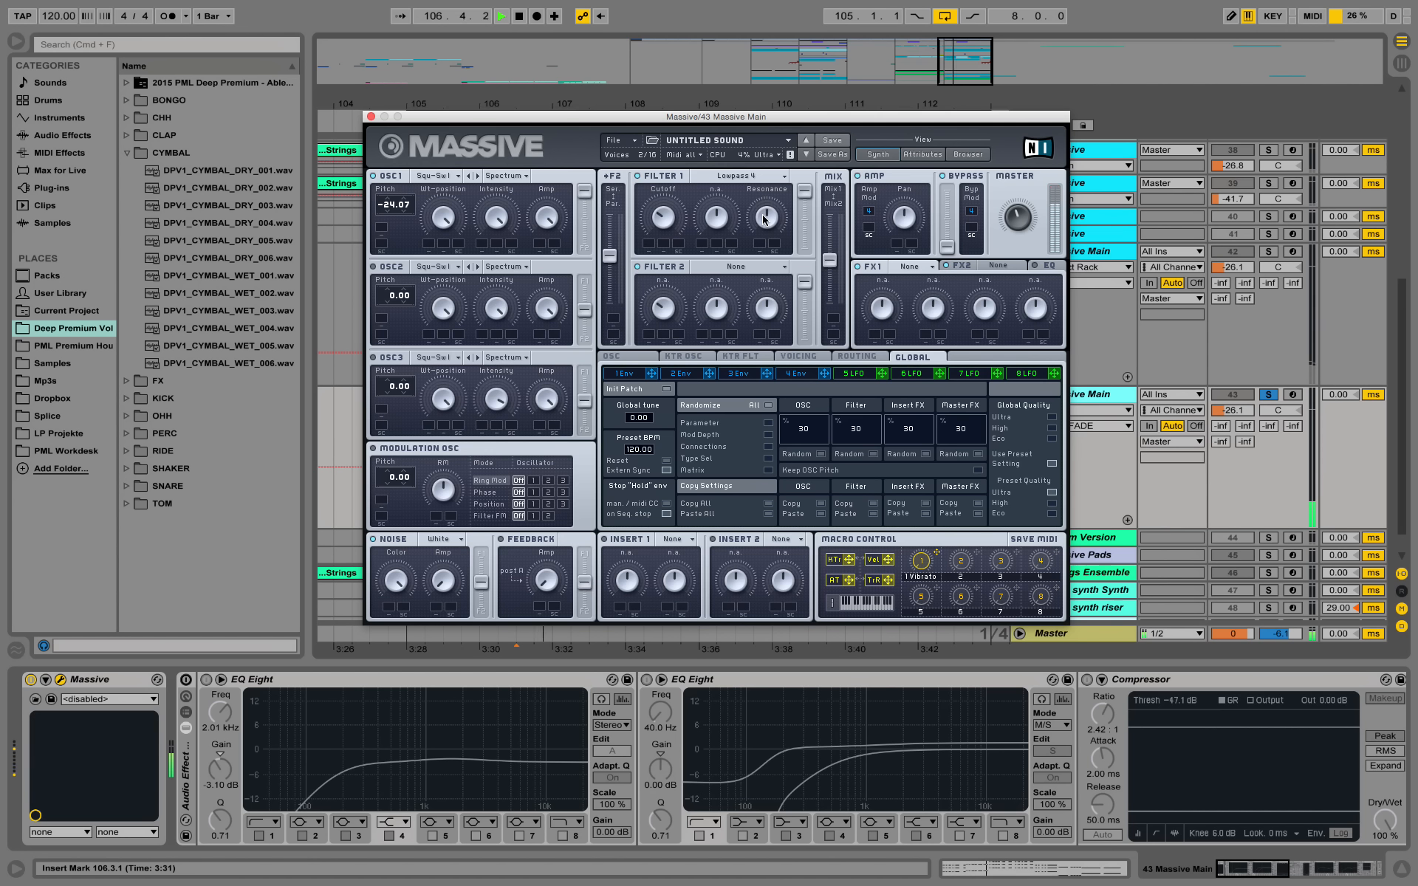
pyautogui.press('space')
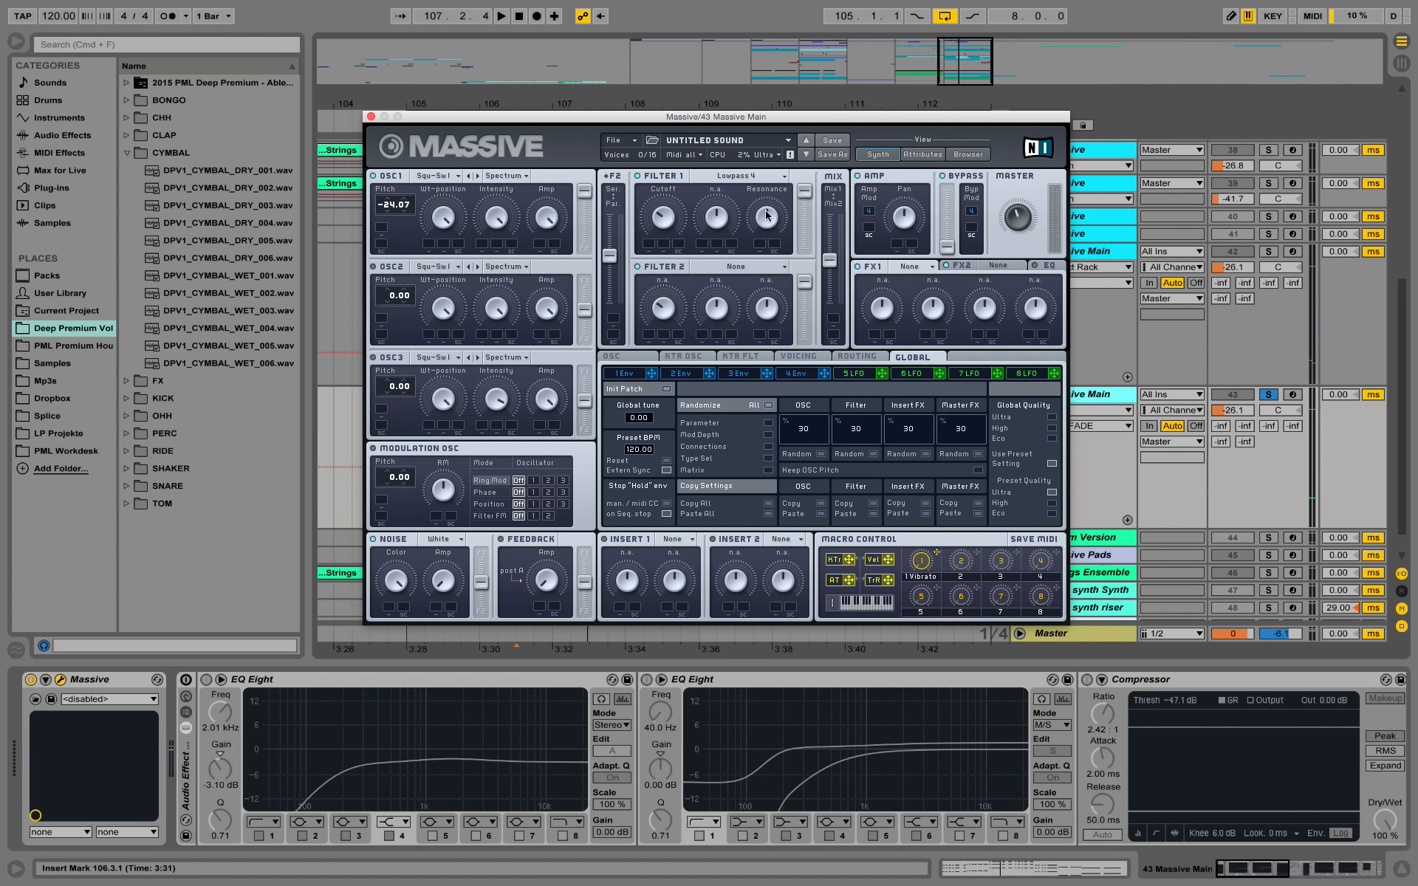
pyautogui.press('space')
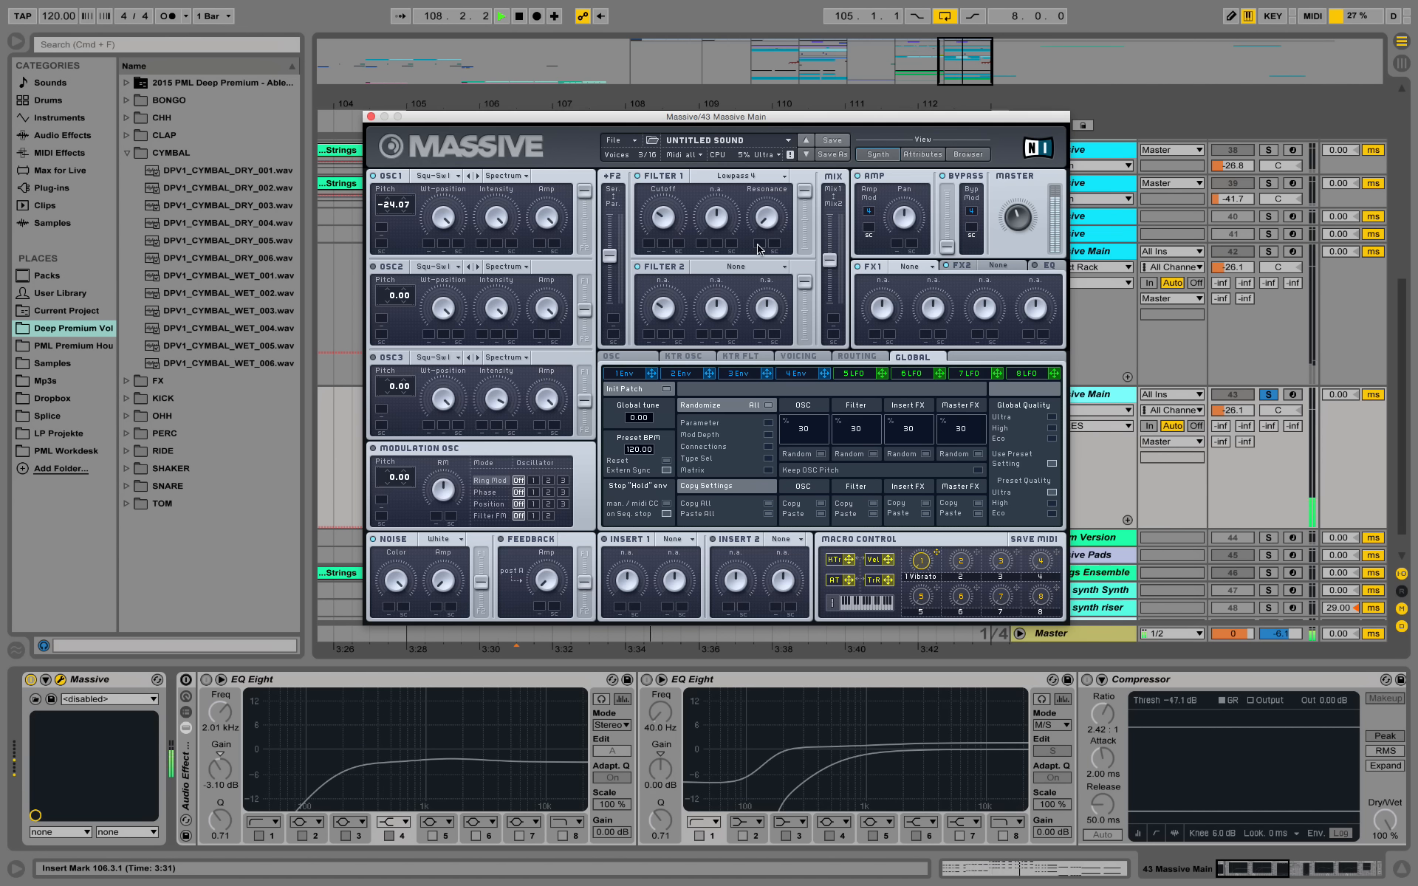
pyautogui.press('space')
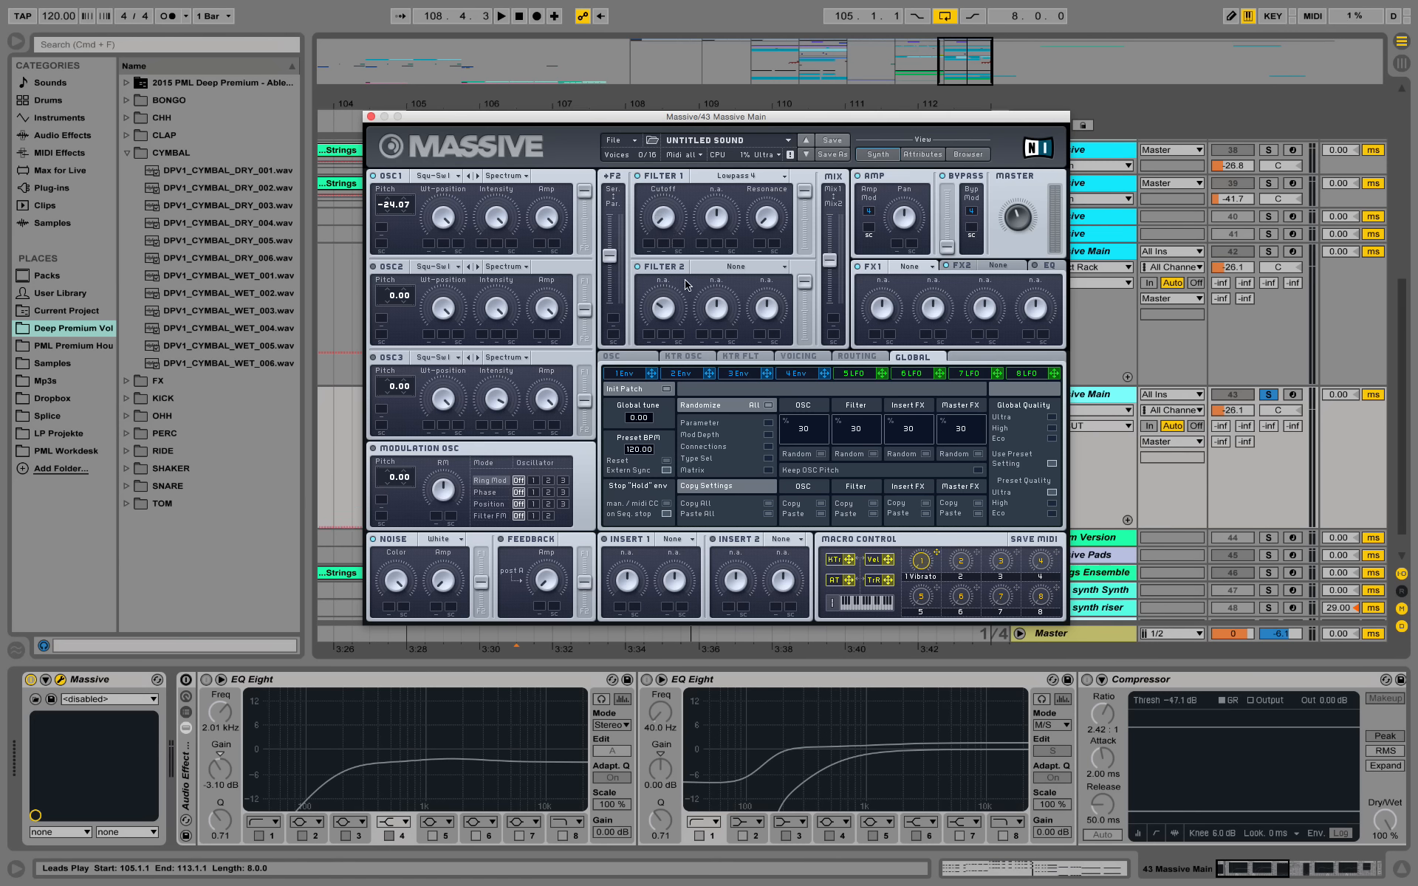
# Assign Envelope 1 to Filter 1's cutoff, and shape it with a longer attack and lower attack and decay levels during playback.
pyautogui.click(629, 374)
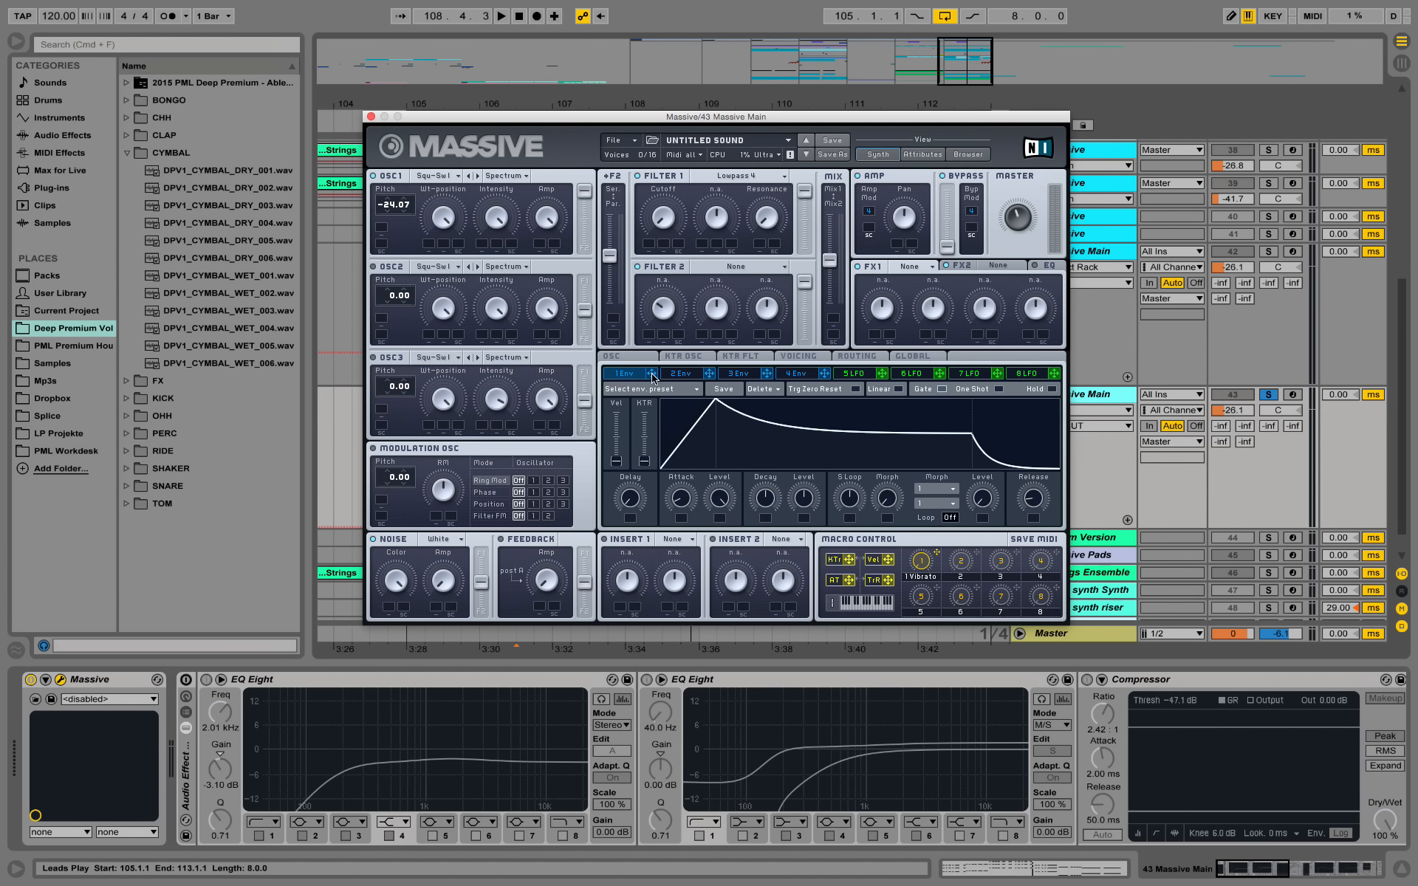
pyautogui.moveTo(651, 378); pyautogui.dragTo(649, 247)
pyautogui.moveTo(722, 496); pyautogui.dragTo(688, 474)
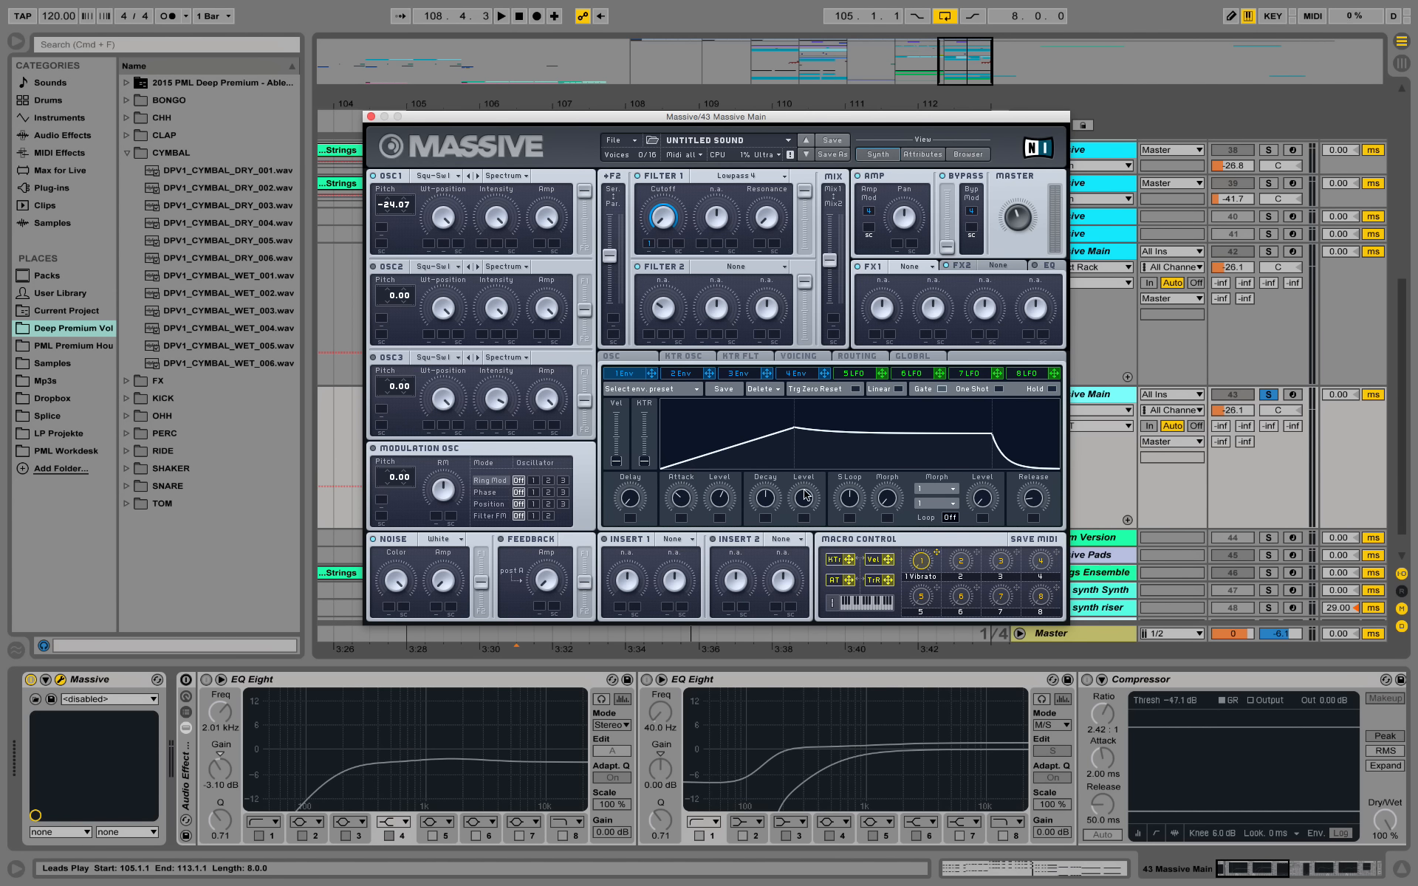
pyautogui.press('space')
pyautogui.moveTo(807, 500)
pyautogui.mouseDown()
pyautogui.moveTo(807, 515)
pyautogui.moveTo(773, 503)
pyautogui.moveTo(805, 515)
pyautogui.mouseUp()
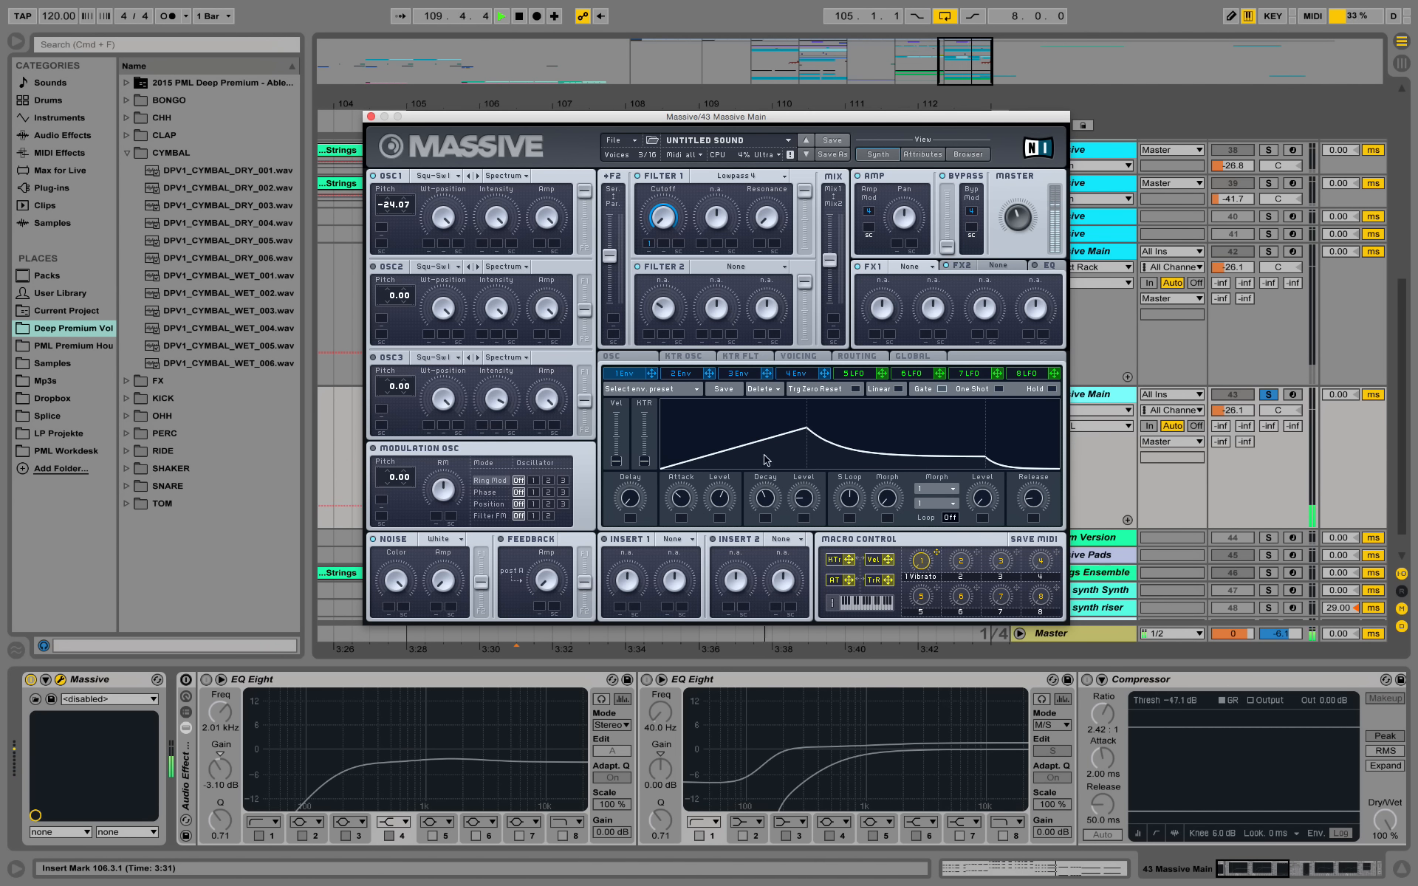
pyautogui.moveTo(720, 501); pyautogui.dragTo(722, 506)
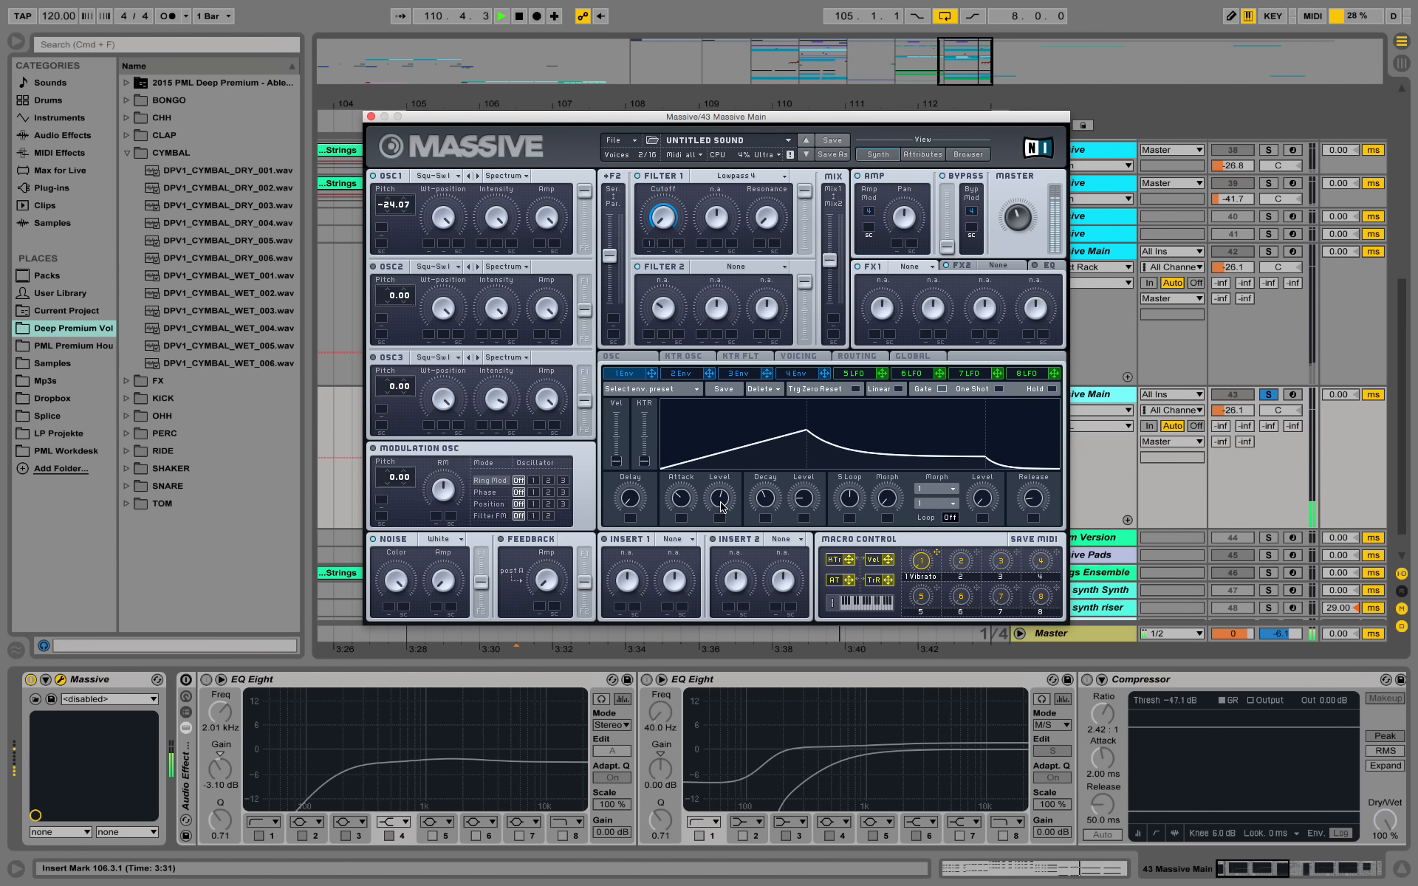
pyautogui.press('space')
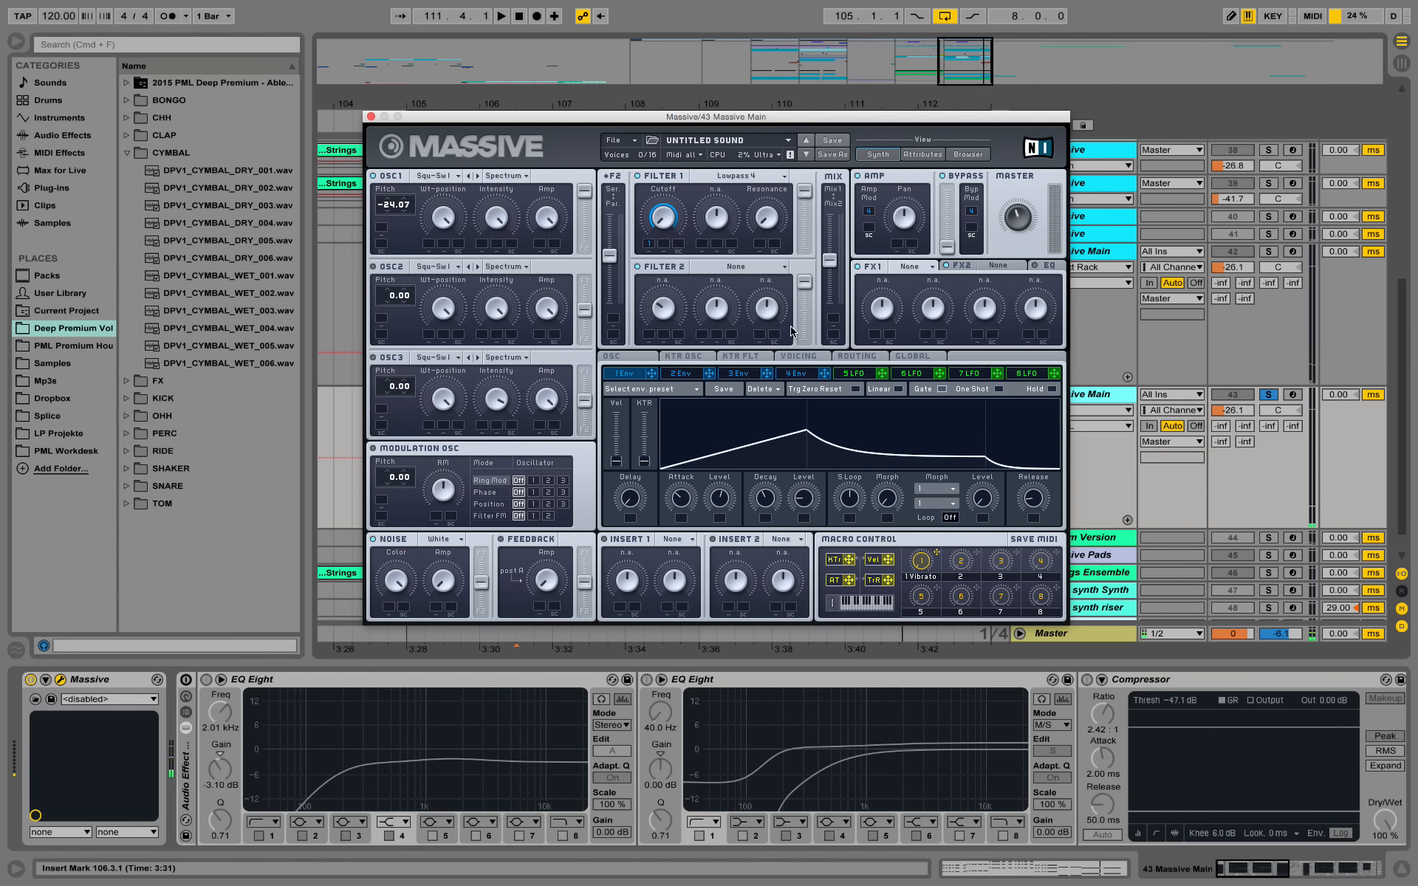
# Enable the Pitch Cutoff unison spread in the voicing settings, raise it slightly from minimum, and audition the lead.
pyautogui.click(807, 358)
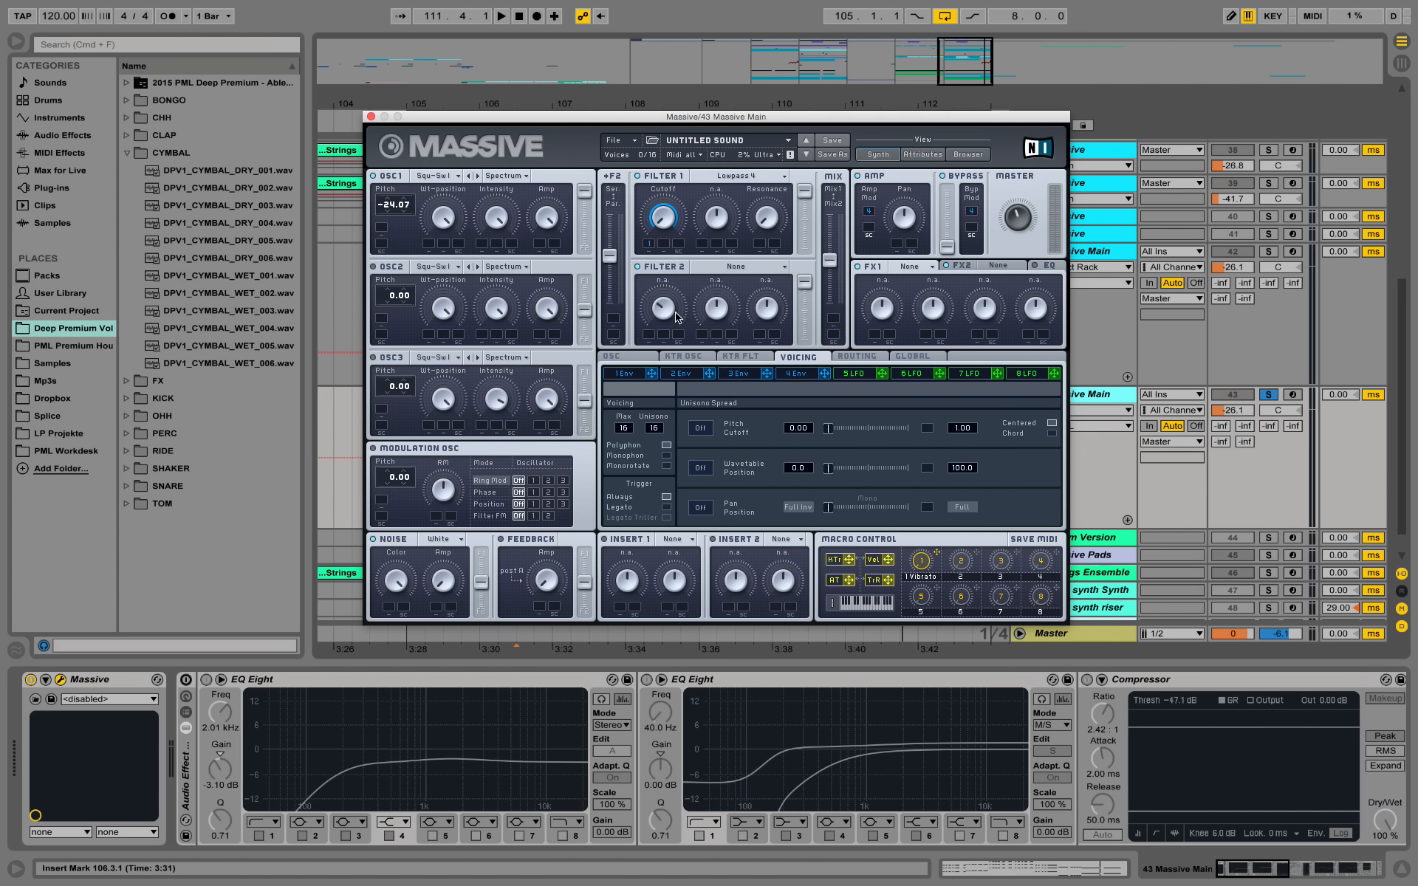
pyautogui.press('space')
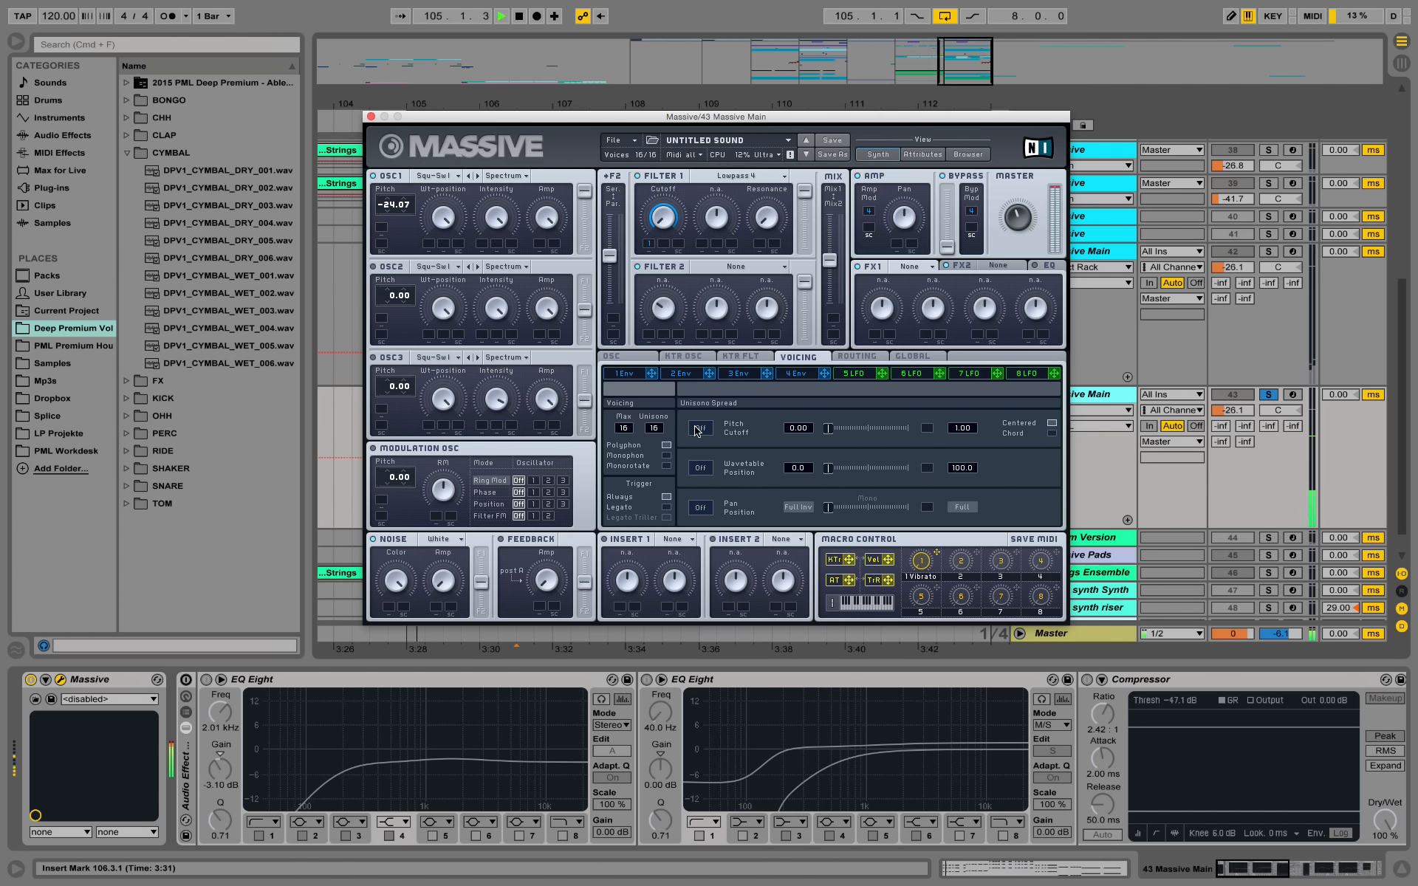
pyautogui.click(698, 428)
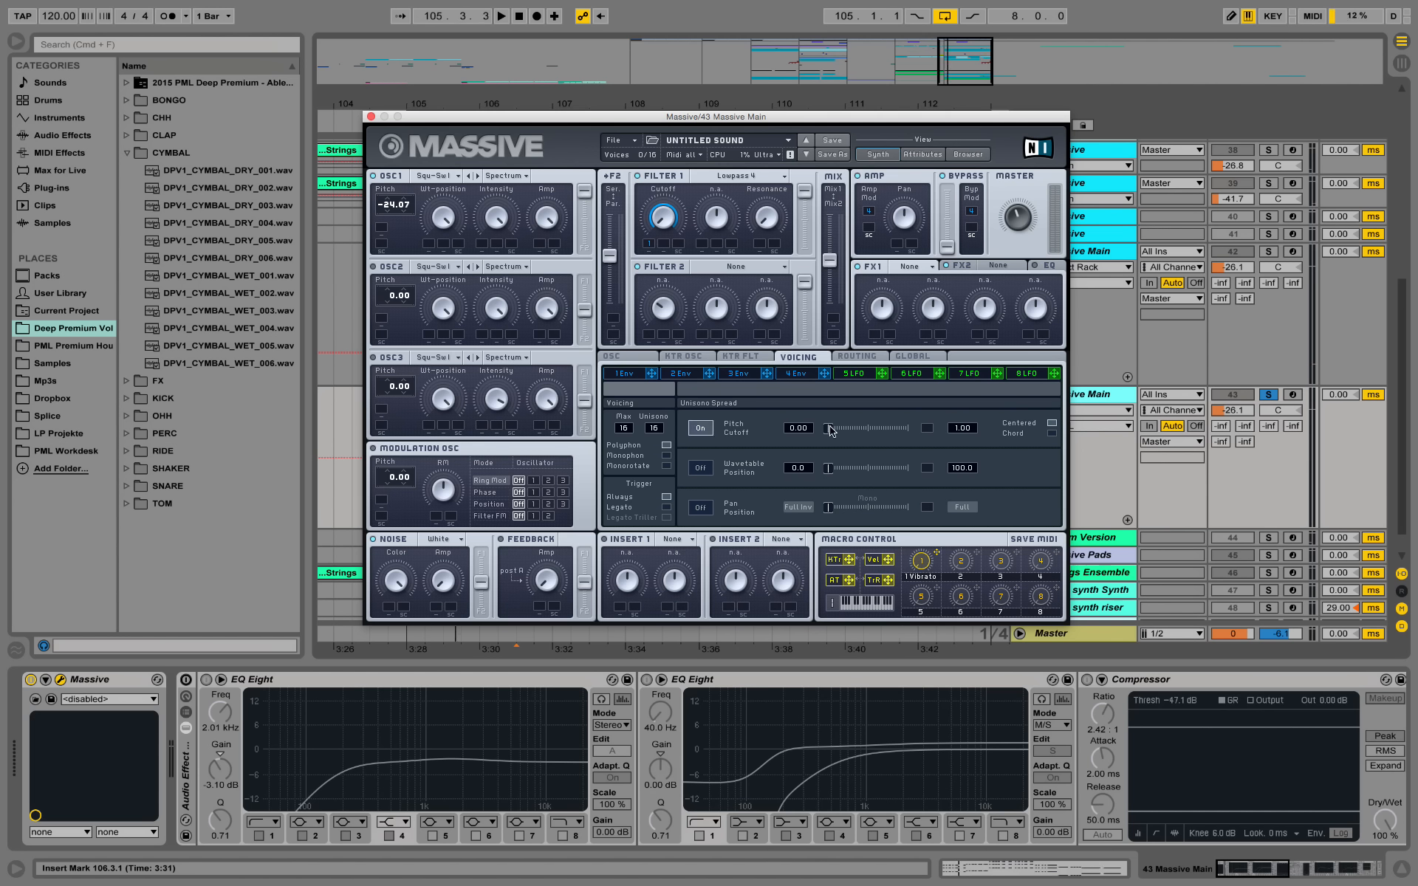
pyautogui.moveTo(830, 431); pyautogui.dragTo(843, 433)
pyautogui.press('space')
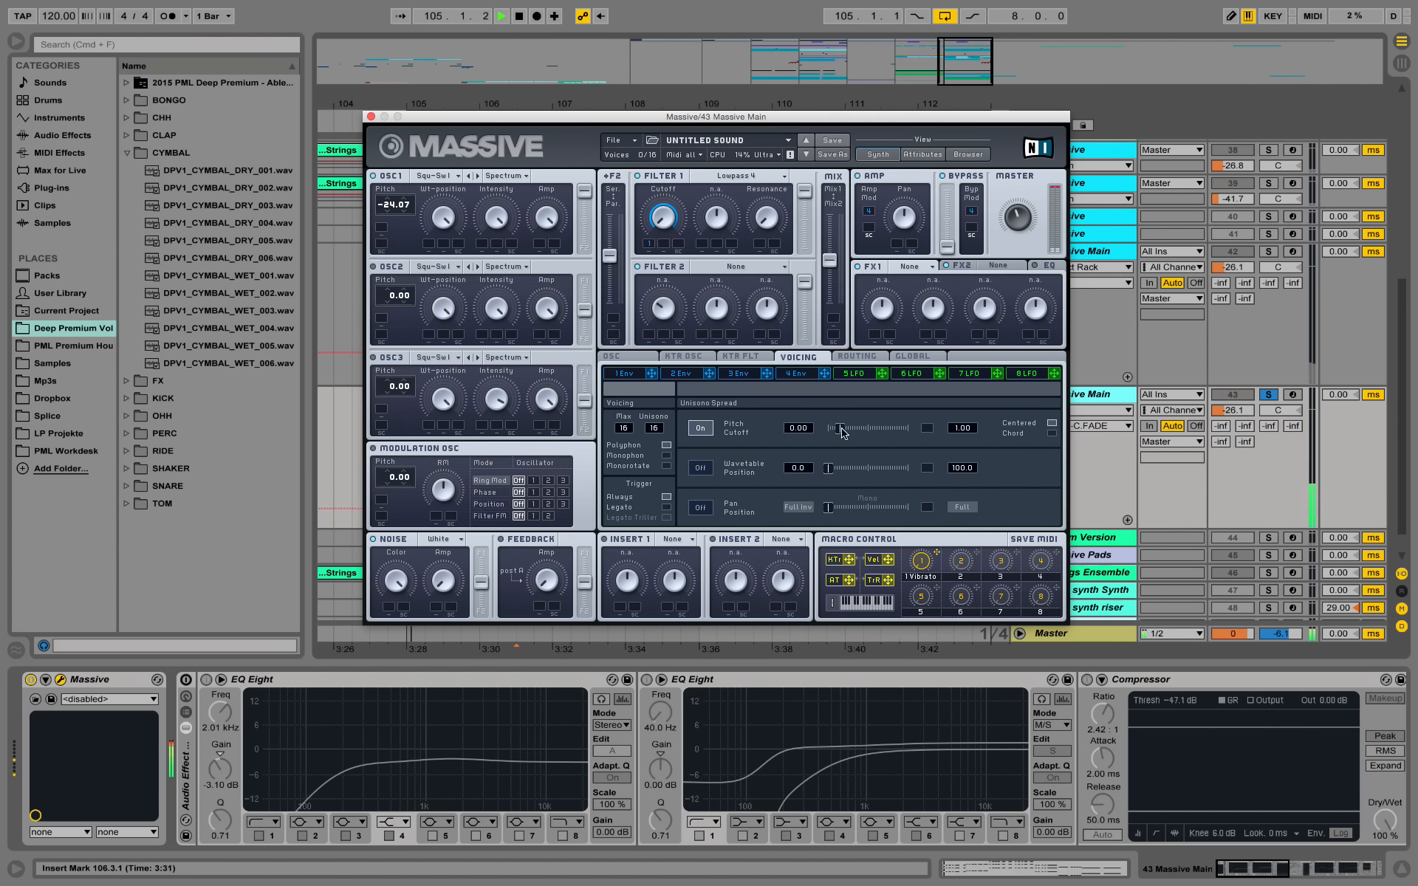
pyautogui.press('space')
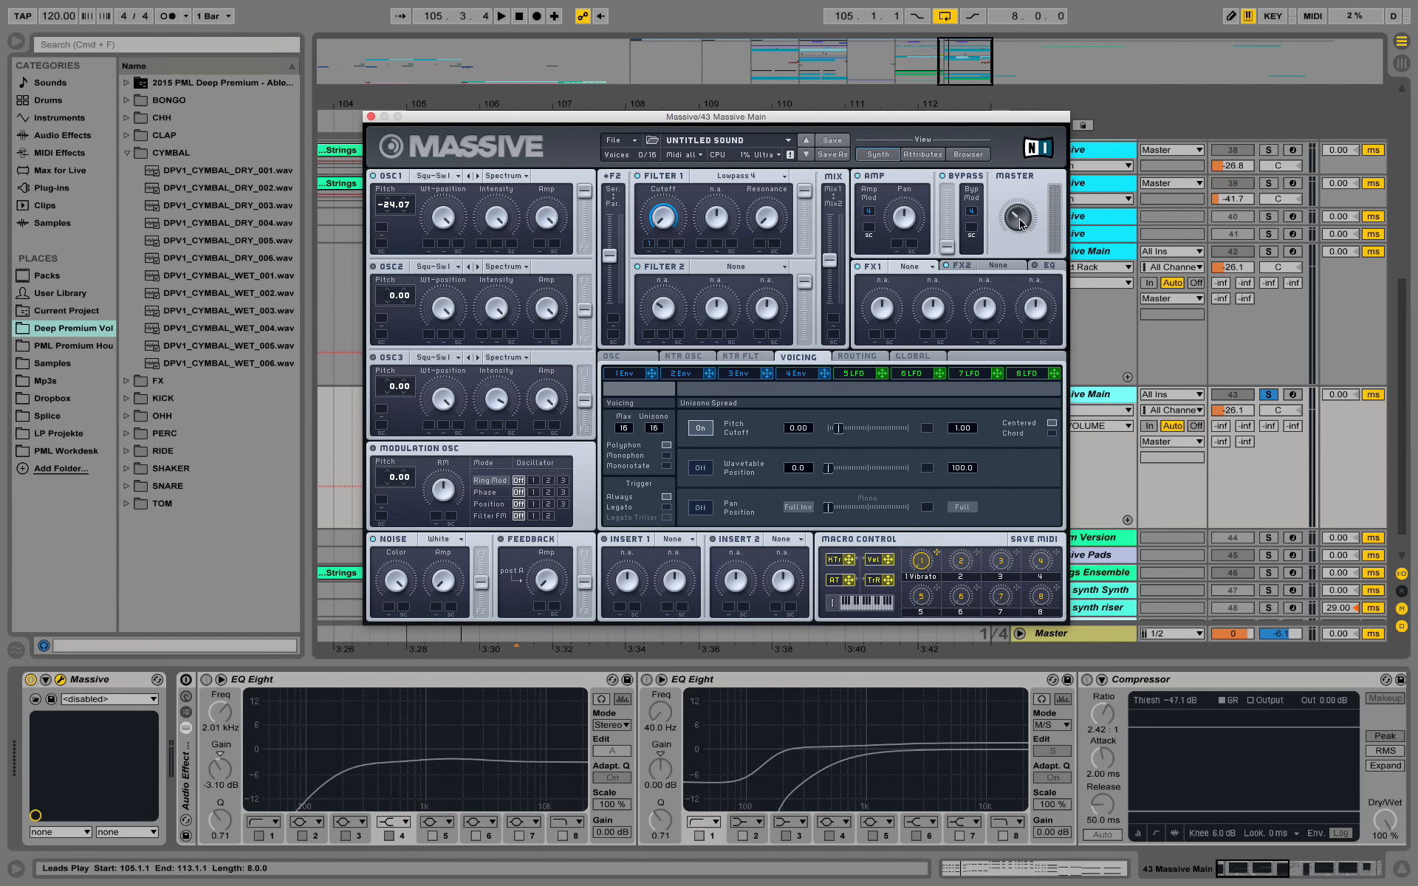
pyautogui.press('space')
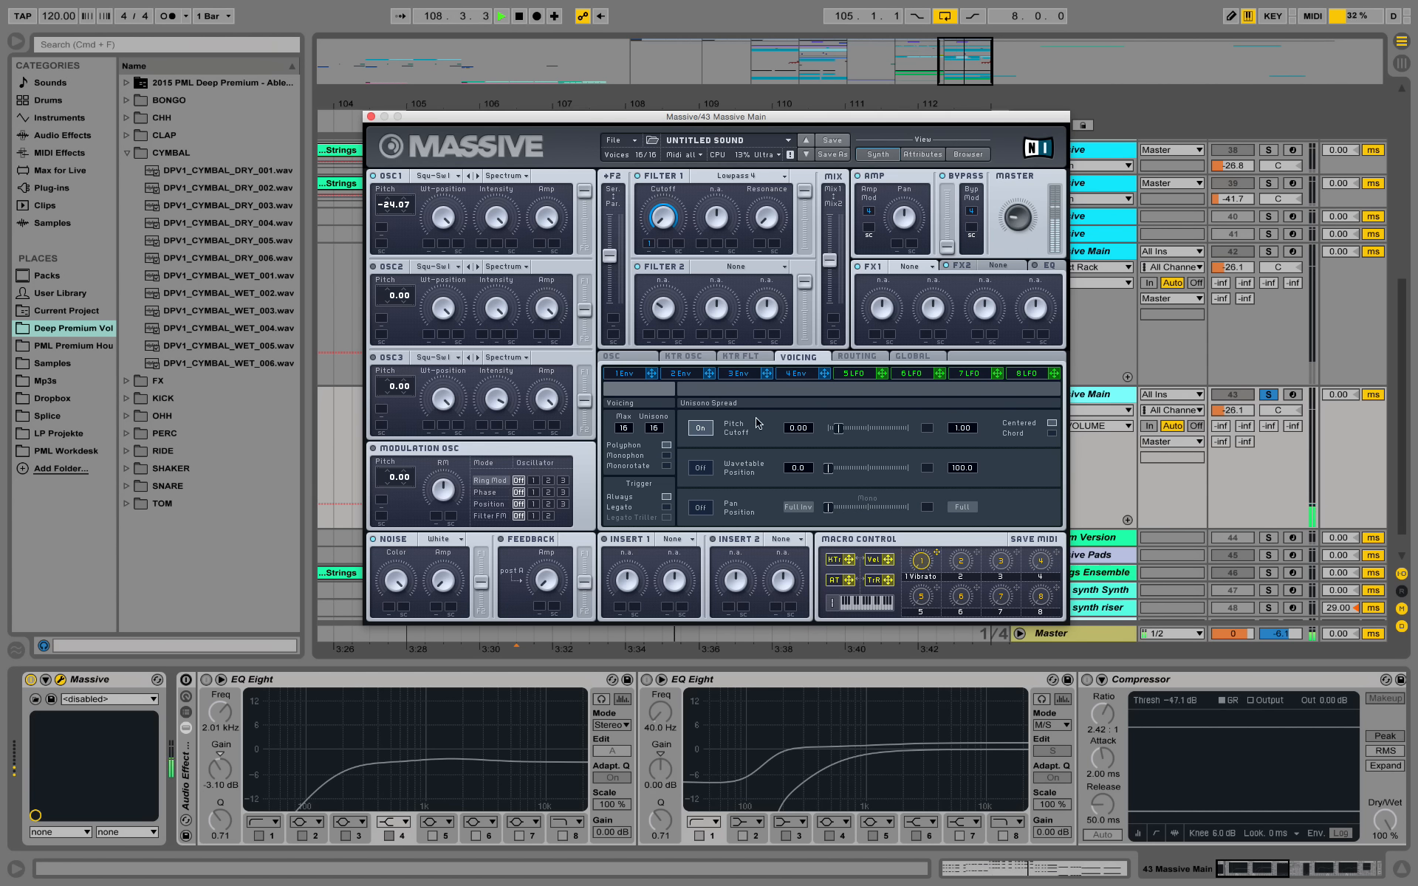
pyautogui.press('space')
# Enable the Pan Position unison spread, widen it well past the midpoint between Mono and Full, and audition the lead.
pyautogui.click(699, 507)
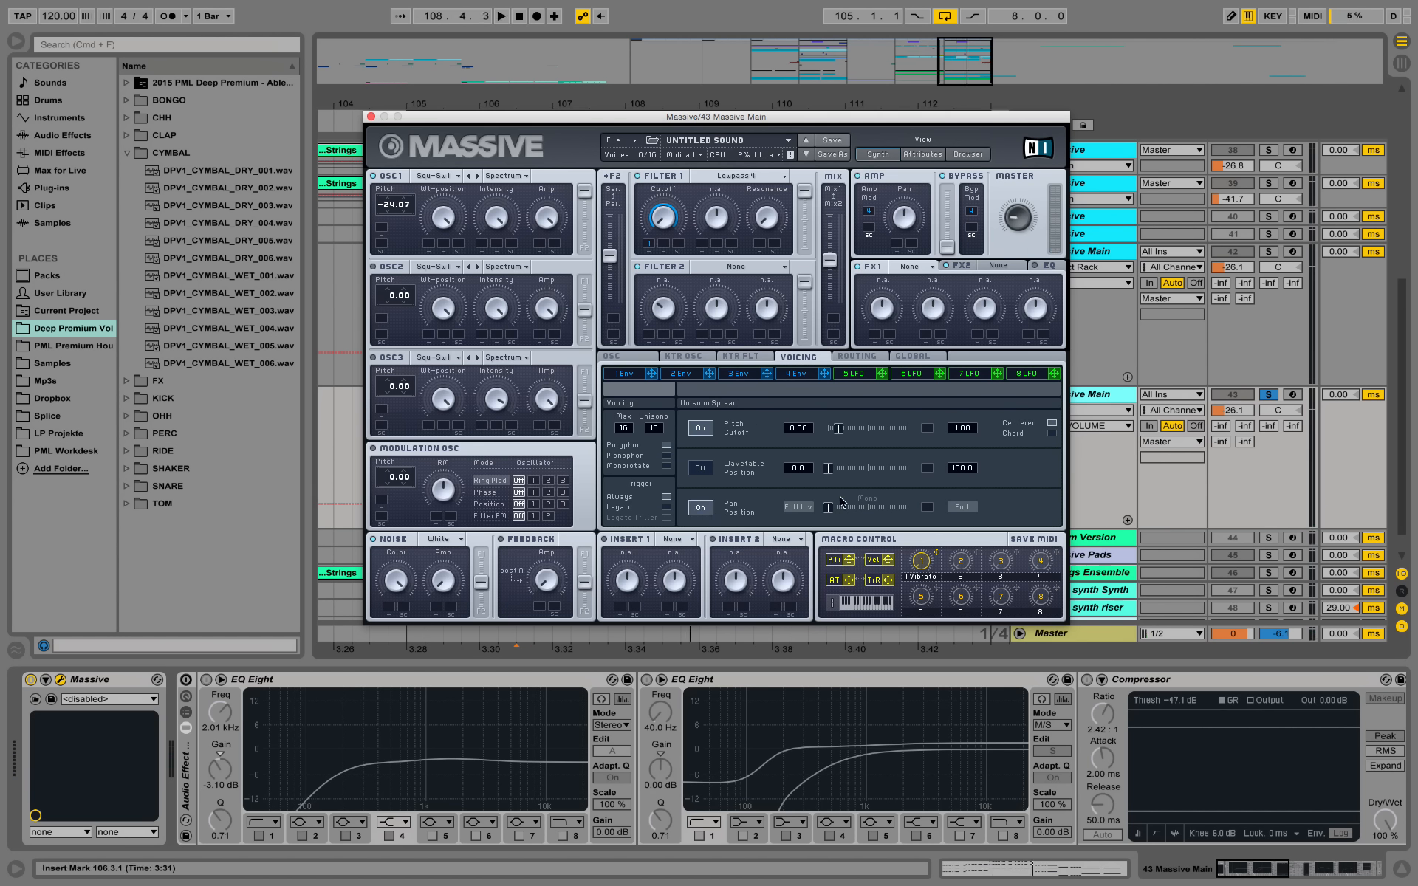
pyautogui.moveTo(827, 515); pyautogui.dragTo(895, 515)
pyautogui.press('space')
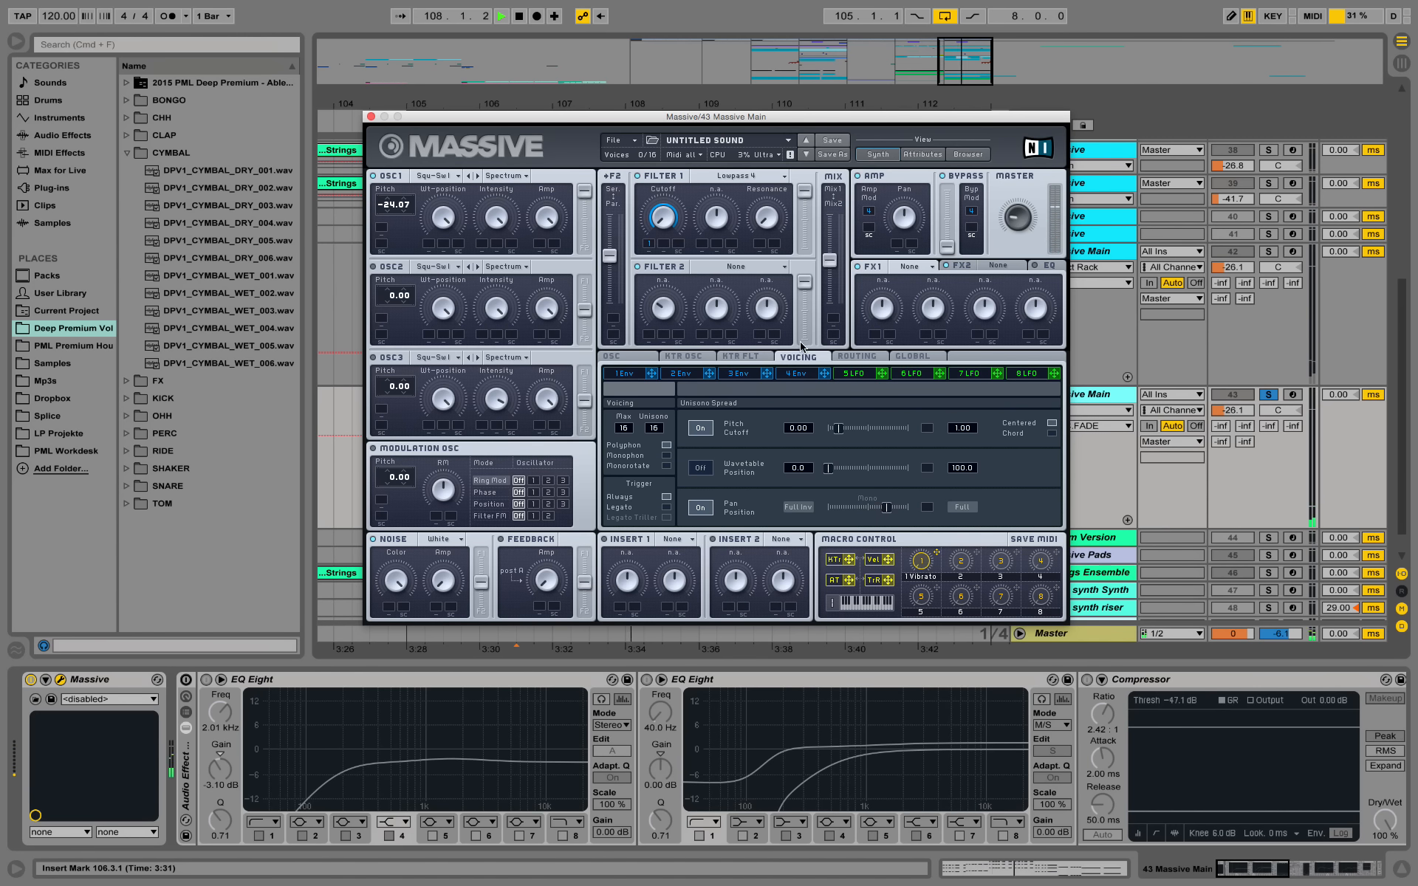
pyautogui.press('space')
# Set oscillator 2 to the Sin-Square wavetable with a low wavetable position, and route it fully to Filter 2.
pyautogui.click(628, 357)
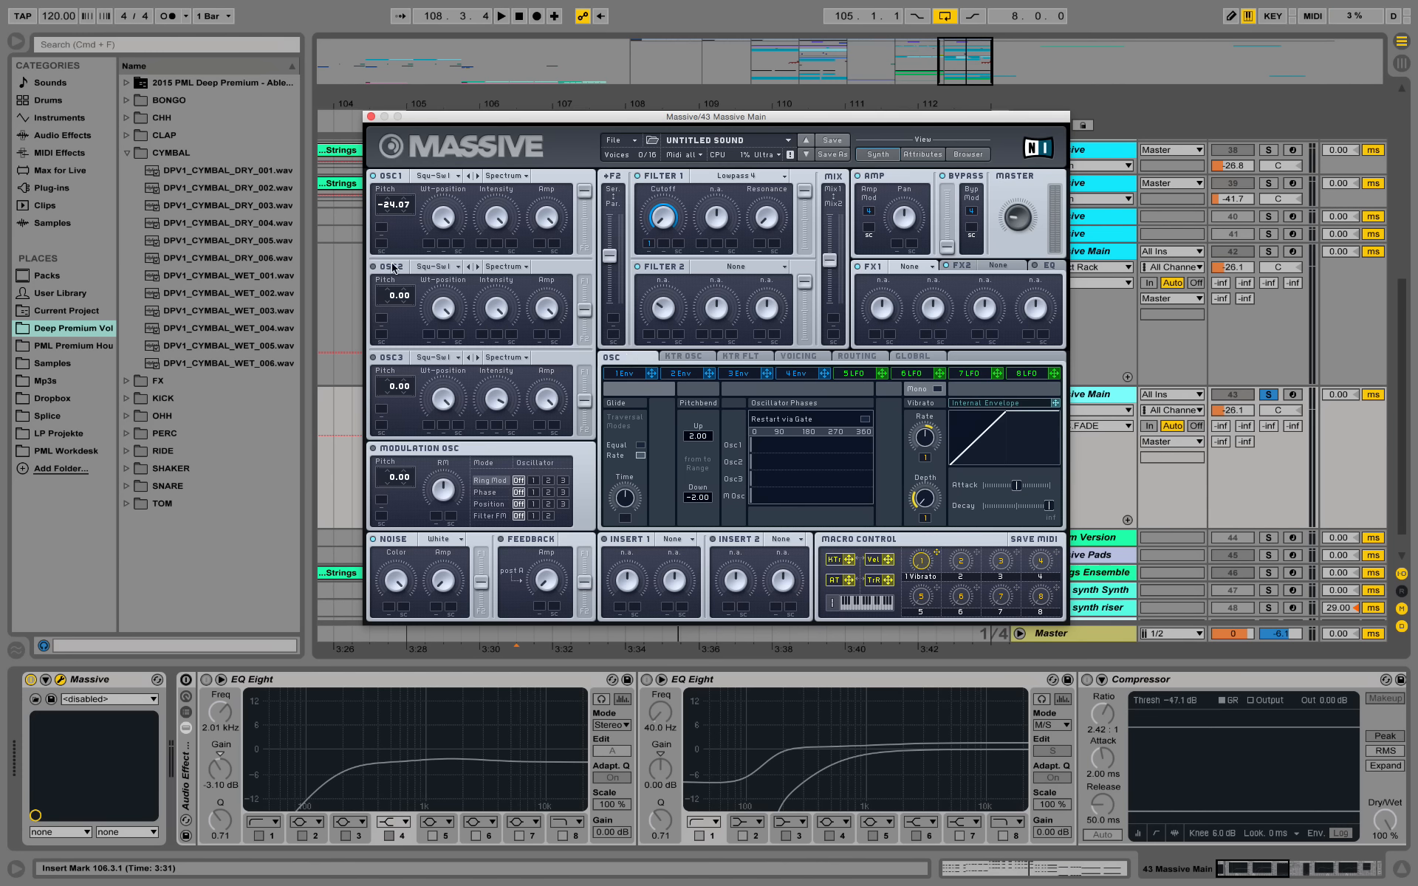
pyautogui.click(434, 267)
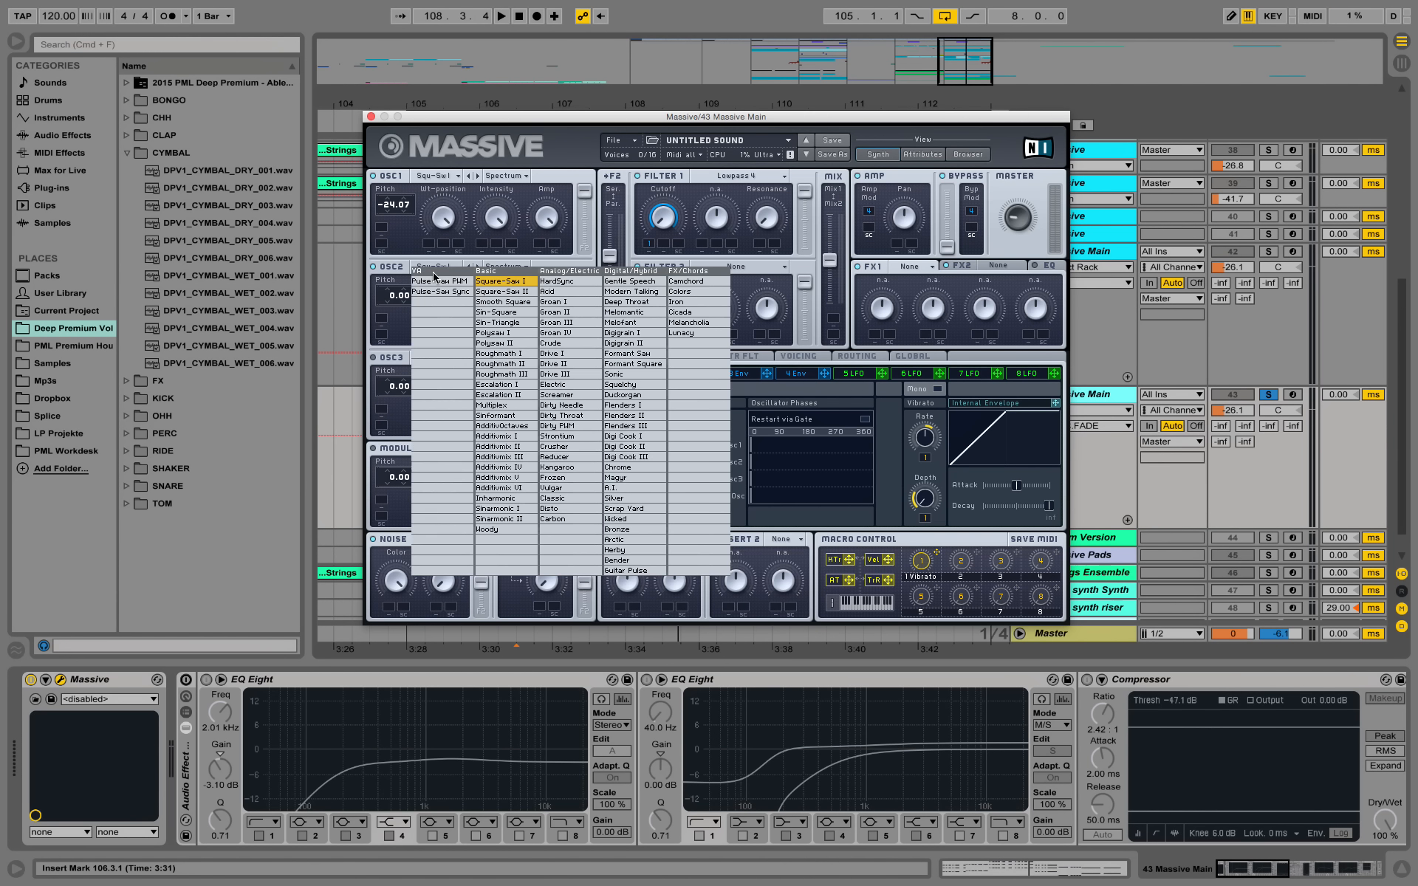
pyautogui.click(494, 313)
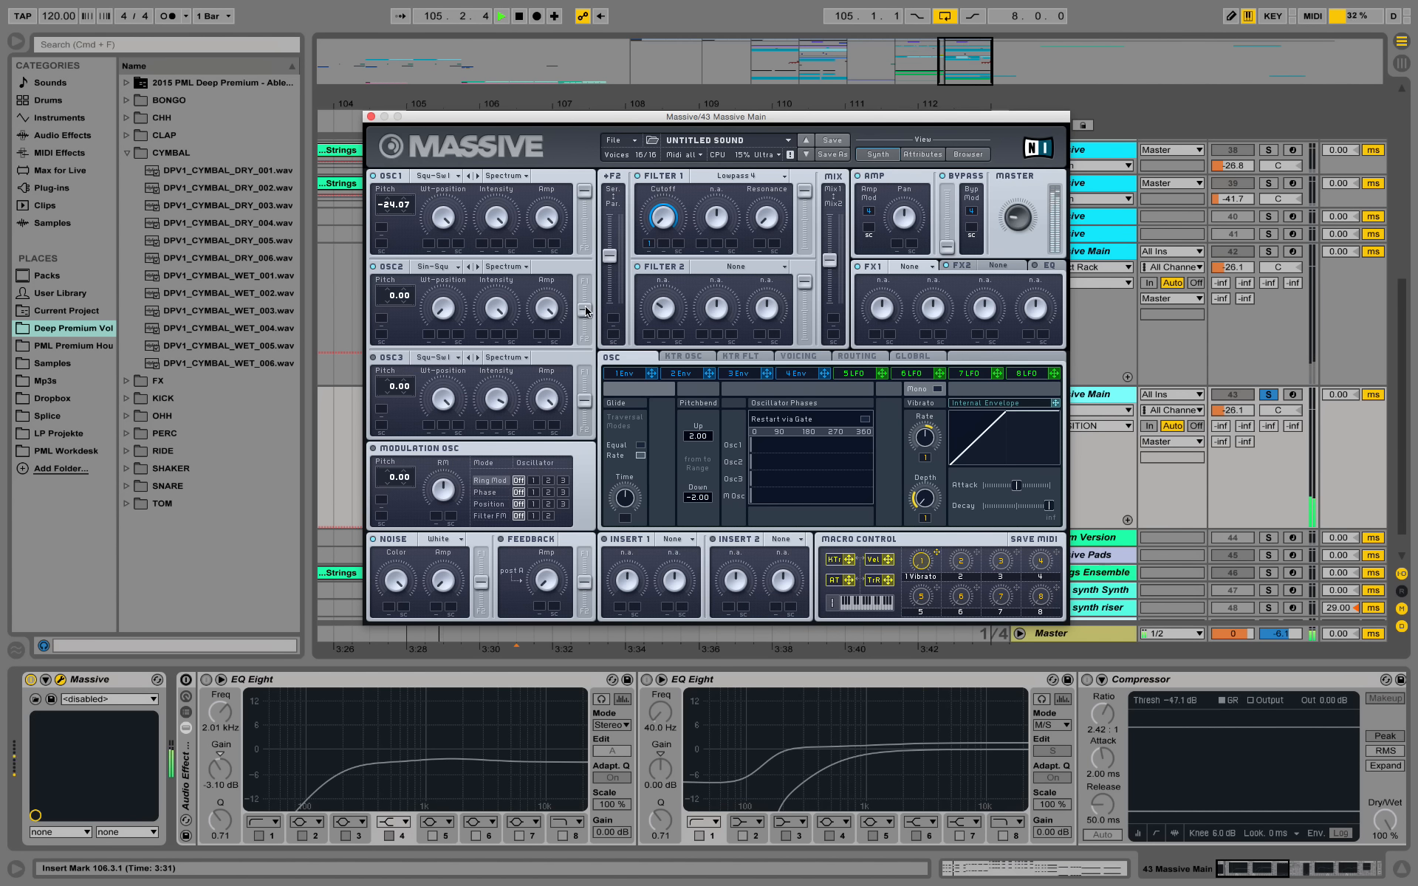
pyautogui.moveTo(584, 310); pyautogui.dragTo(593, 371)
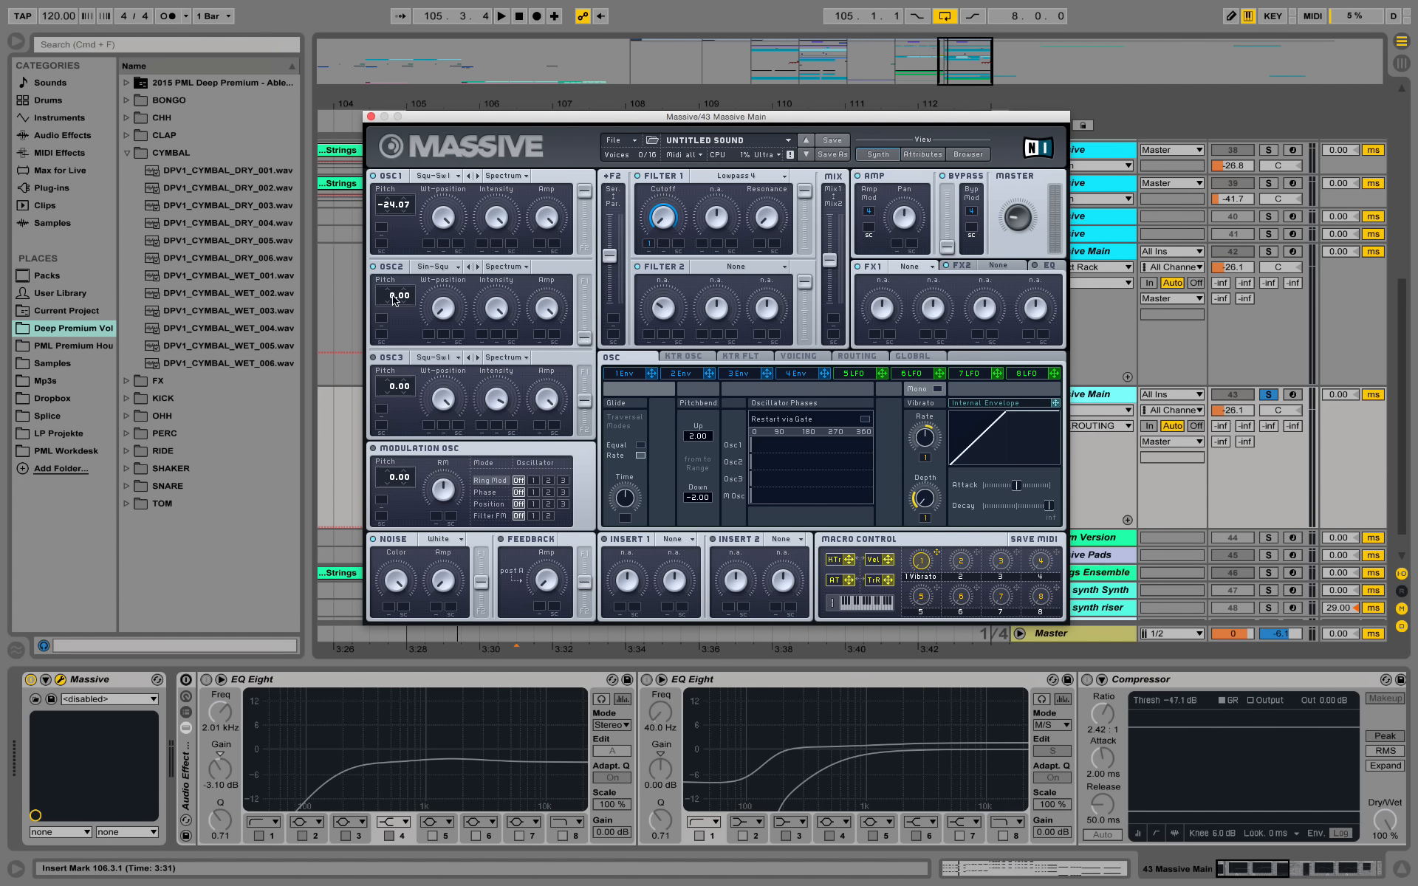
# Set oscillator 2's pitch to -24.00 and audition it with the lead.
pyautogui.moveTo(395, 299); pyautogui.dragTo(395, 334)
pyautogui.press('space')
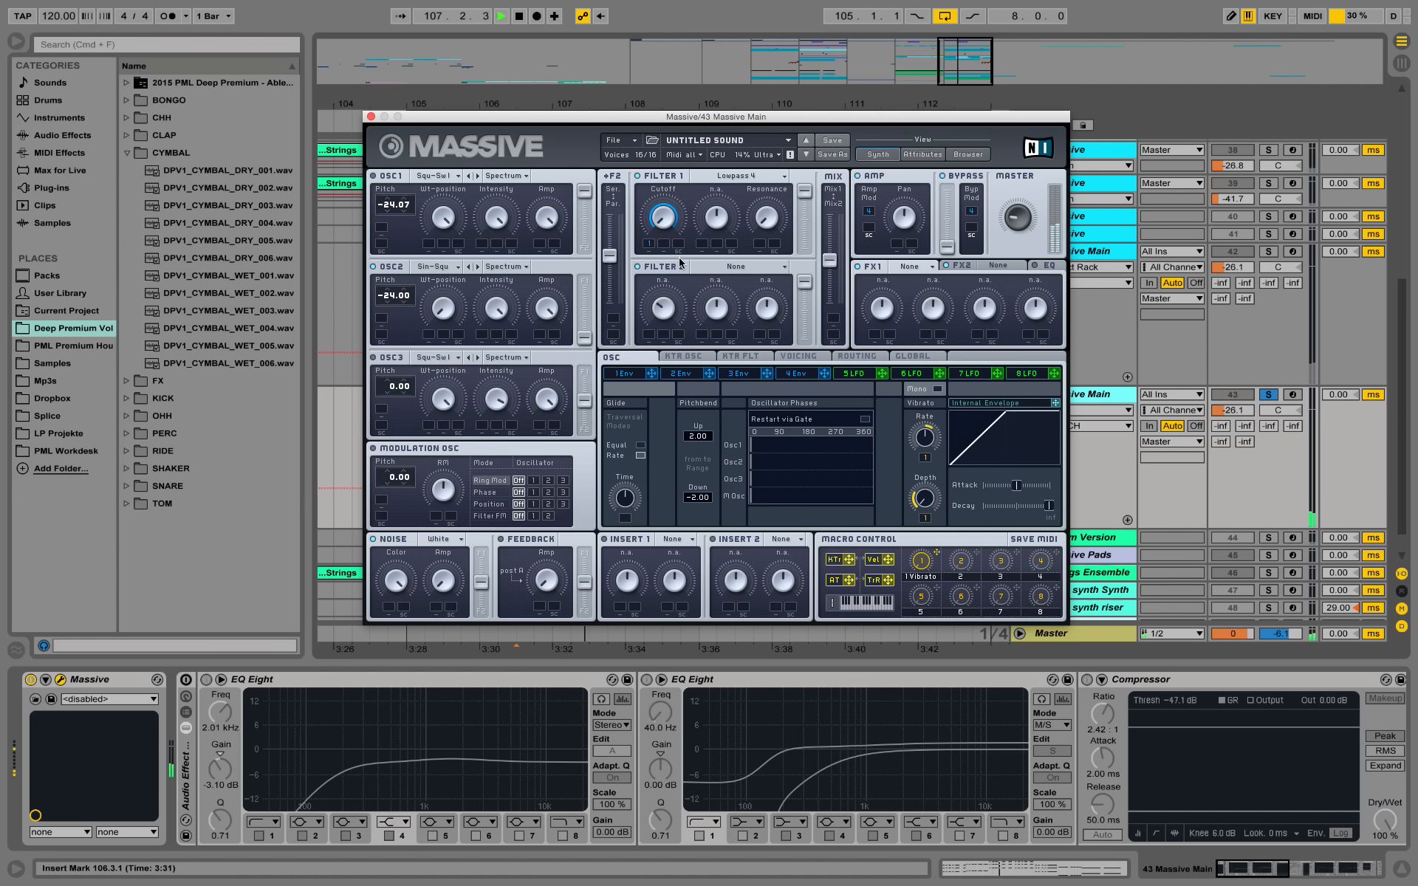
pyautogui.press('space')
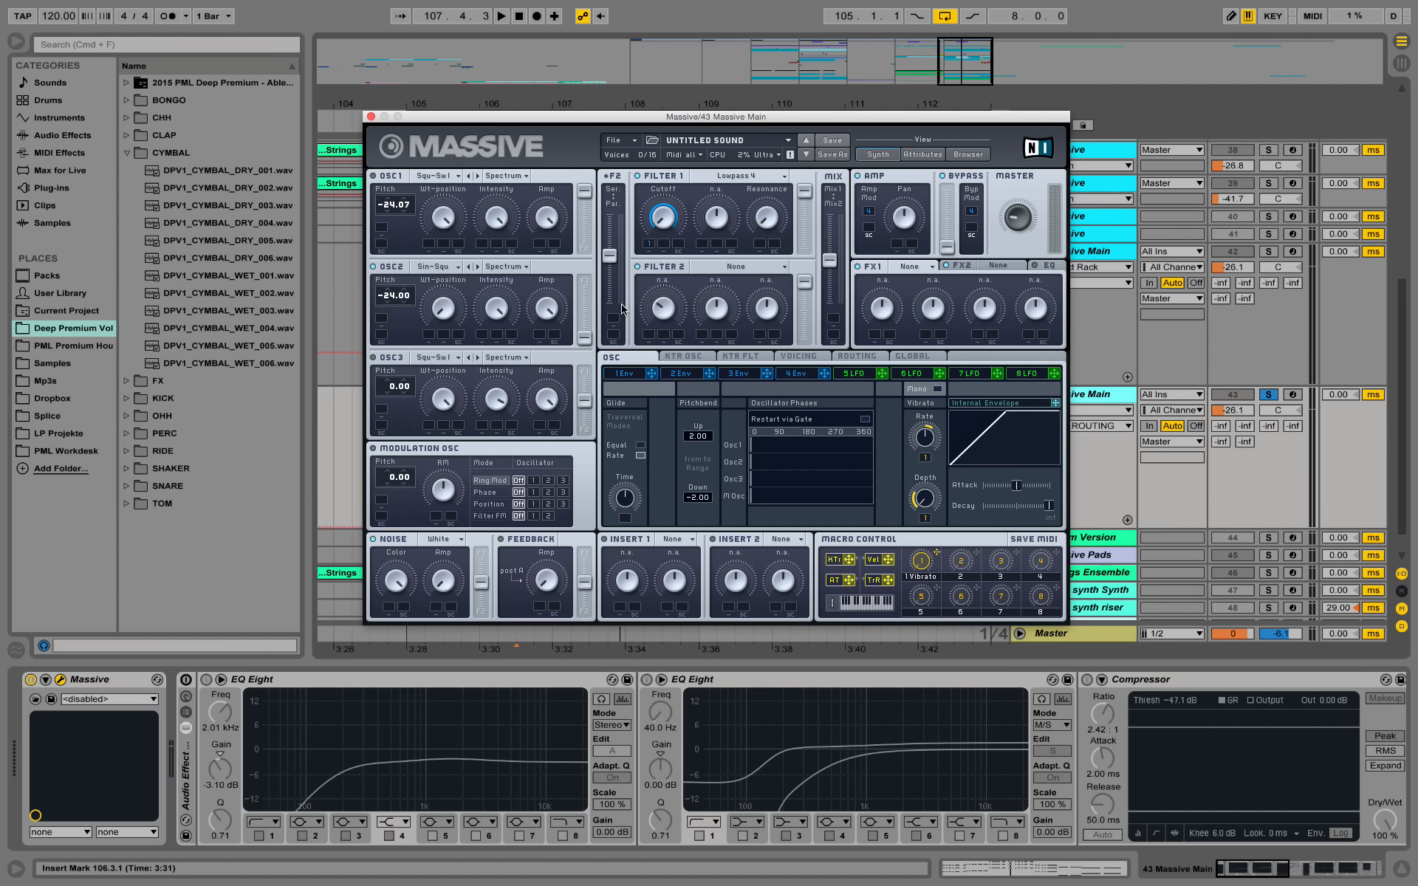
# Set Filter 2 to Lowpass 4 and audition its effect on the sound.
pyautogui.click(749, 269)
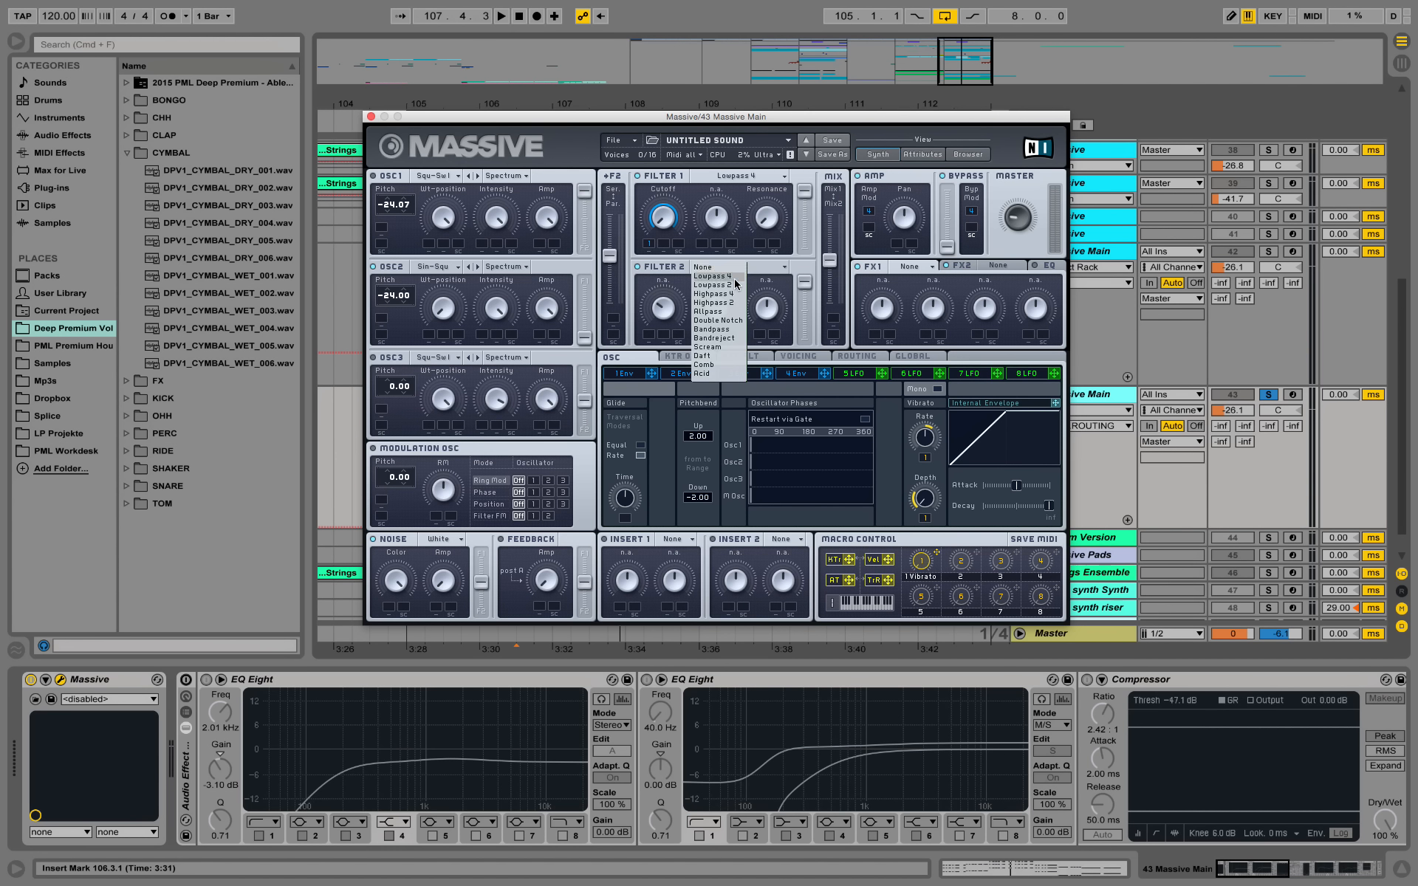
pyautogui.click(733, 278)
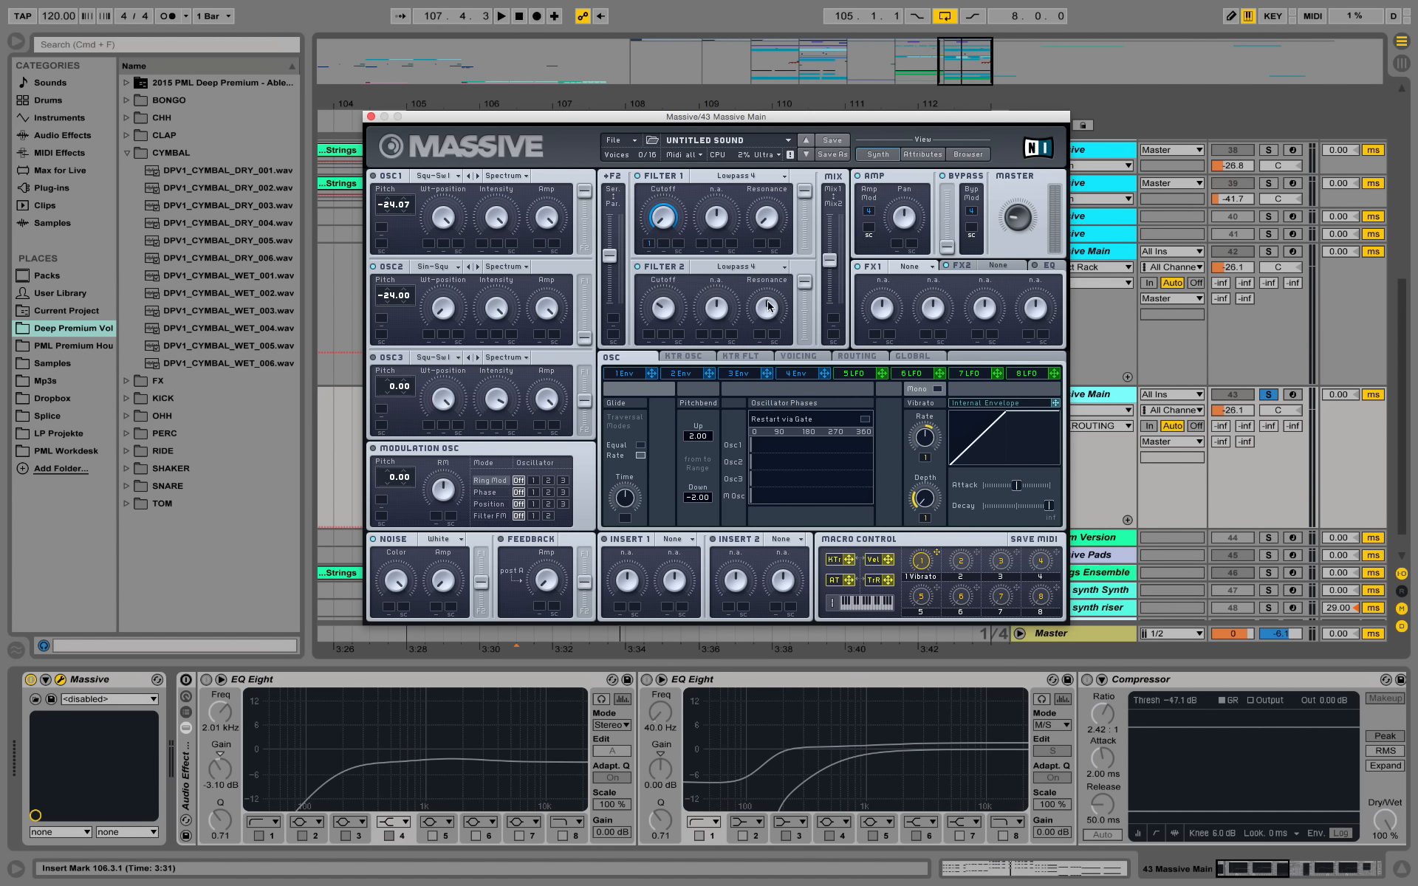
pyautogui.press('space')
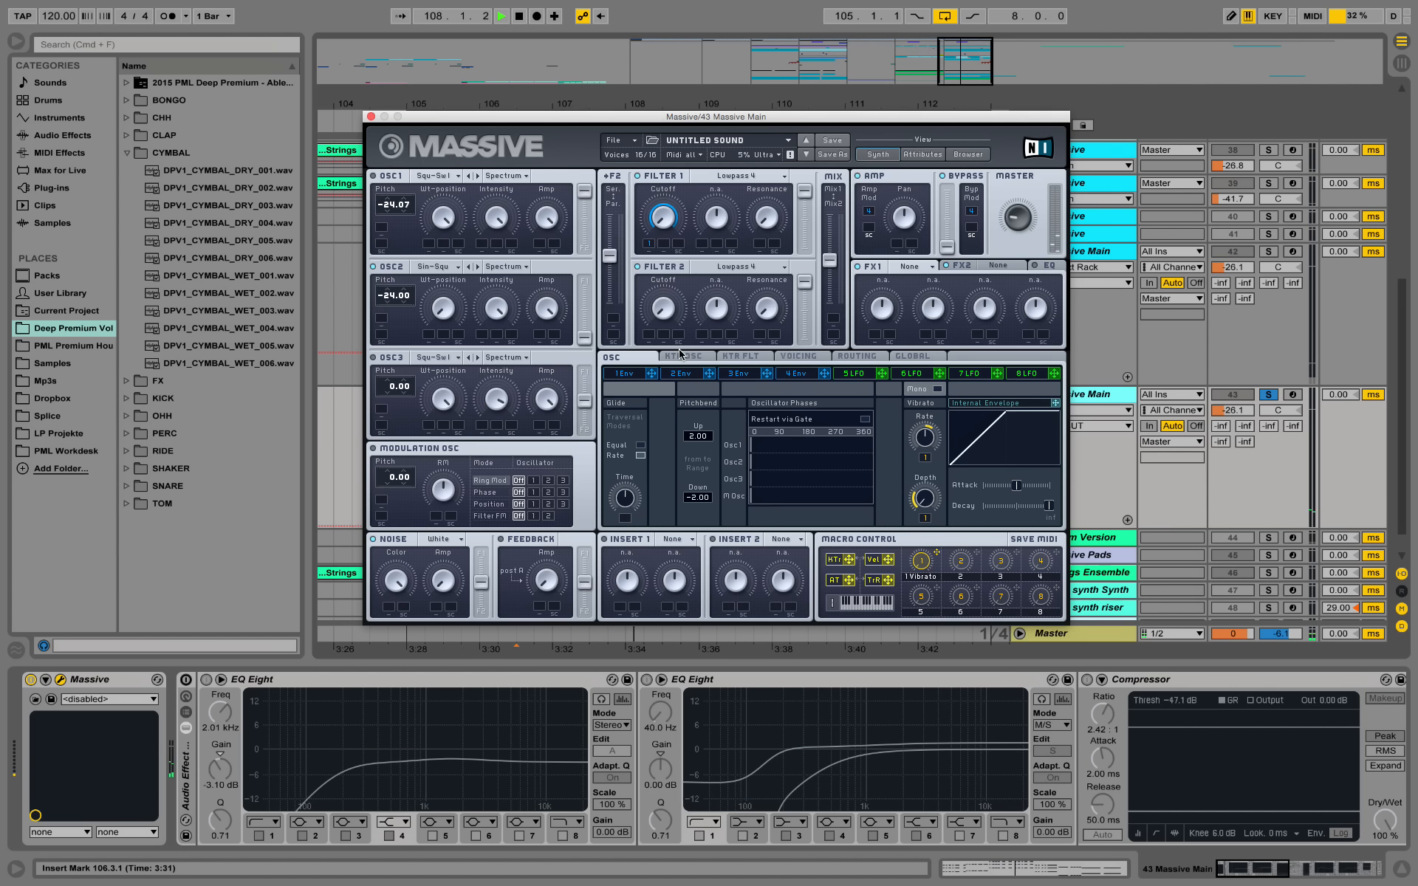
pyautogui.press('space')
# Switch on oscillator 3, route it fully to Filter 2, set its pitch to -24.00, and audition the sound.
pyautogui.click(375, 359)
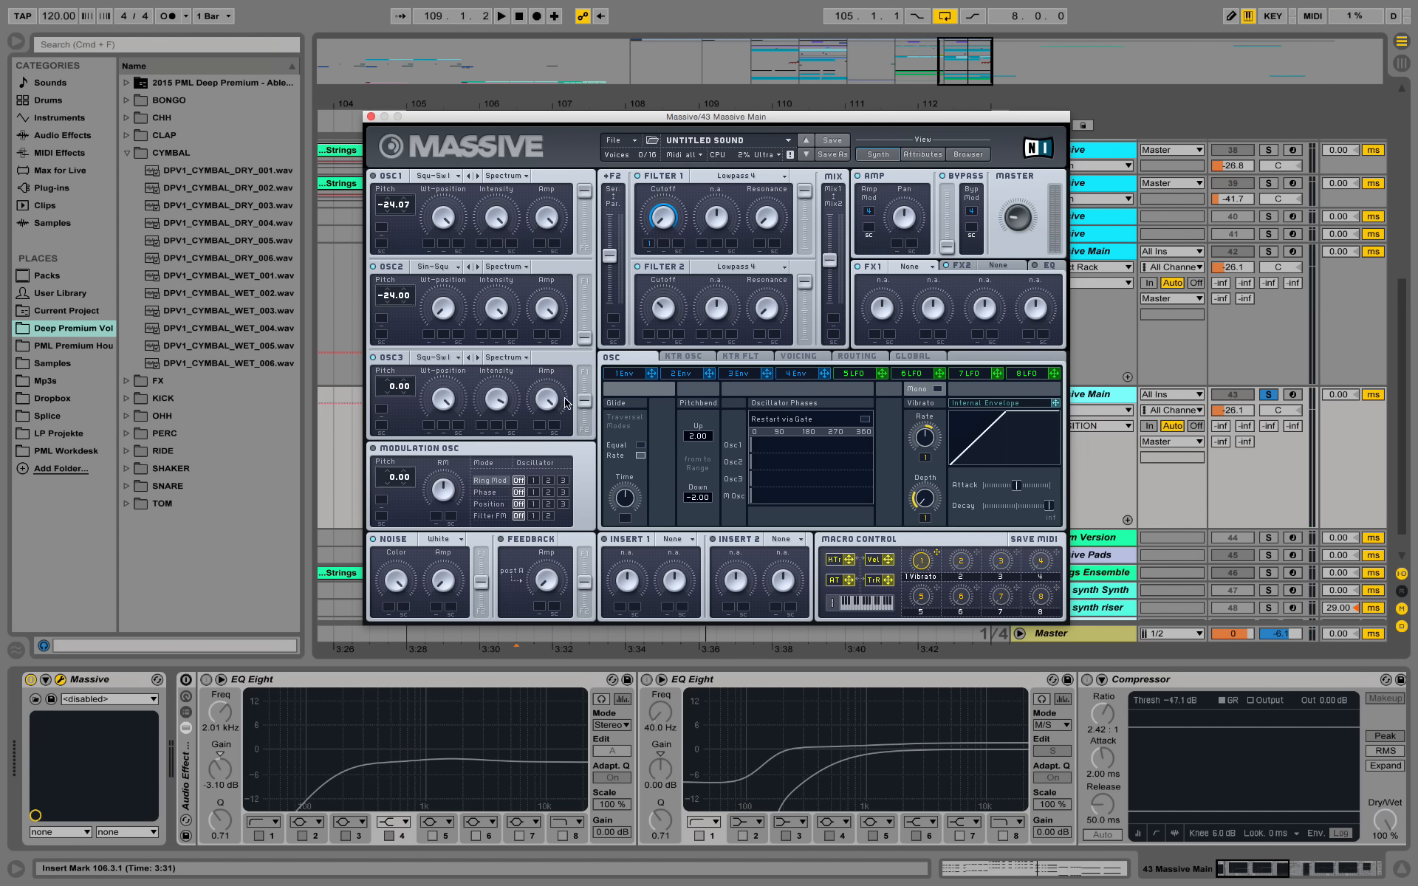
pyautogui.moveTo(585, 401); pyautogui.dragTo(585, 430)
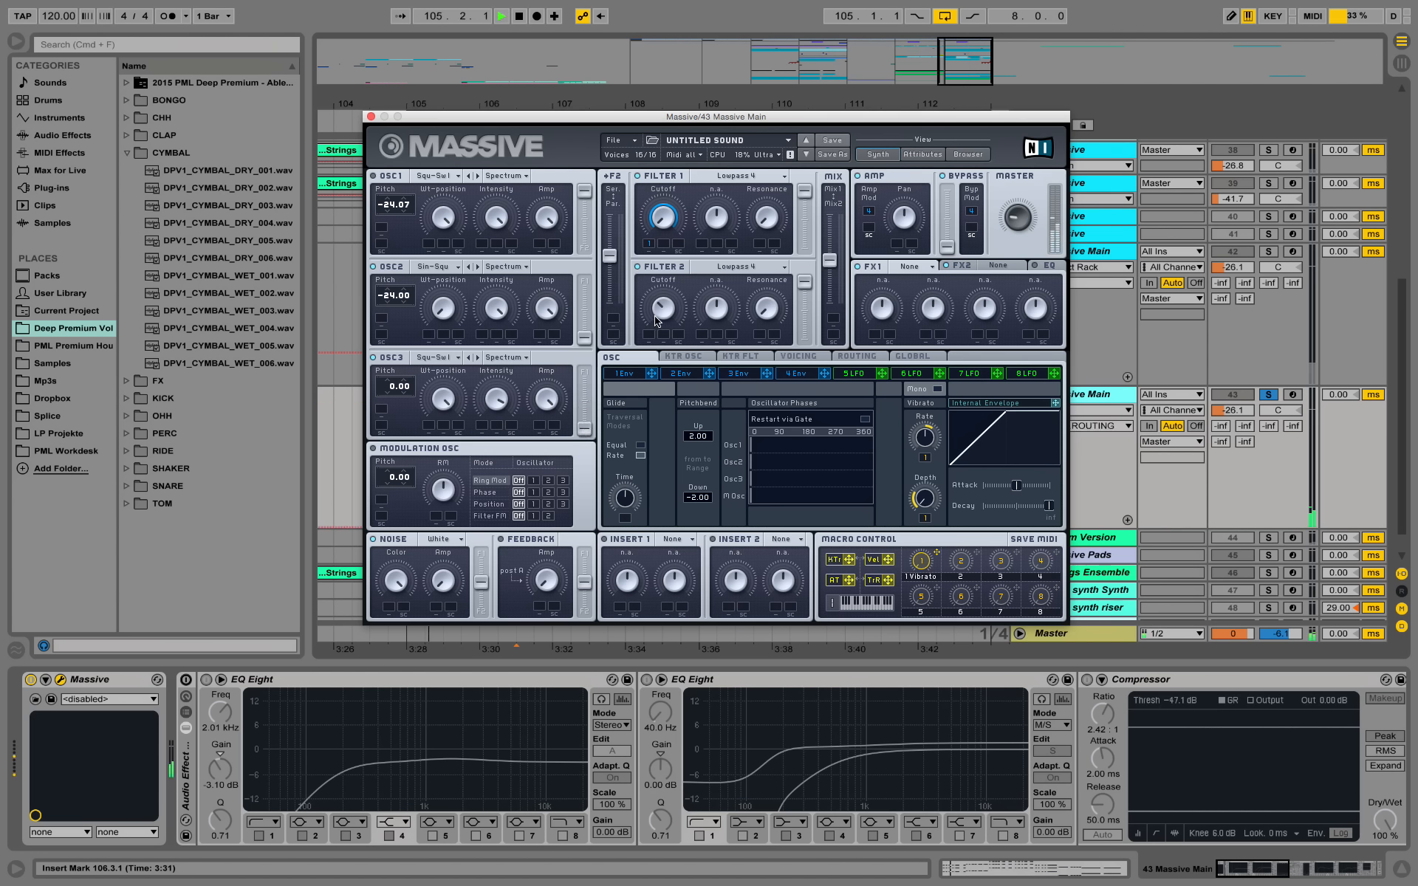
pyautogui.moveTo(391, 385); pyautogui.dragTo(397, 423)
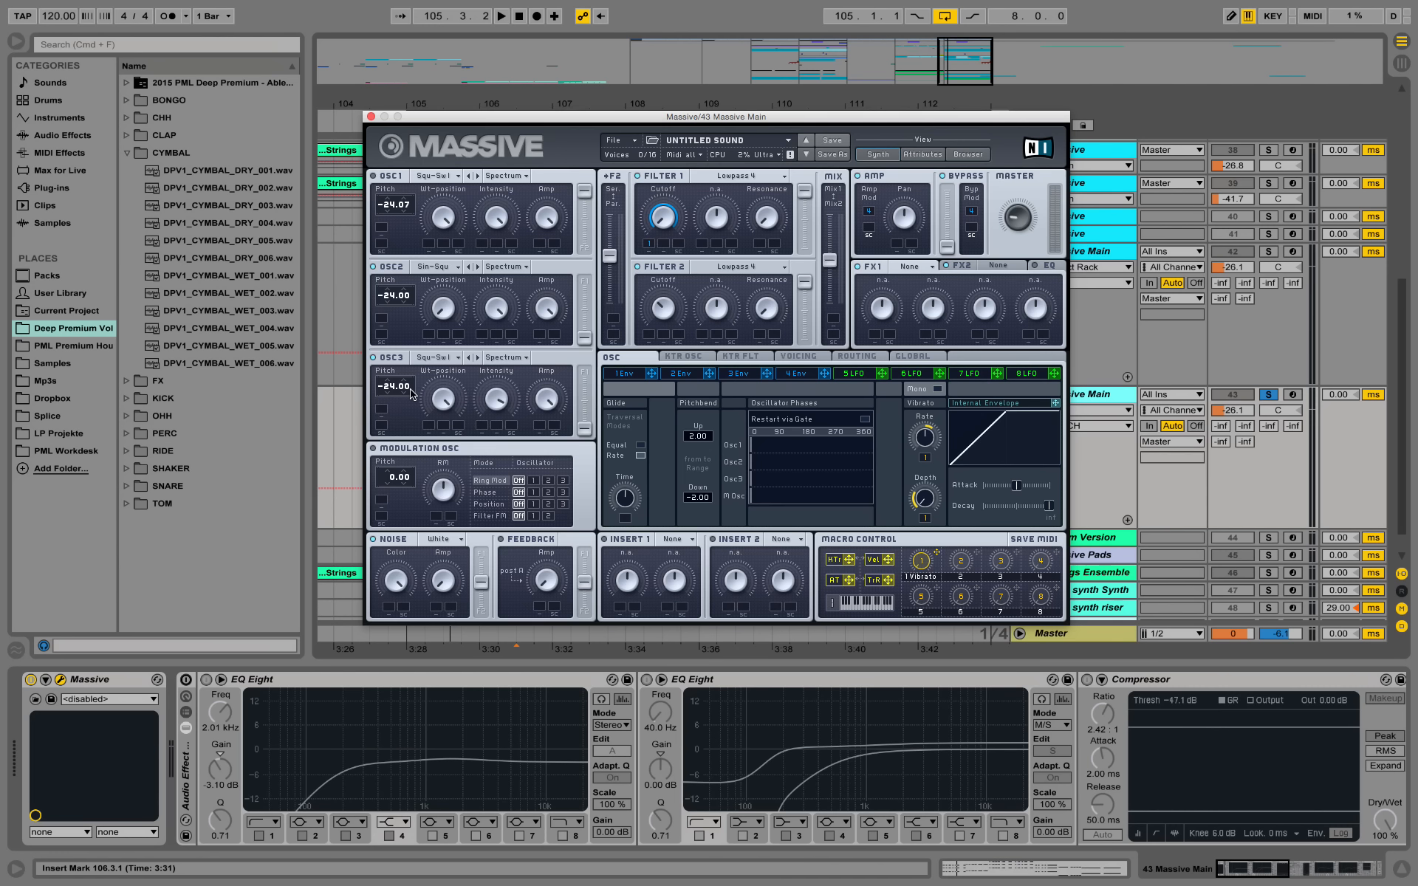
pyautogui.press('space')
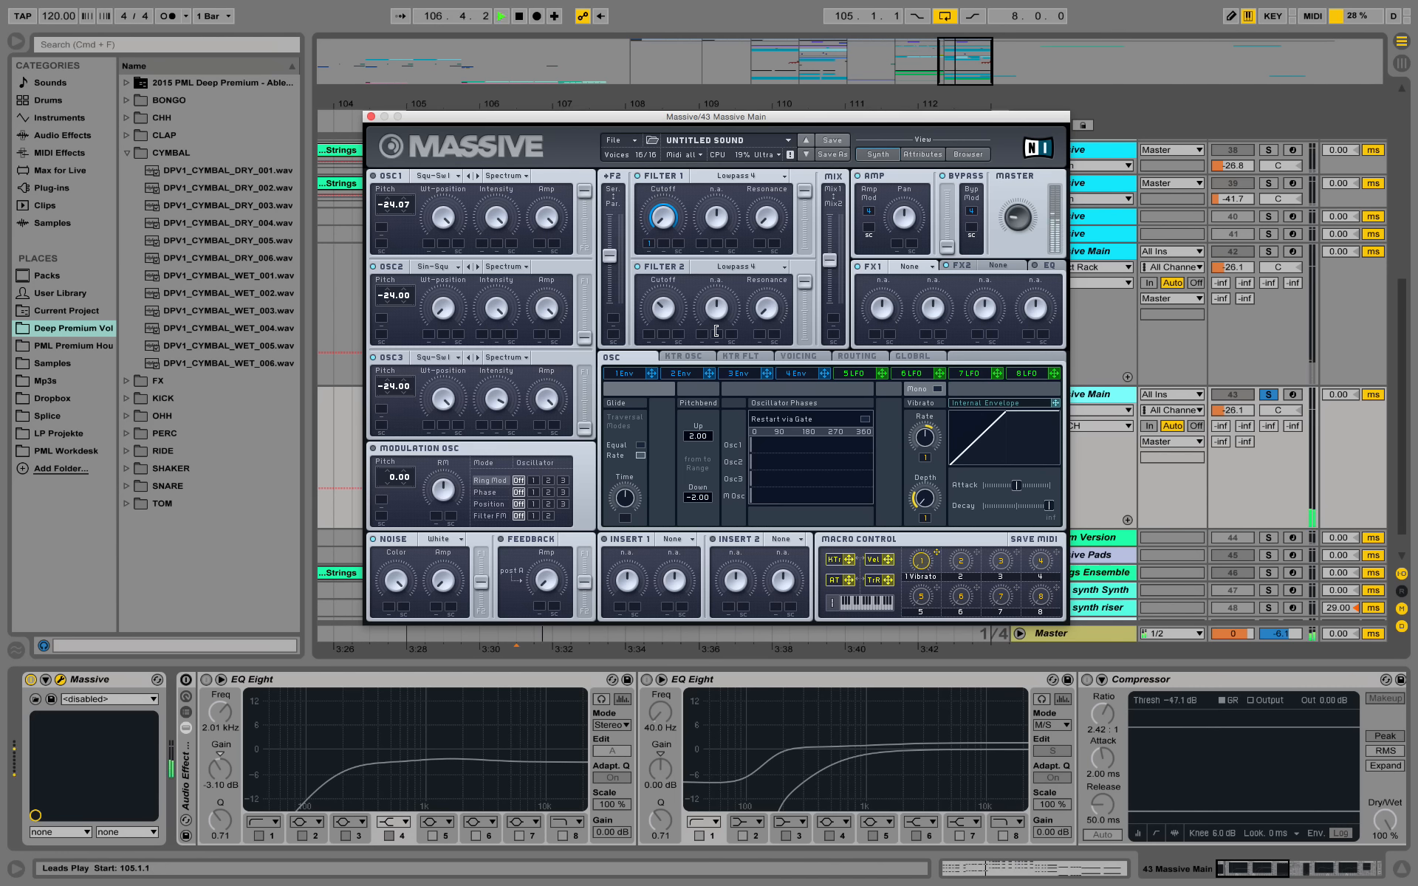
pyautogui.press('space')
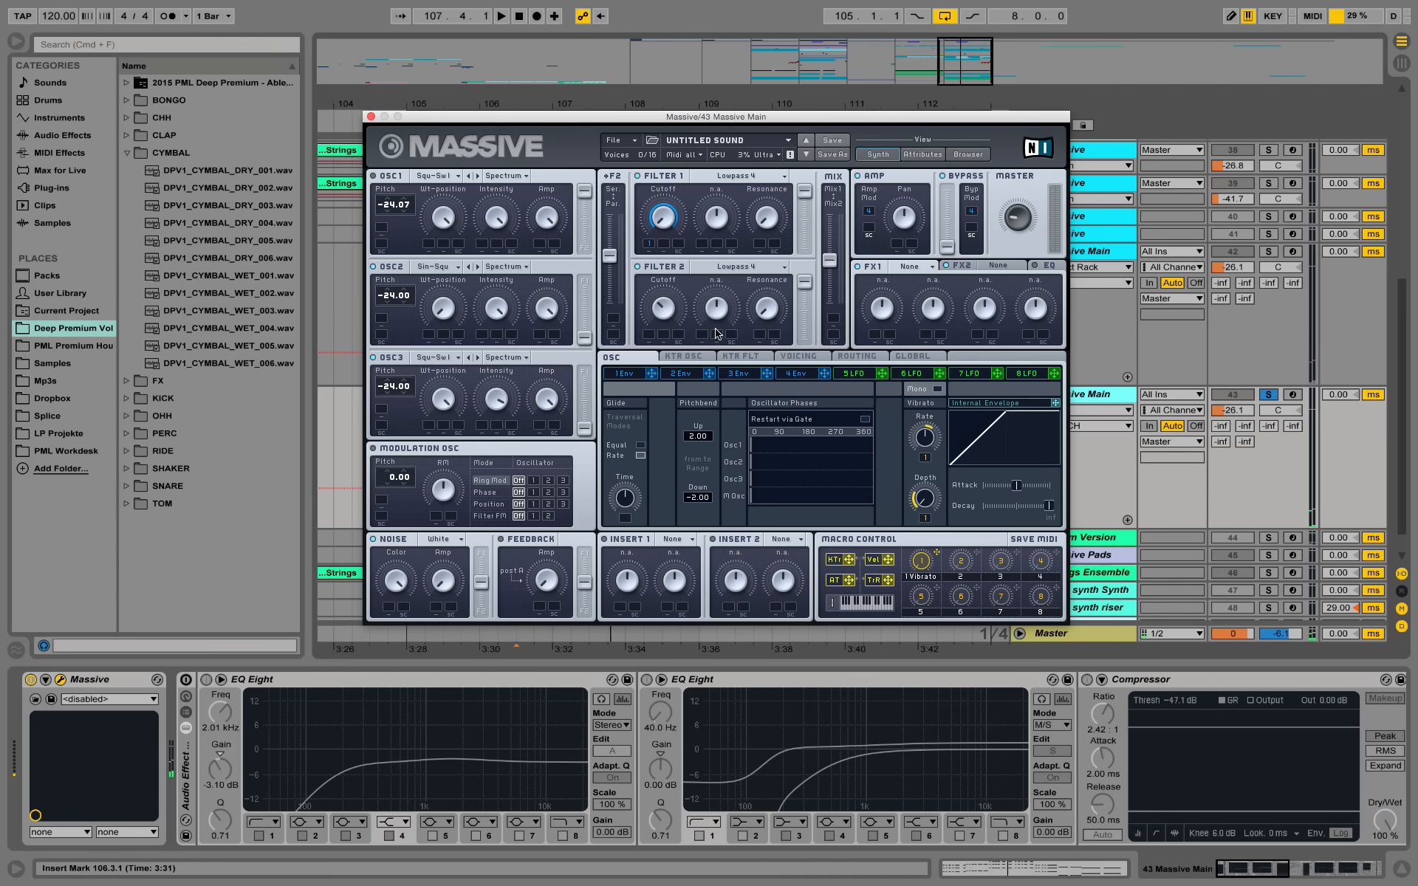
# Assign Envelope 3 to Filter 2's cutoff with a modulation amount and start playback.
pyautogui.click(740, 373)
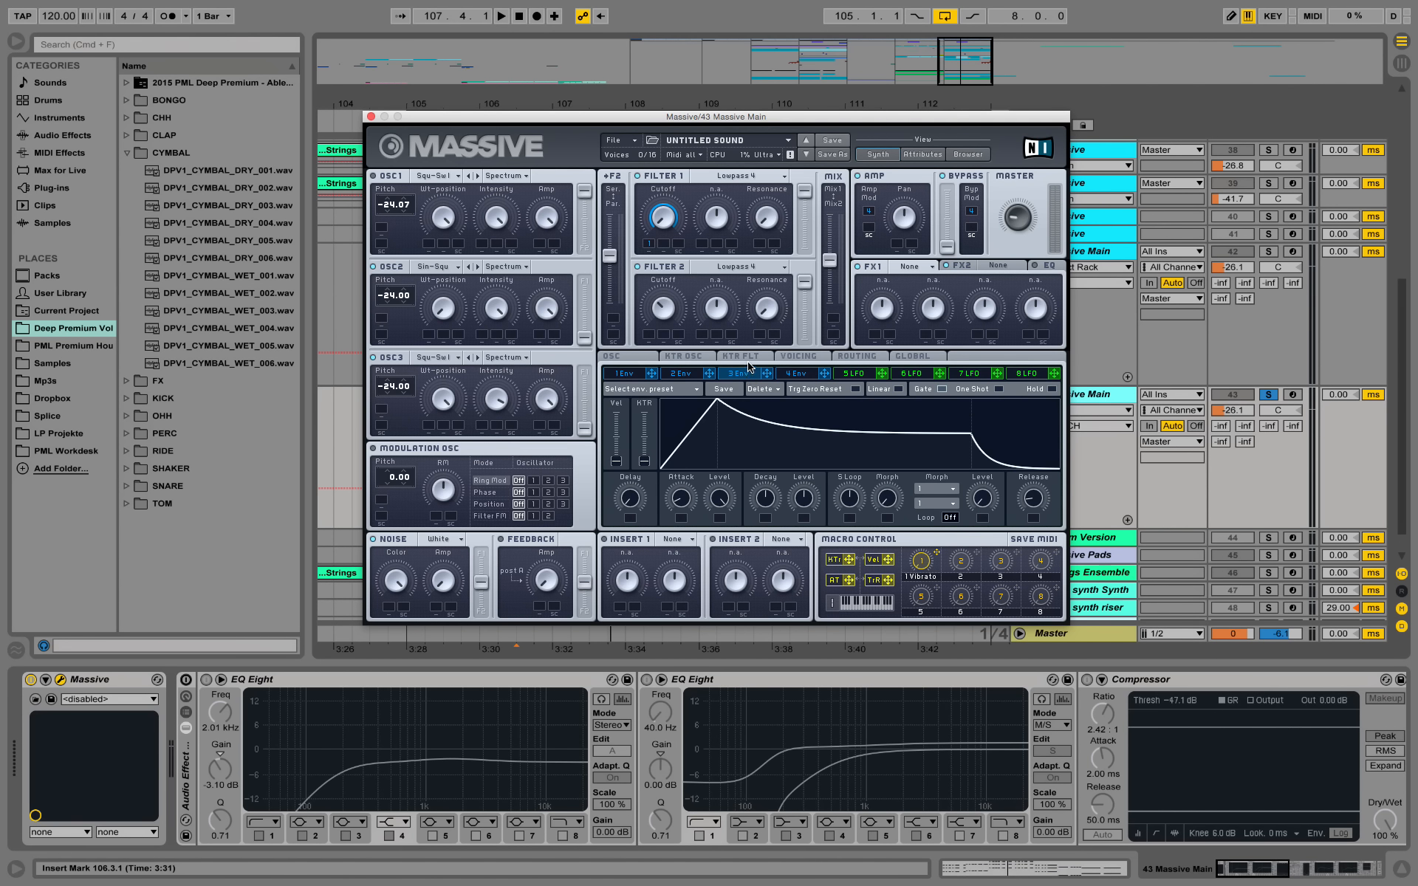
pyautogui.moveTo(750, 362); pyautogui.dragTo(663, 342)
pyautogui.press('space')
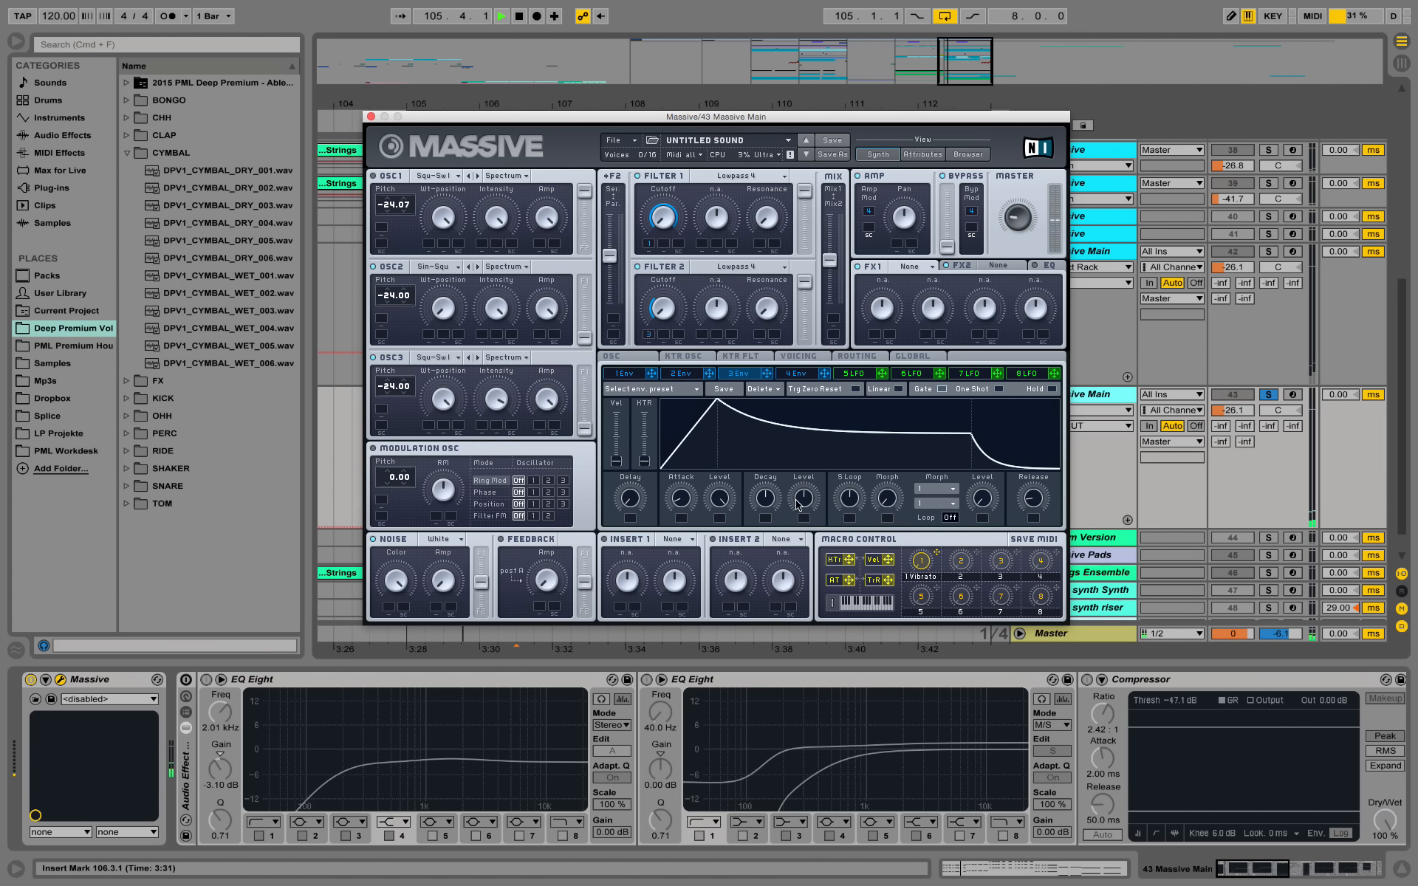
# Shape Envelope 3 with a full sustained level and a longer release while auditioning the lead.
pyautogui.moveTo(770, 504); pyautogui.dragTo(822, 431)
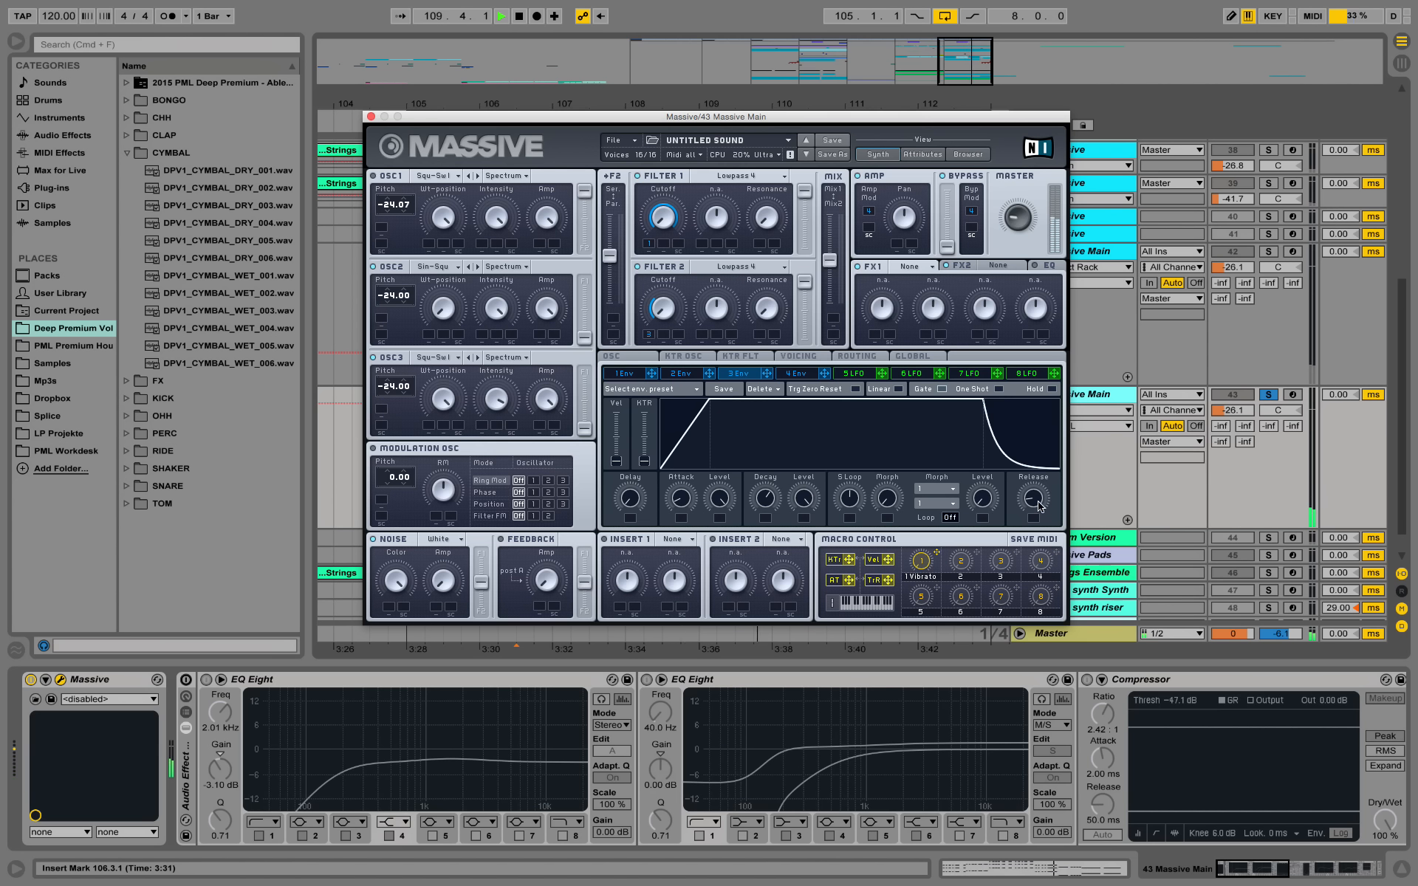
pyautogui.press('space')
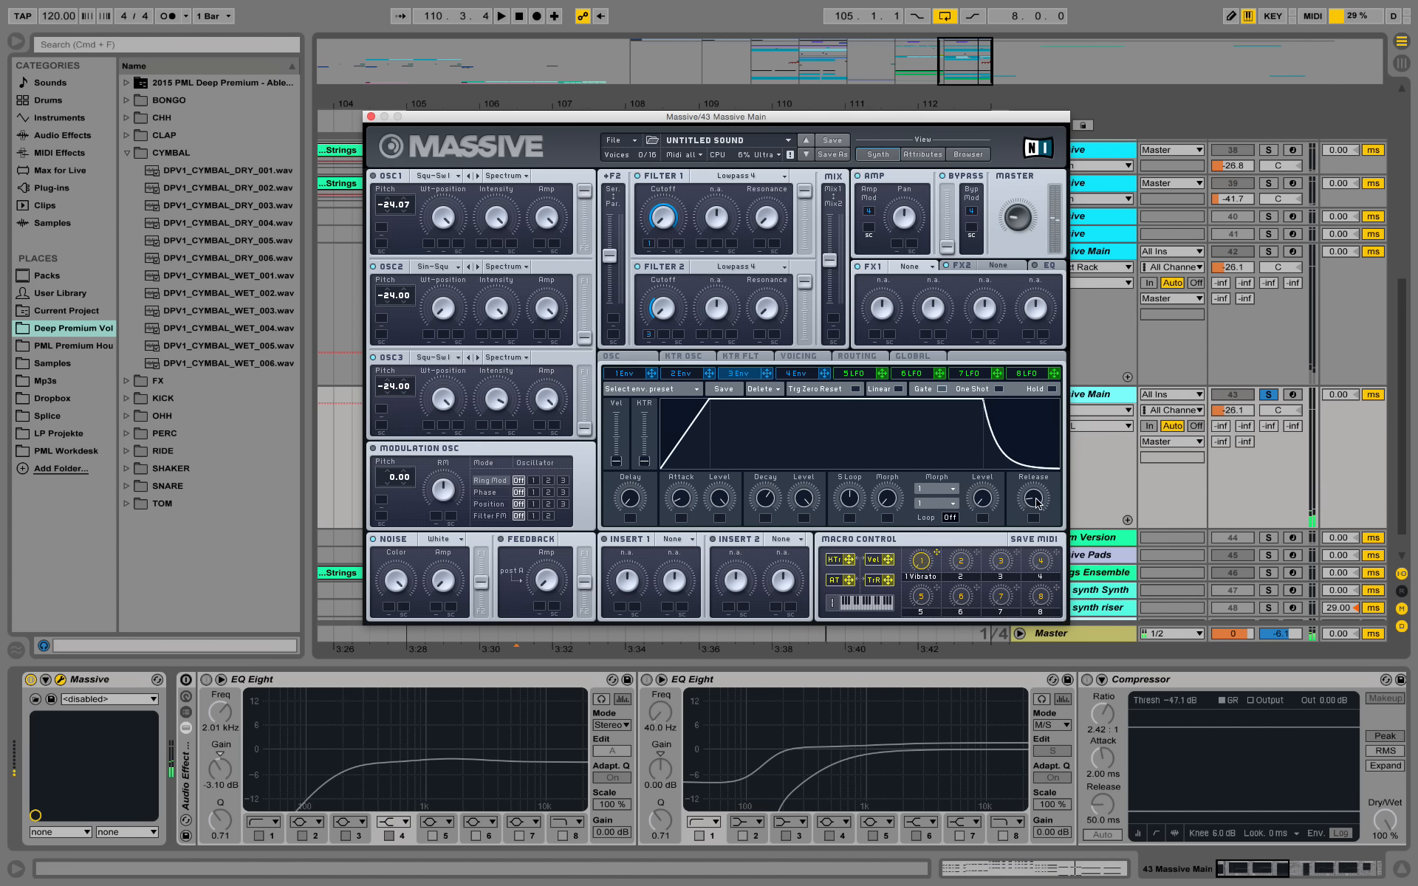
pyautogui.moveTo(1037, 505)
pyautogui.mouseDown()
pyautogui.moveTo(1046, 452)
pyautogui.moveTo(1037, 495)
pyautogui.mouseUp()
pyautogui.press('space')
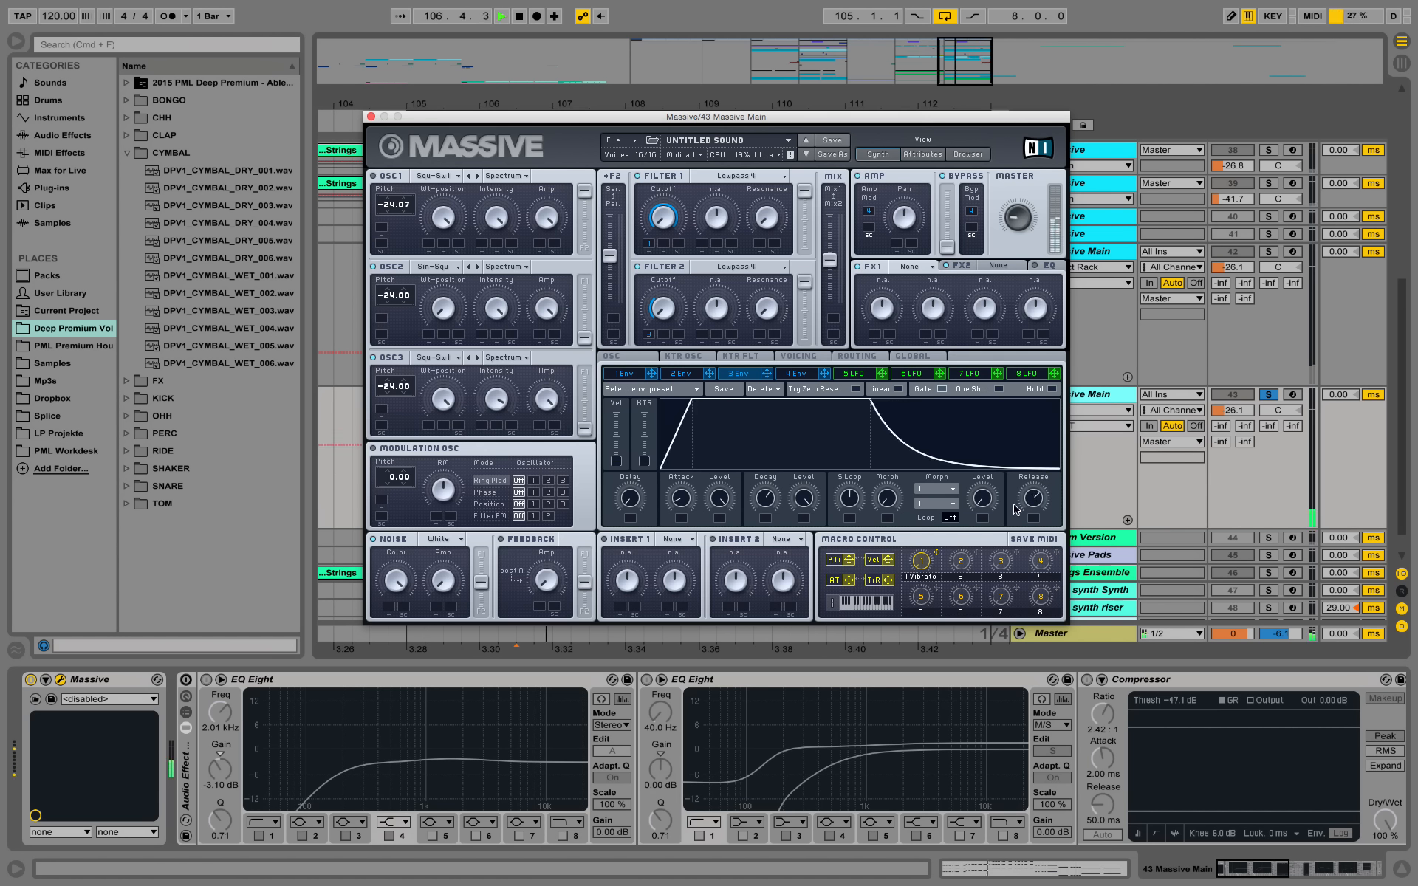
pyautogui.press('space')
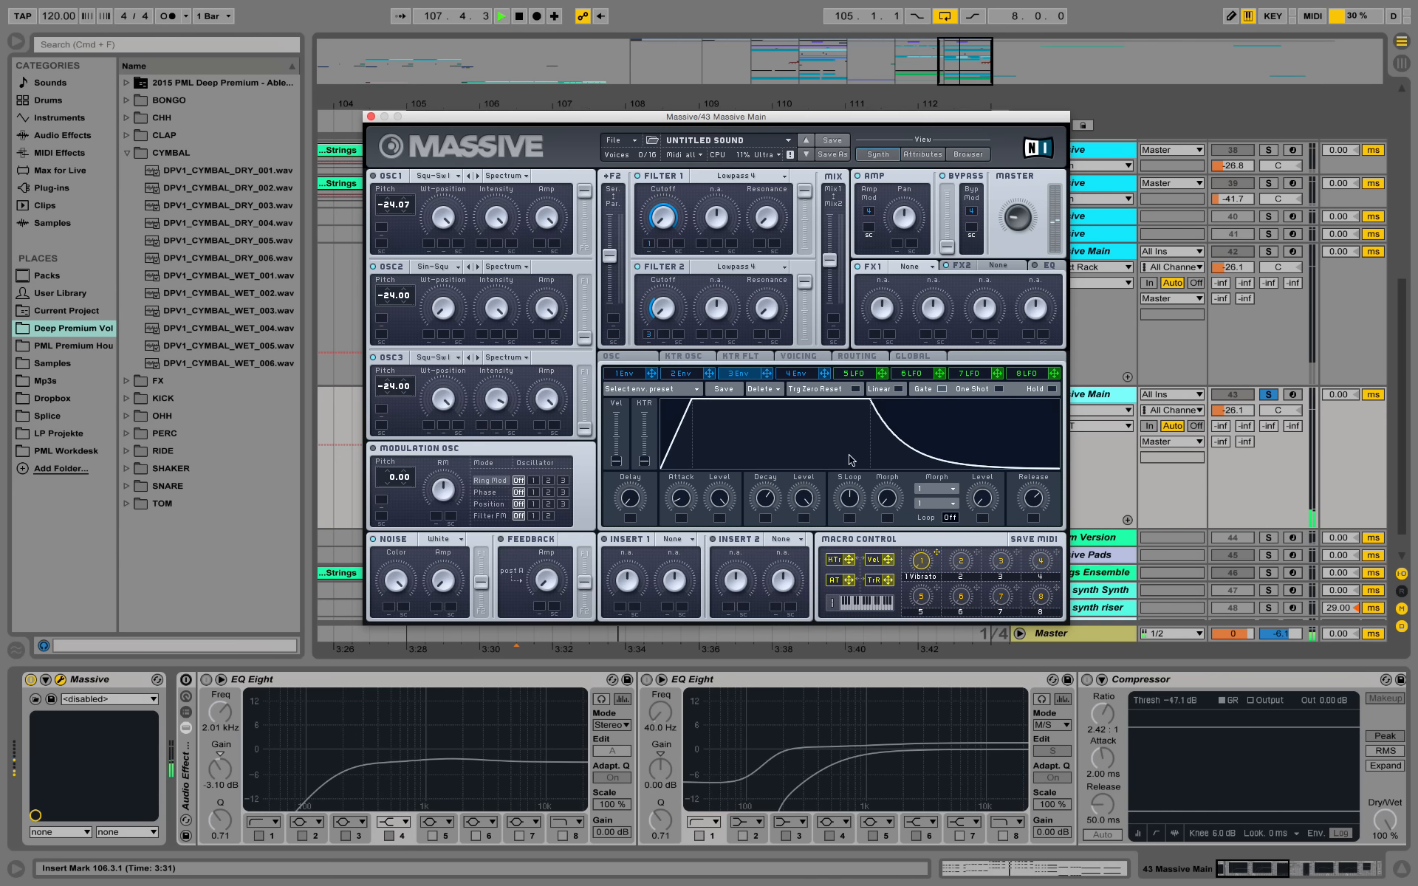
# Shape Envelope 4 with a short attack and a longer release, fine-tuning the attack during playback.
pyautogui.click(804, 376)
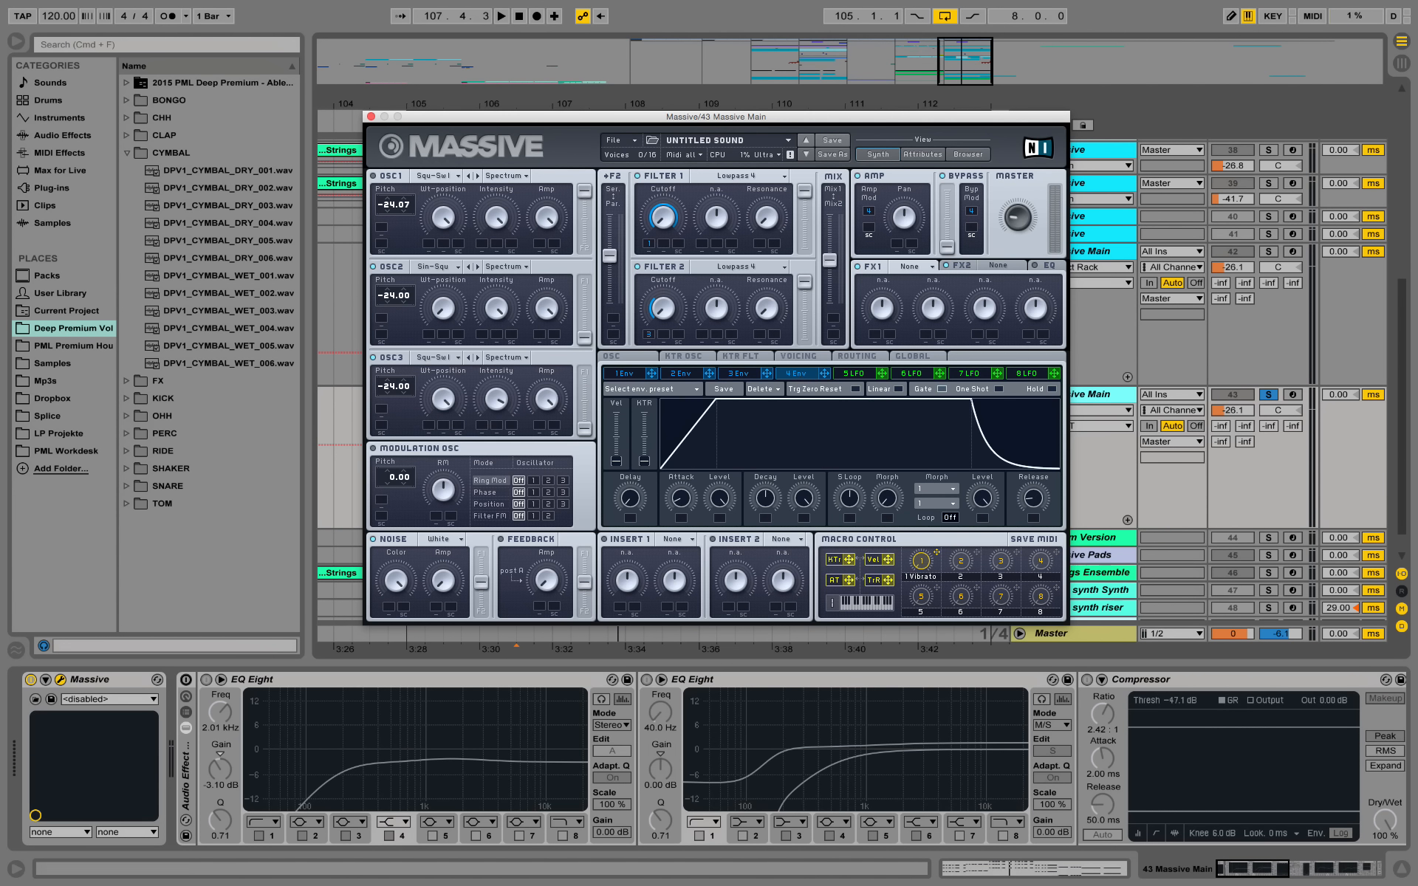
pyautogui.moveTo(685, 496); pyautogui.dragTo(694, 511)
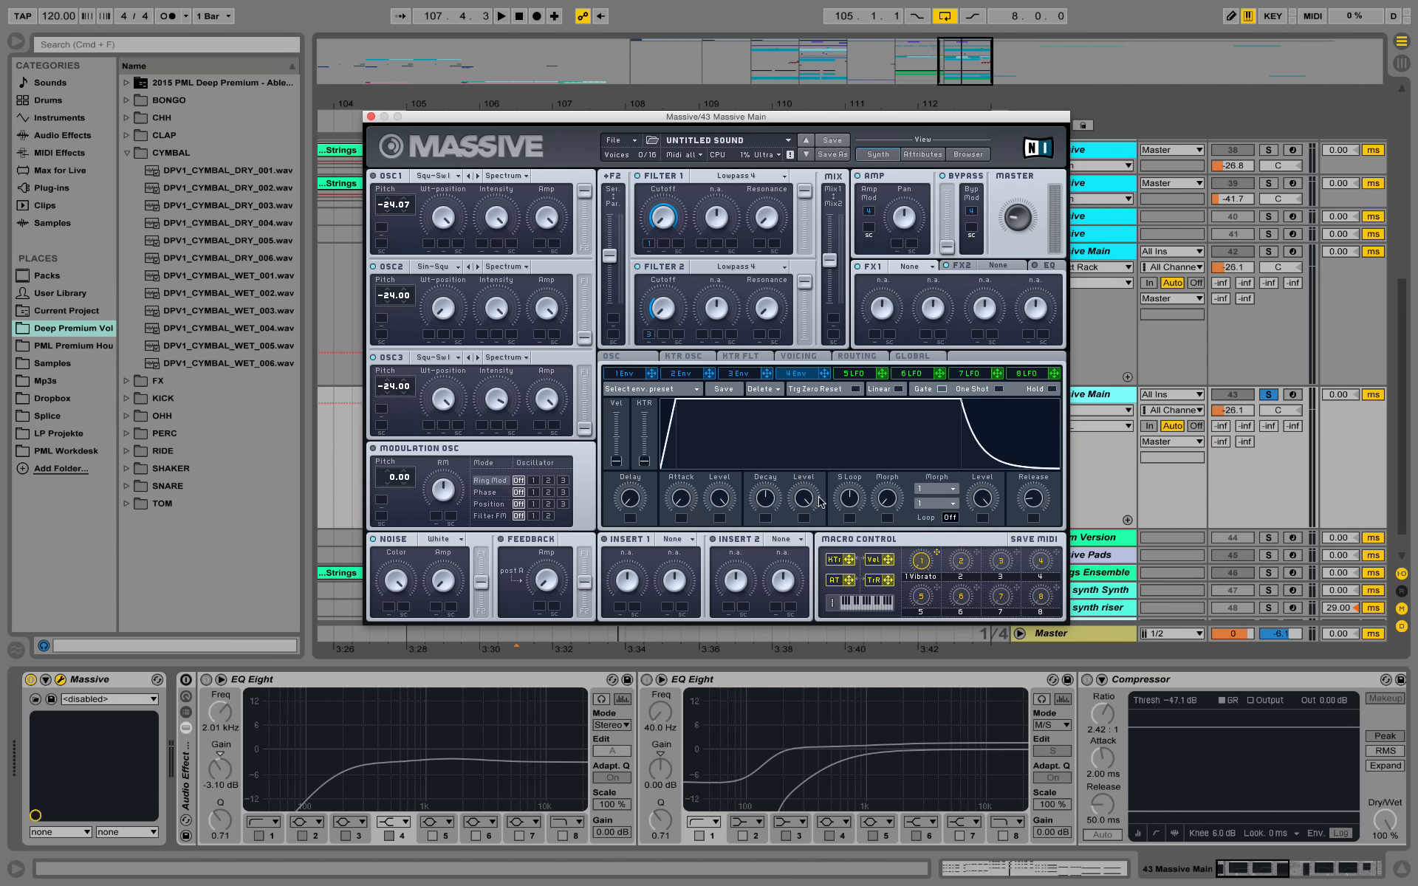
pyautogui.moveTo(1032, 506); pyautogui.dragTo(1037, 483)
pyautogui.press('space')
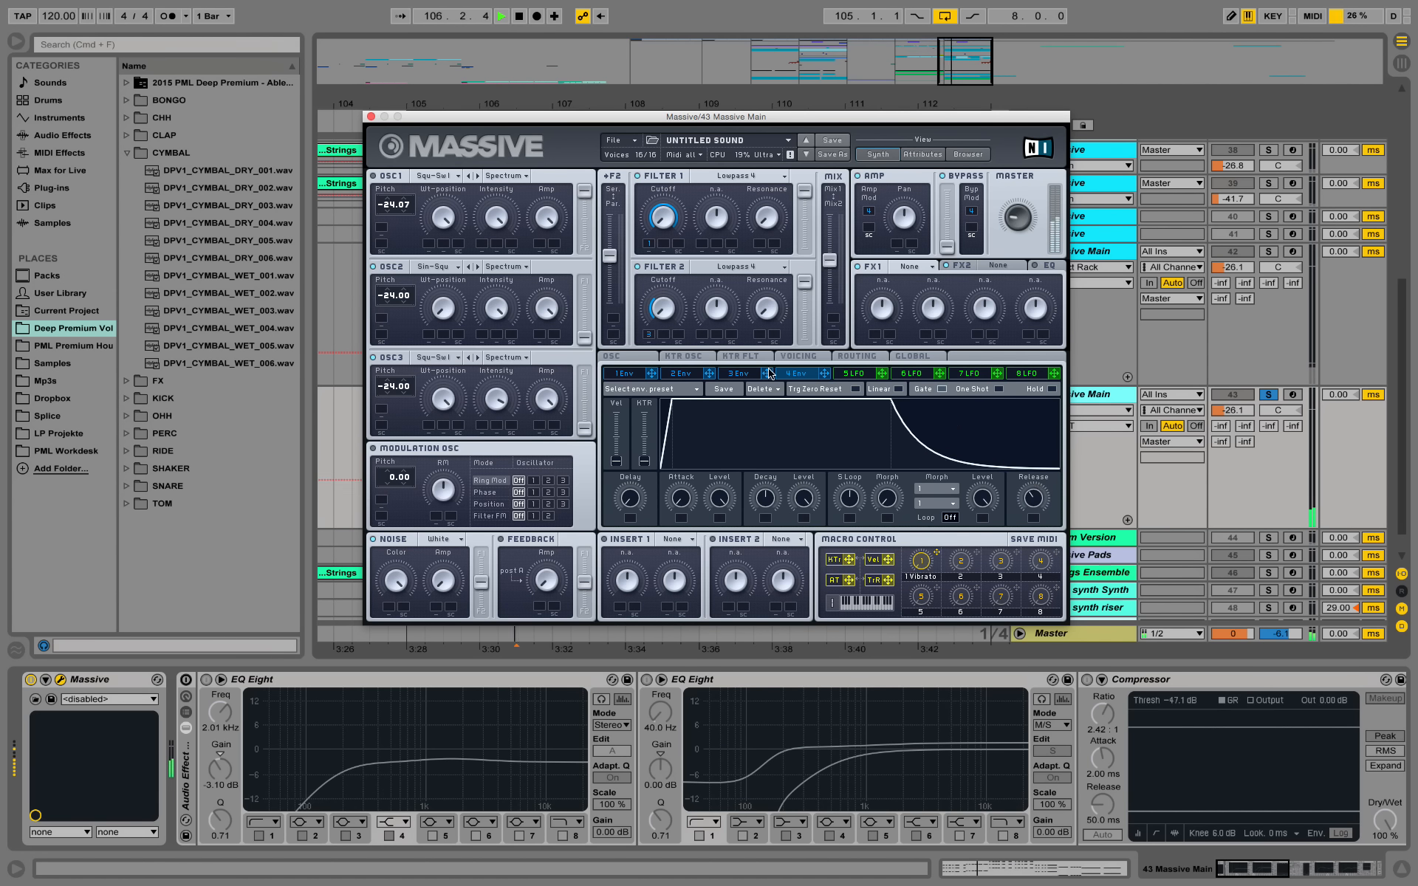
pyautogui.moveTo(680, 500); pyautogui.dragTo(683, 488)
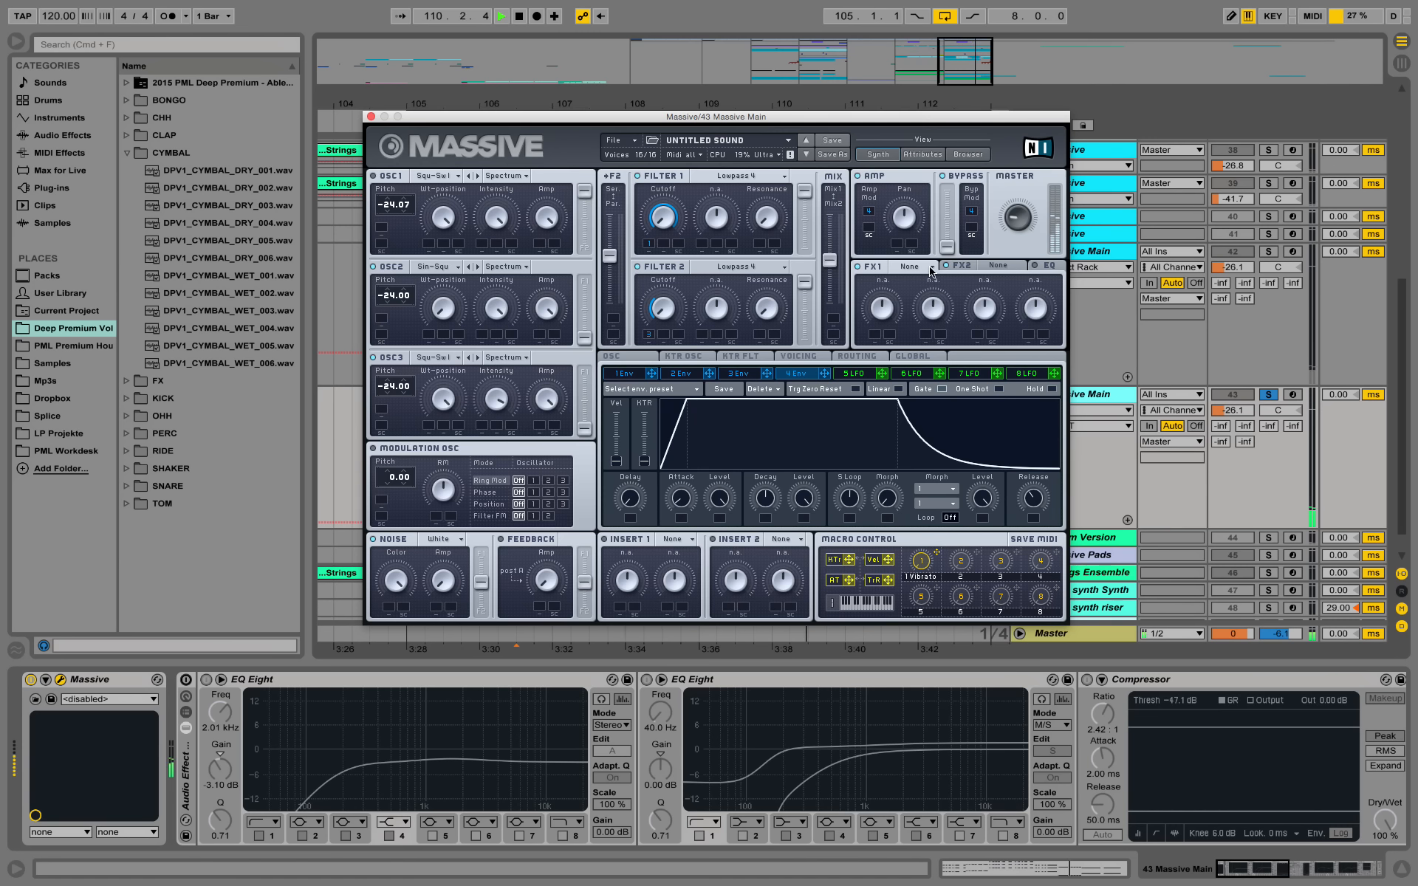
pyautogui.moveTo(875, 116); pyautogui.dragTo(875, 116)
pyautogui.press('space')
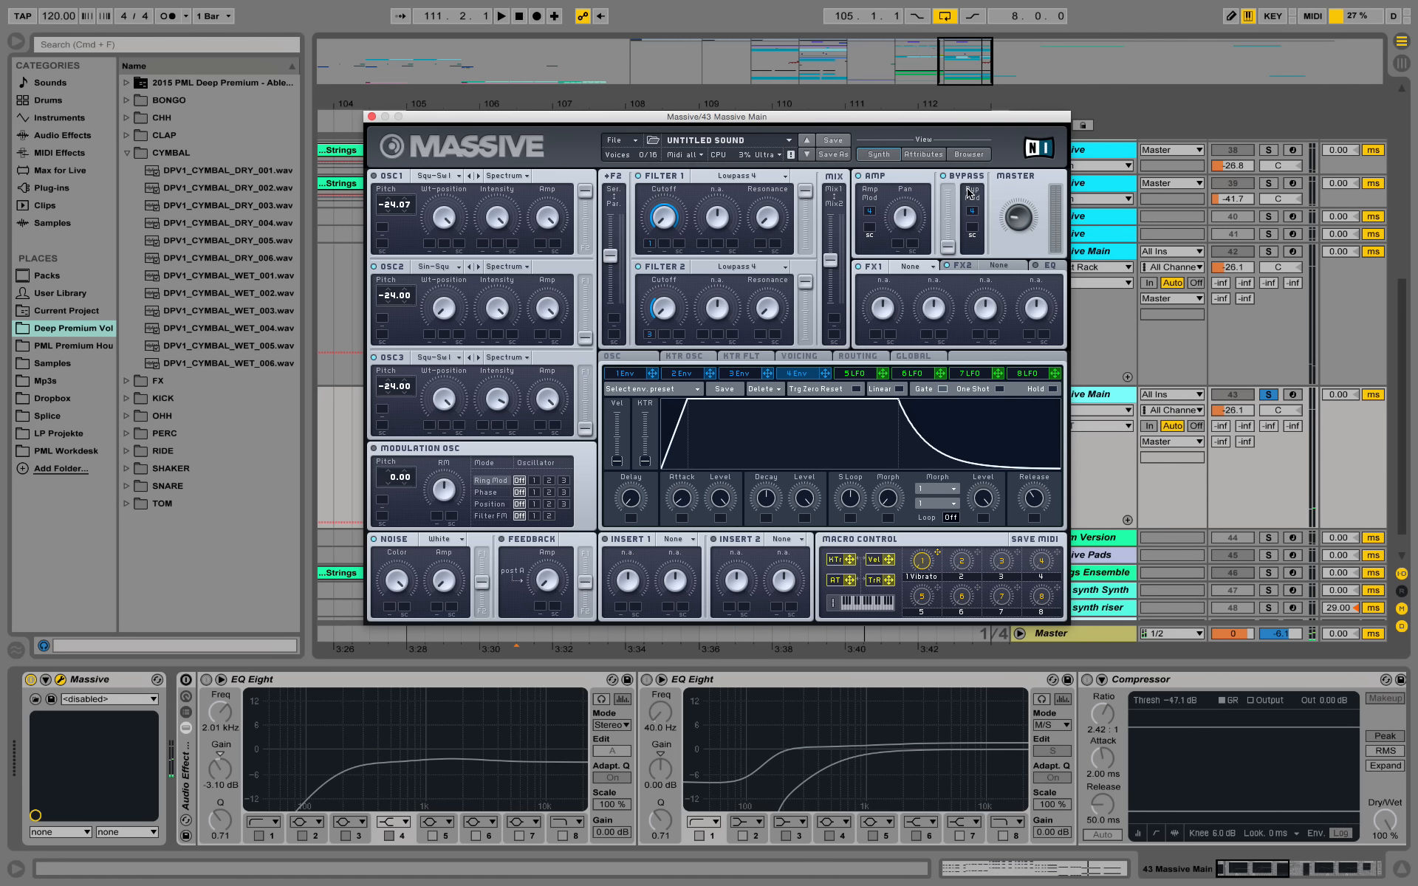
# Load Reverb in the FX1 slot, lower its dry/wet and size, and audition the lead.
pyautogui.click(927, 266)
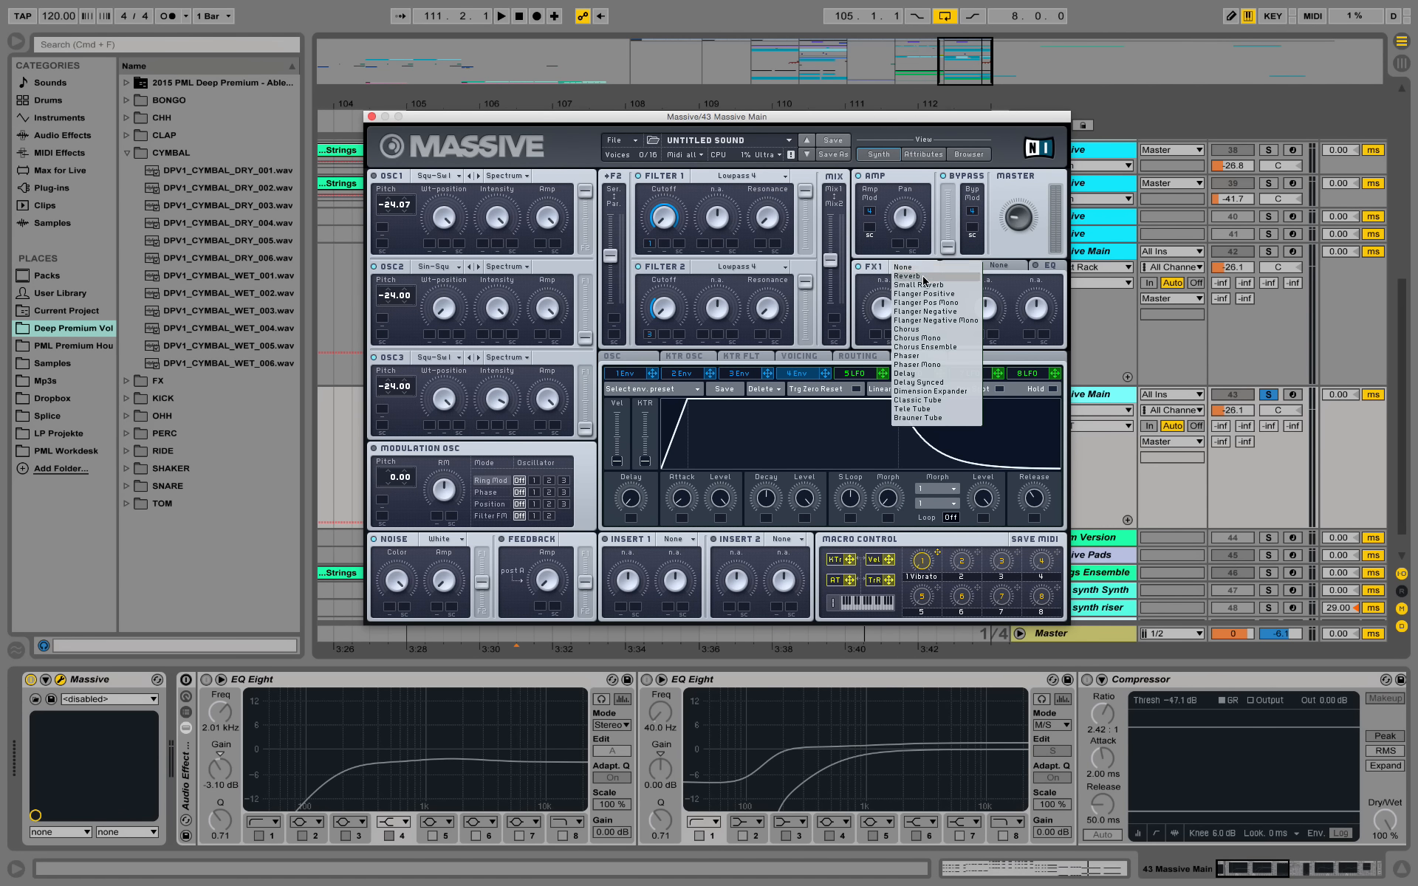
pyautogui.click(923, 276)
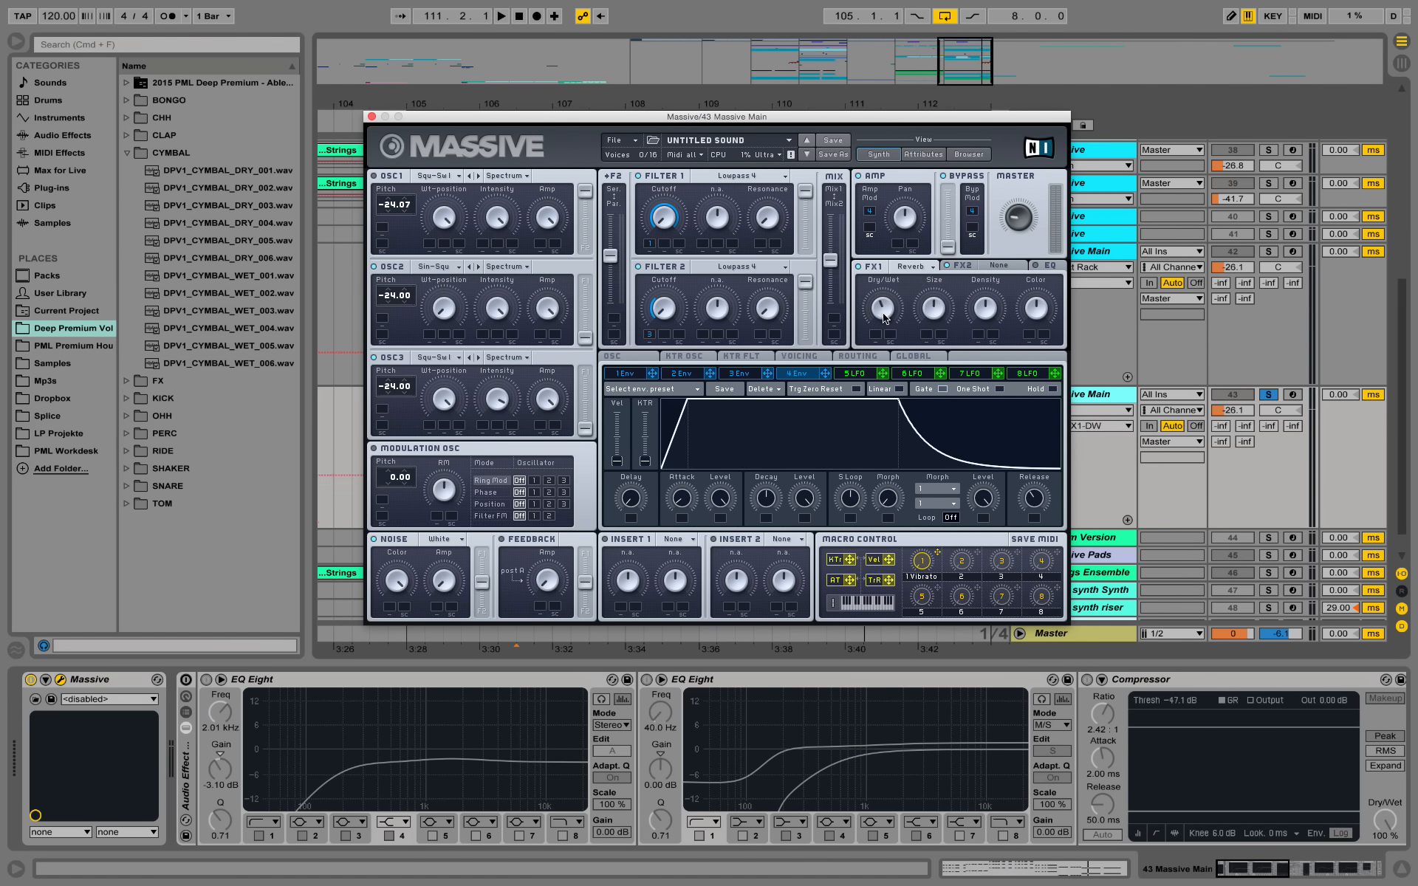
pyautogui.moveTo(942, 311); pyautogui.dragTo(944, 333)
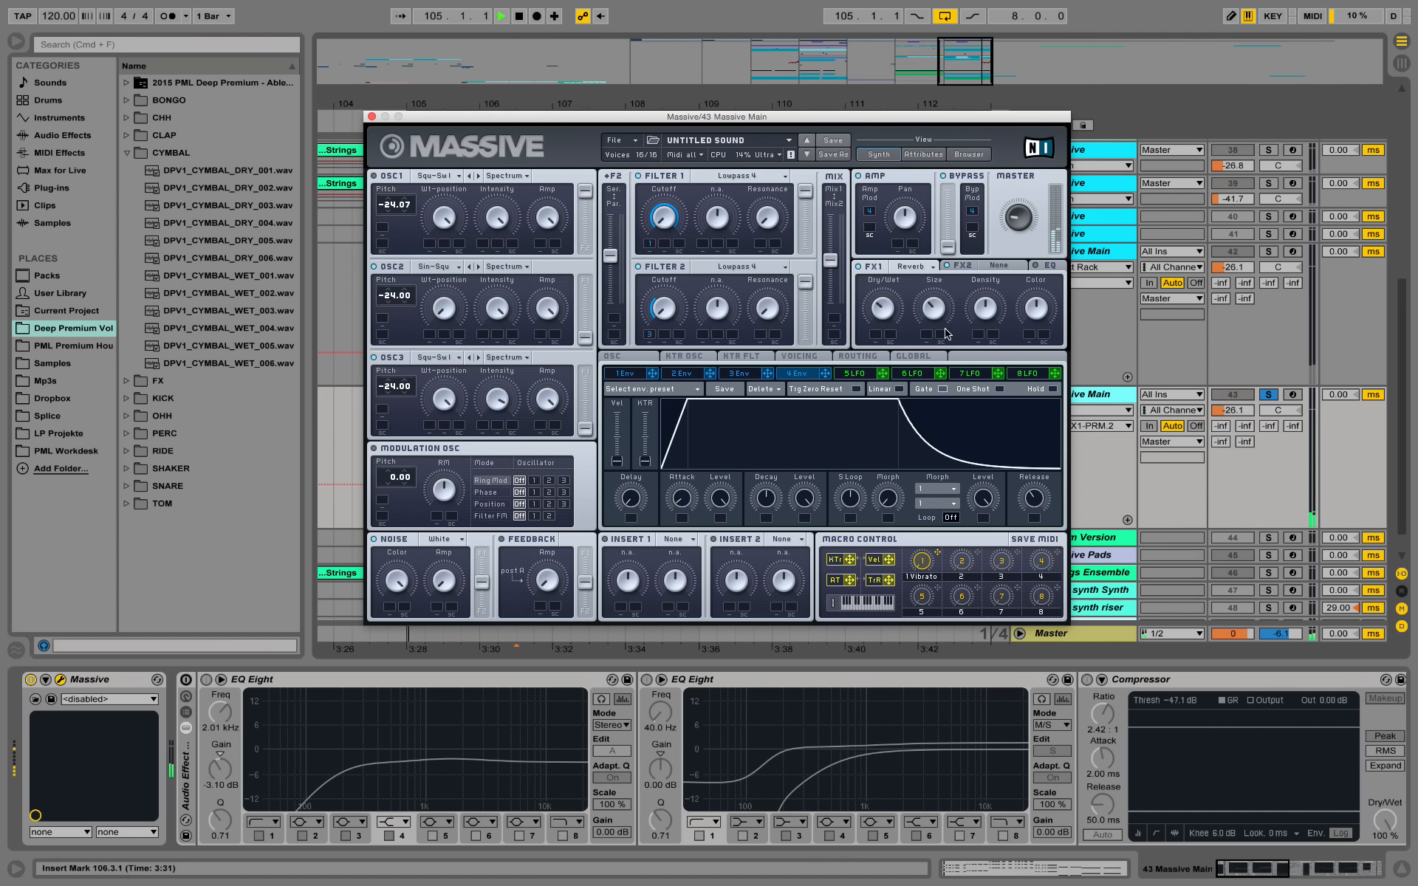
pyautogui.press('space')
pyautogui.press('space')
# Load Chorus in the FX2 slot and start playback.
pyautogui.click(1018, 267)
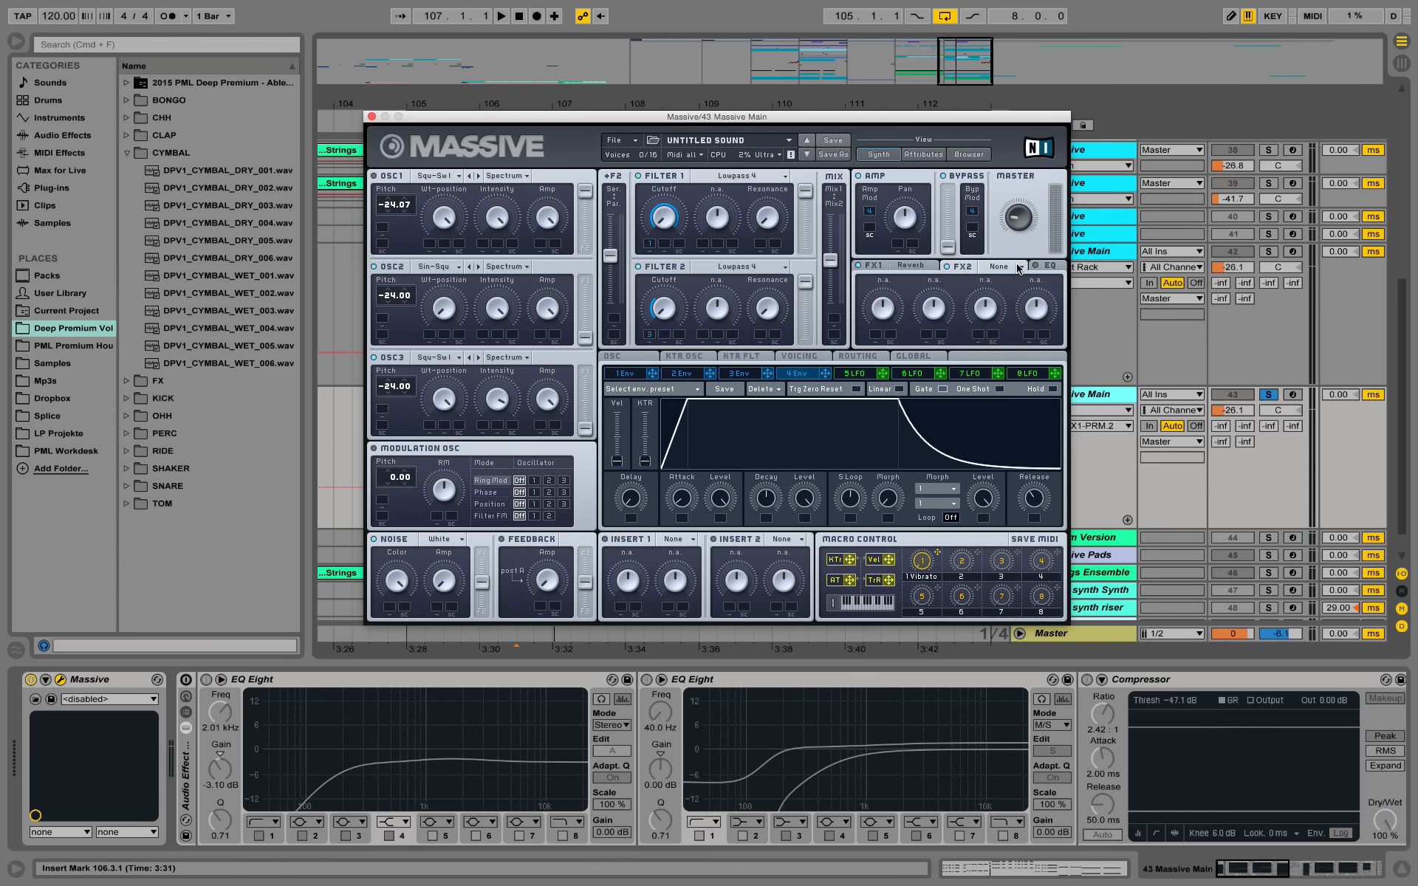
pyautogui.click(1017, 269)
pyautogui.click(1015, 333)
pyautogui.press('space')
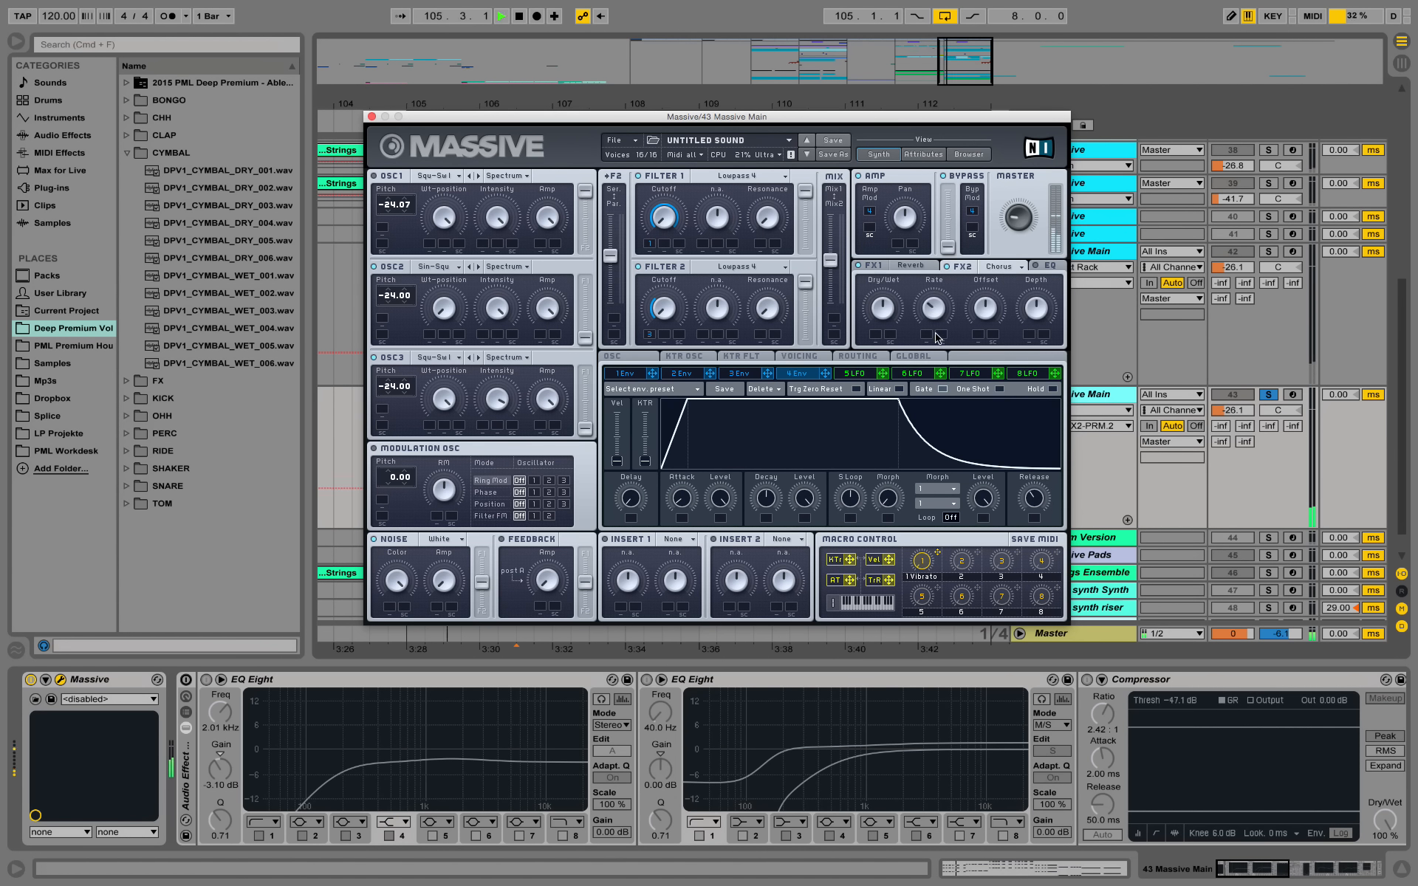
# Lower the chorus dry/wet amount and adjust the synth's master volume while auditioning.
pyautogui.moveTo(884, 309); pyautogui.dragTo(894, 333)
pyautogui.click(1016, 207)
pyautogui.press('space')
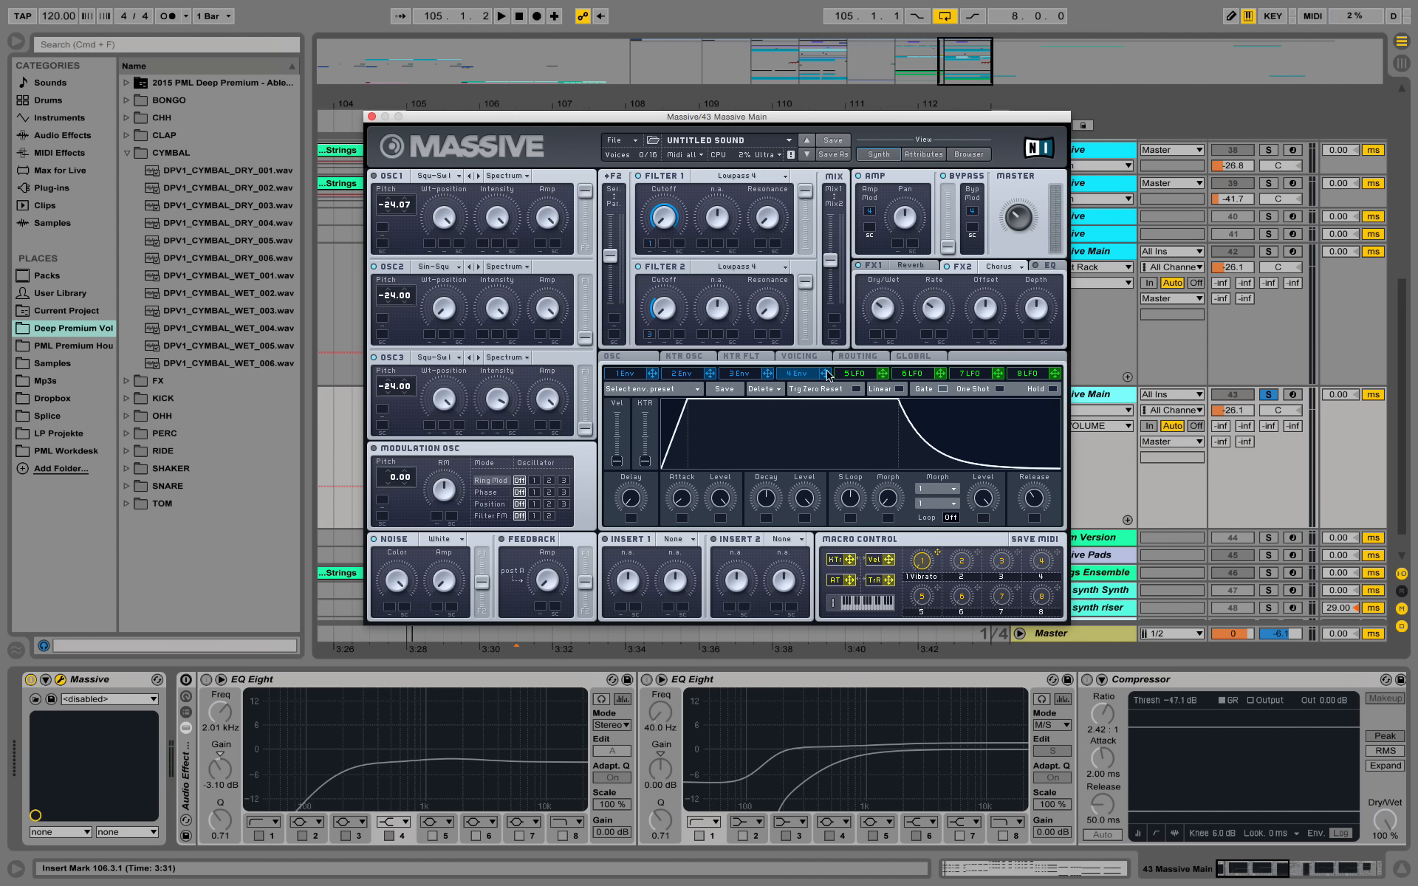
# Try a slightly longer attack on Envelope 4 during playback and restore the short attack.
pyautogui.moveTo(687, 505); pyautogui.dragTo(684, 499)
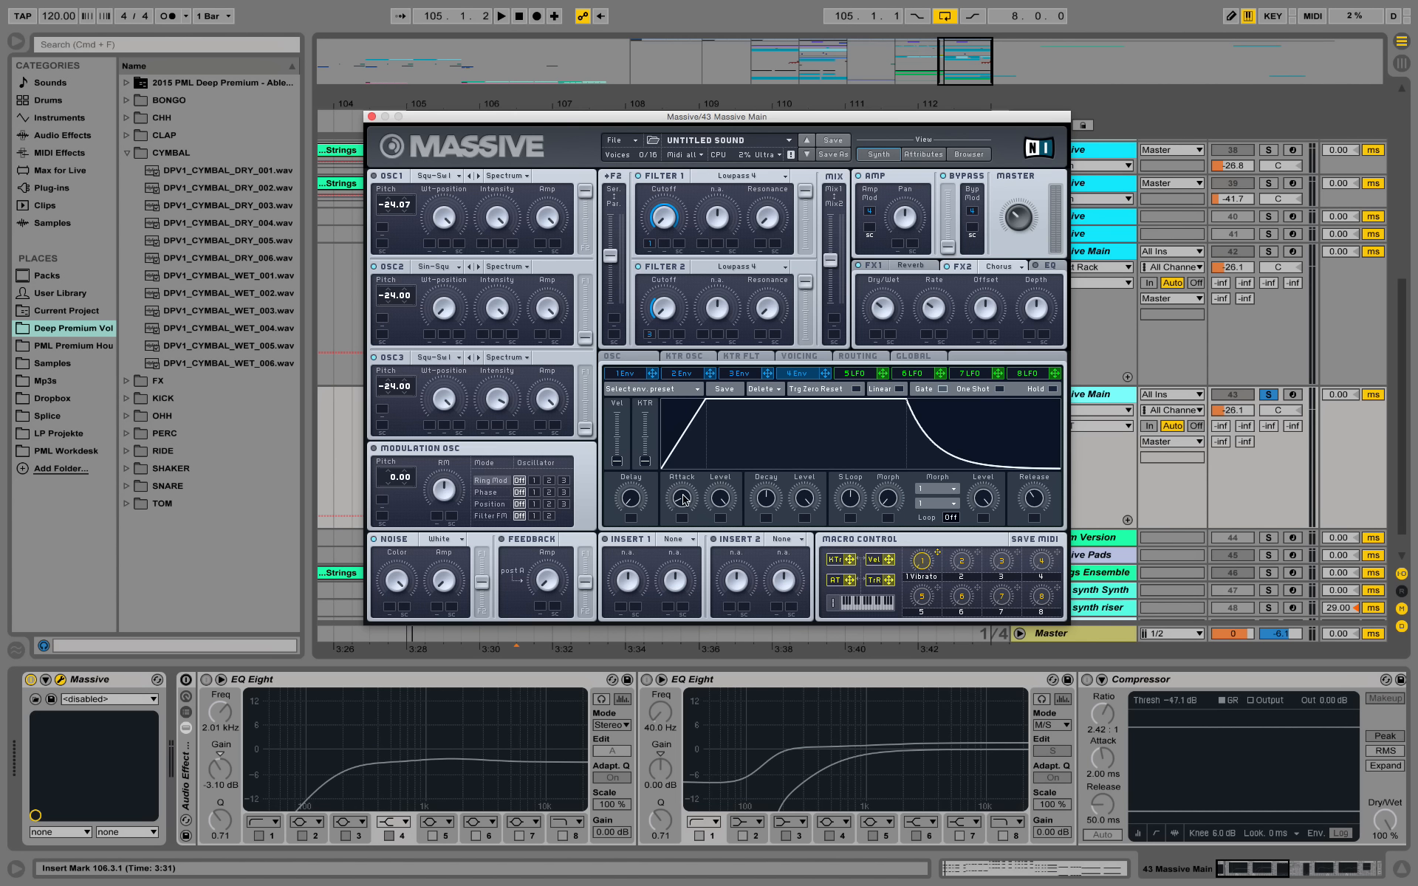
pyautogui.press('space')
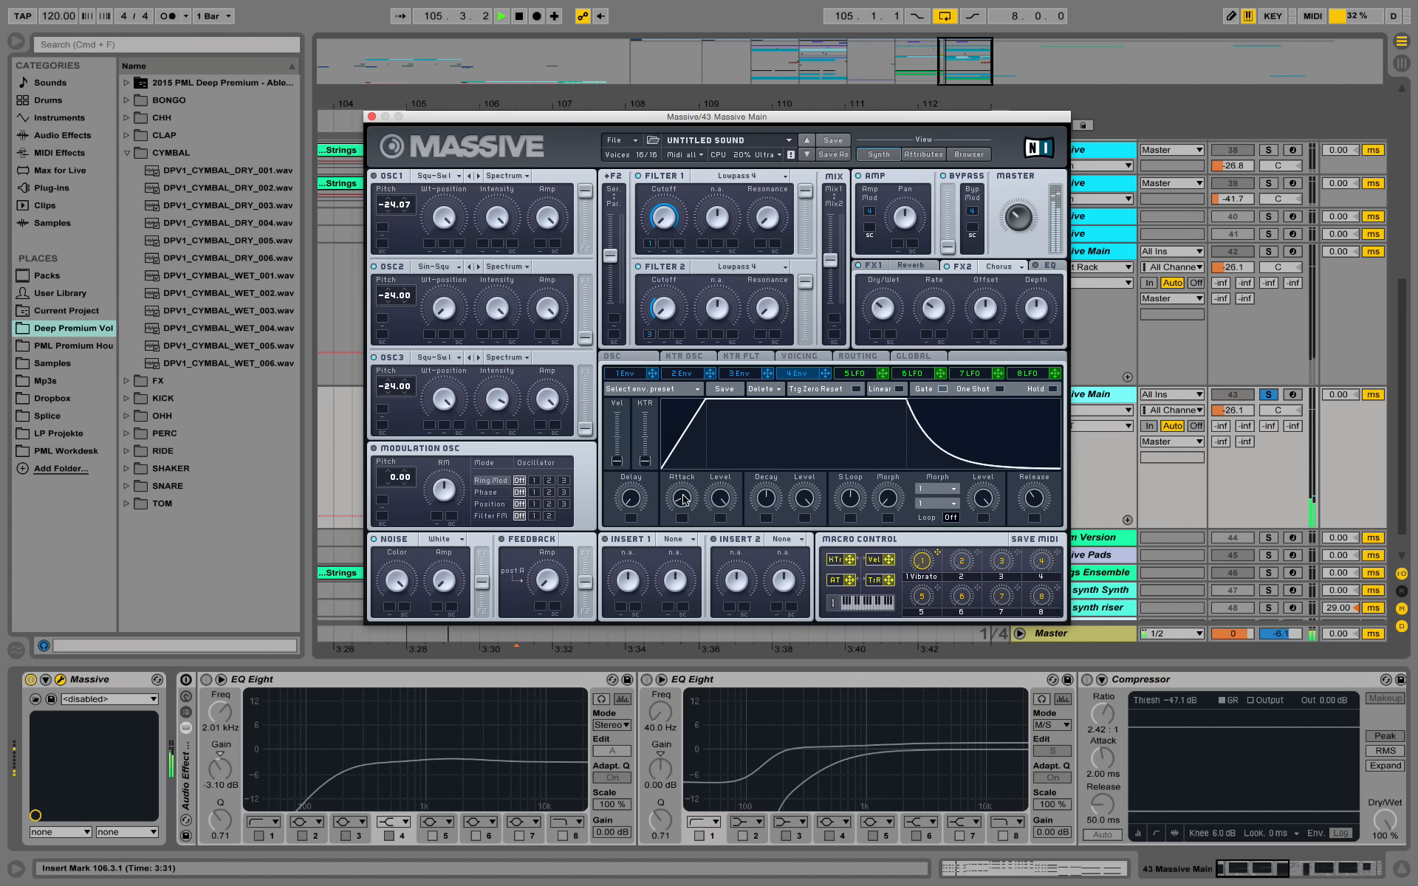
pyautogui.moveTo(684, 499); pyautogui.dragTo(687, 499)
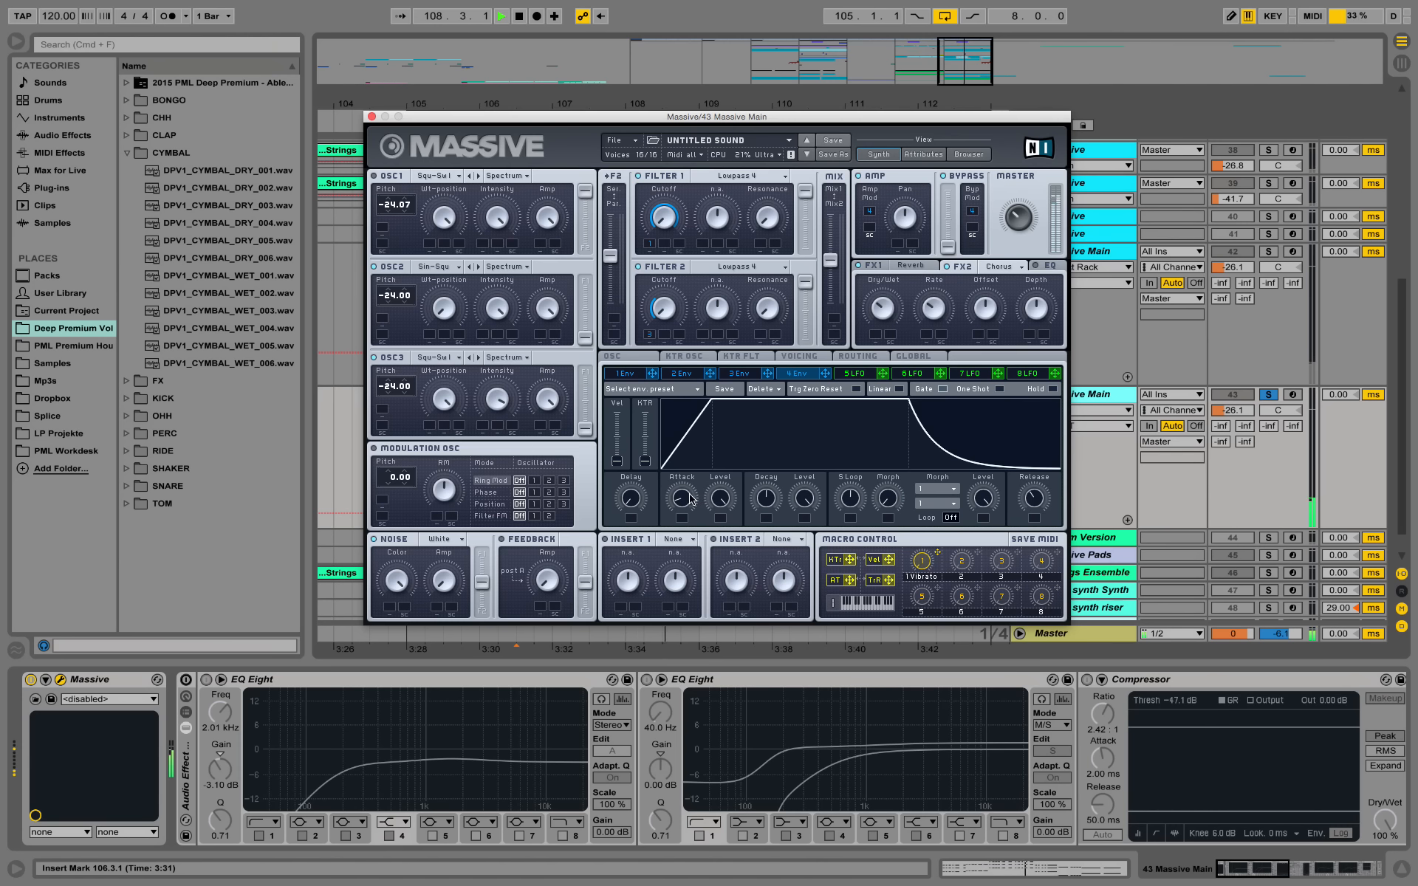
pyautogui.press('space')
pyautogui.moveTo(690, 500); pyautogui.dragTo(688, 507)
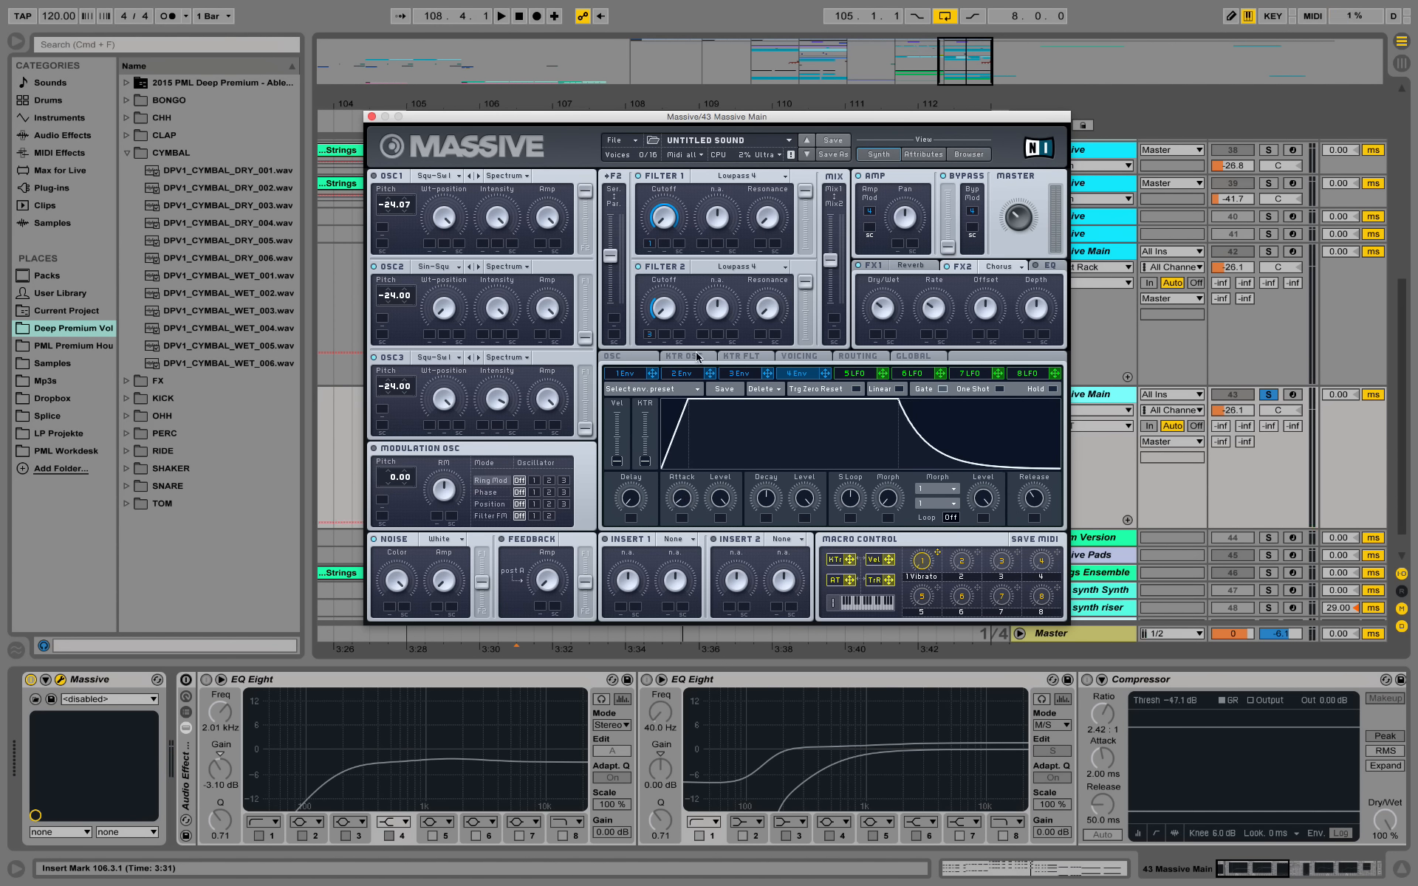
# Assign Envelope 2 to the amp level of oscillators 1, 2 and 3.
pyautogui.click(684, 375)
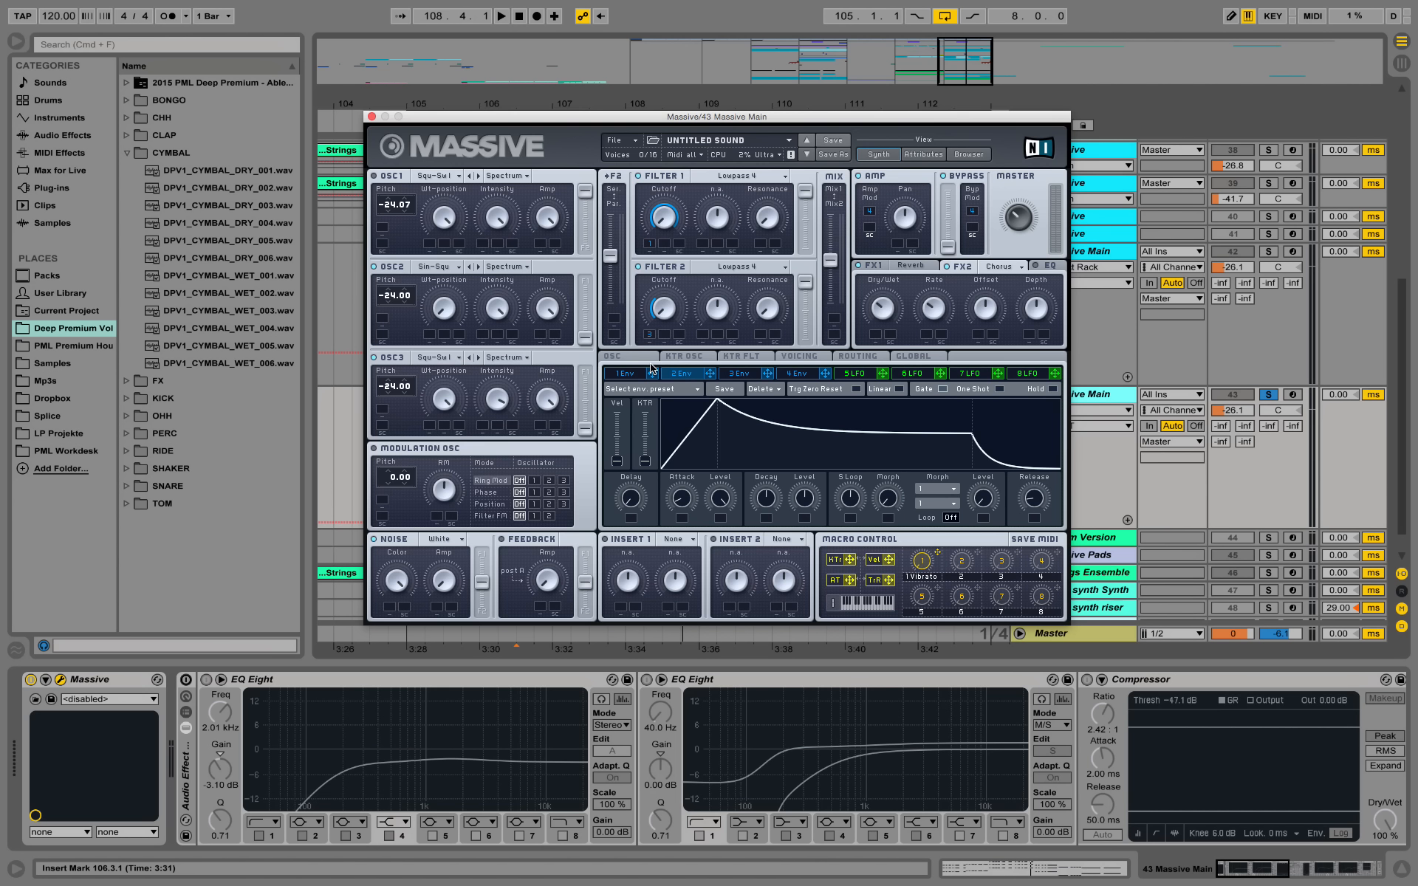
pyautogui.moveTo(709, 374); pyautogui.dragTo(620, 122)
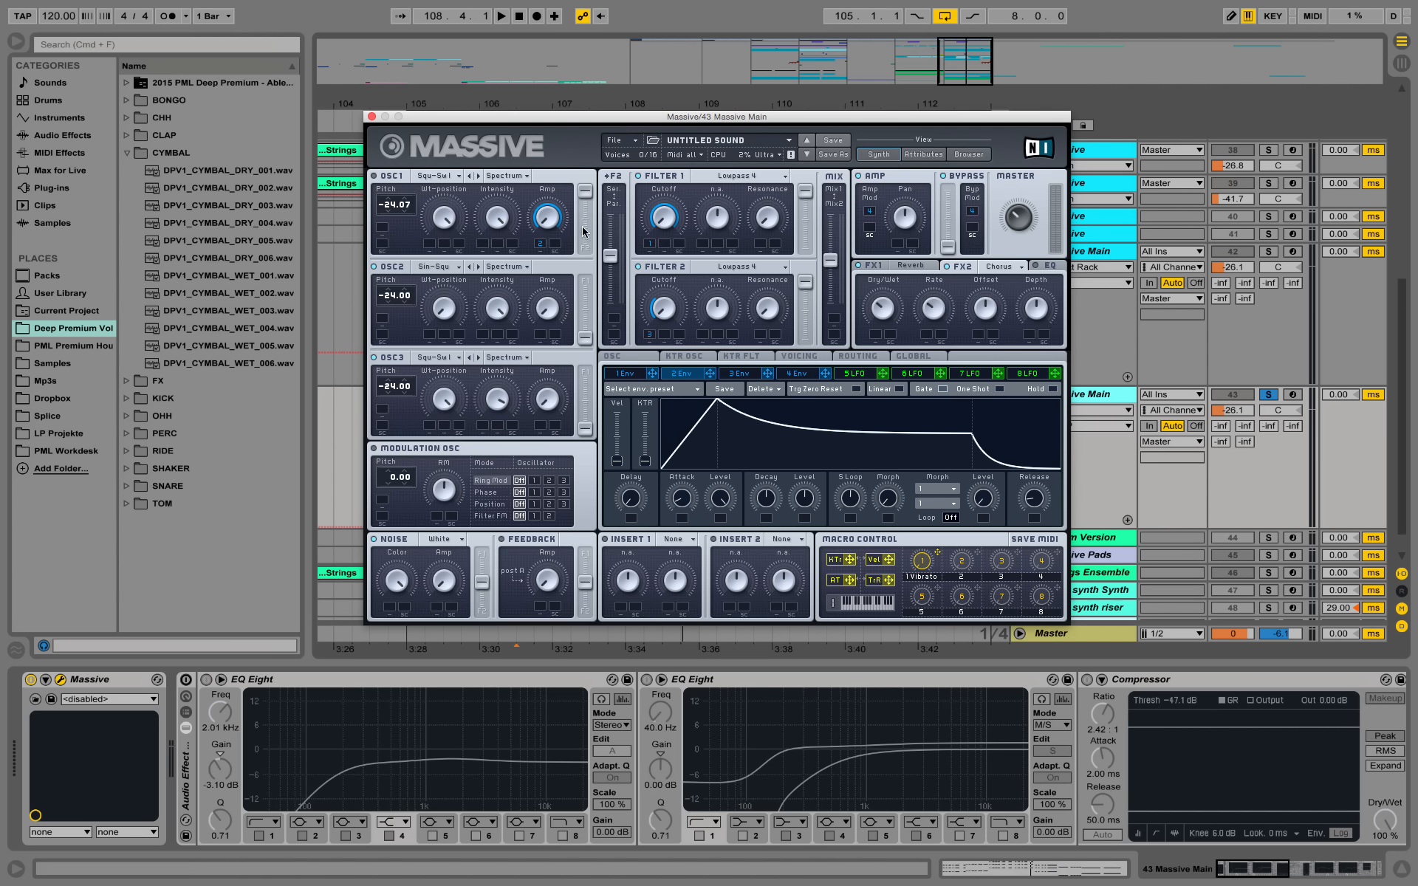
pyautogui.moveTo(711, 378); pyautogui.dragTo(541, 325)
pyautogui.moveTo(683, 379); pyautogui.dragTo(540, 430)
# Shape Envelope 2 with a longer attack and a full decay level, and start playback.
pyautogui.moveTo(805, 500); pyautogui.dragTo(823, 456)
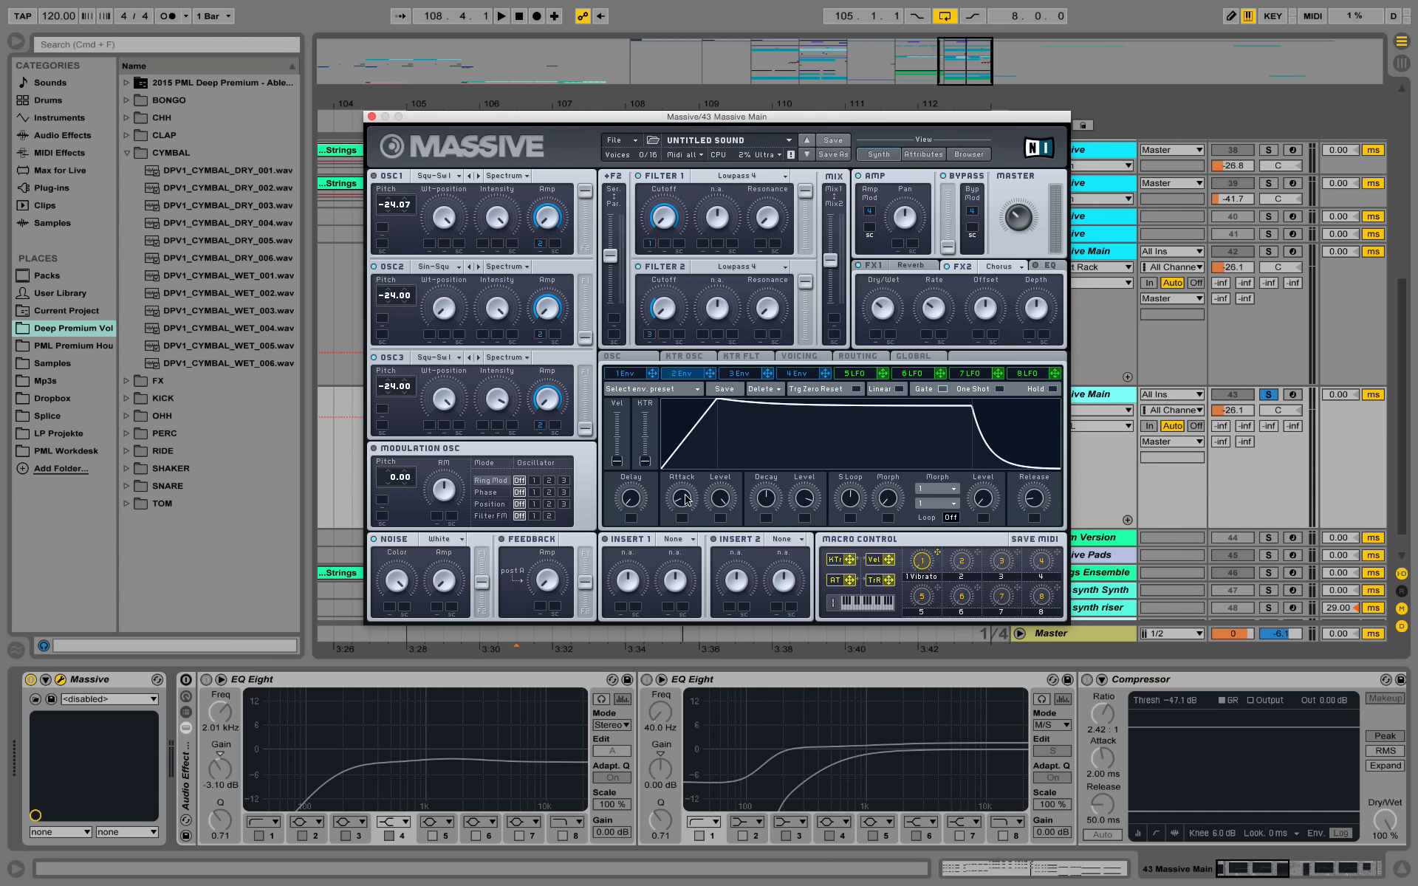
pyautogui.moveTo(686, 499)
pyautogui.mouseDown()
pyautogui.moveTo(728, 515)
pyautogui.moveTo(694, 473)
pyautogui.mouseUp()
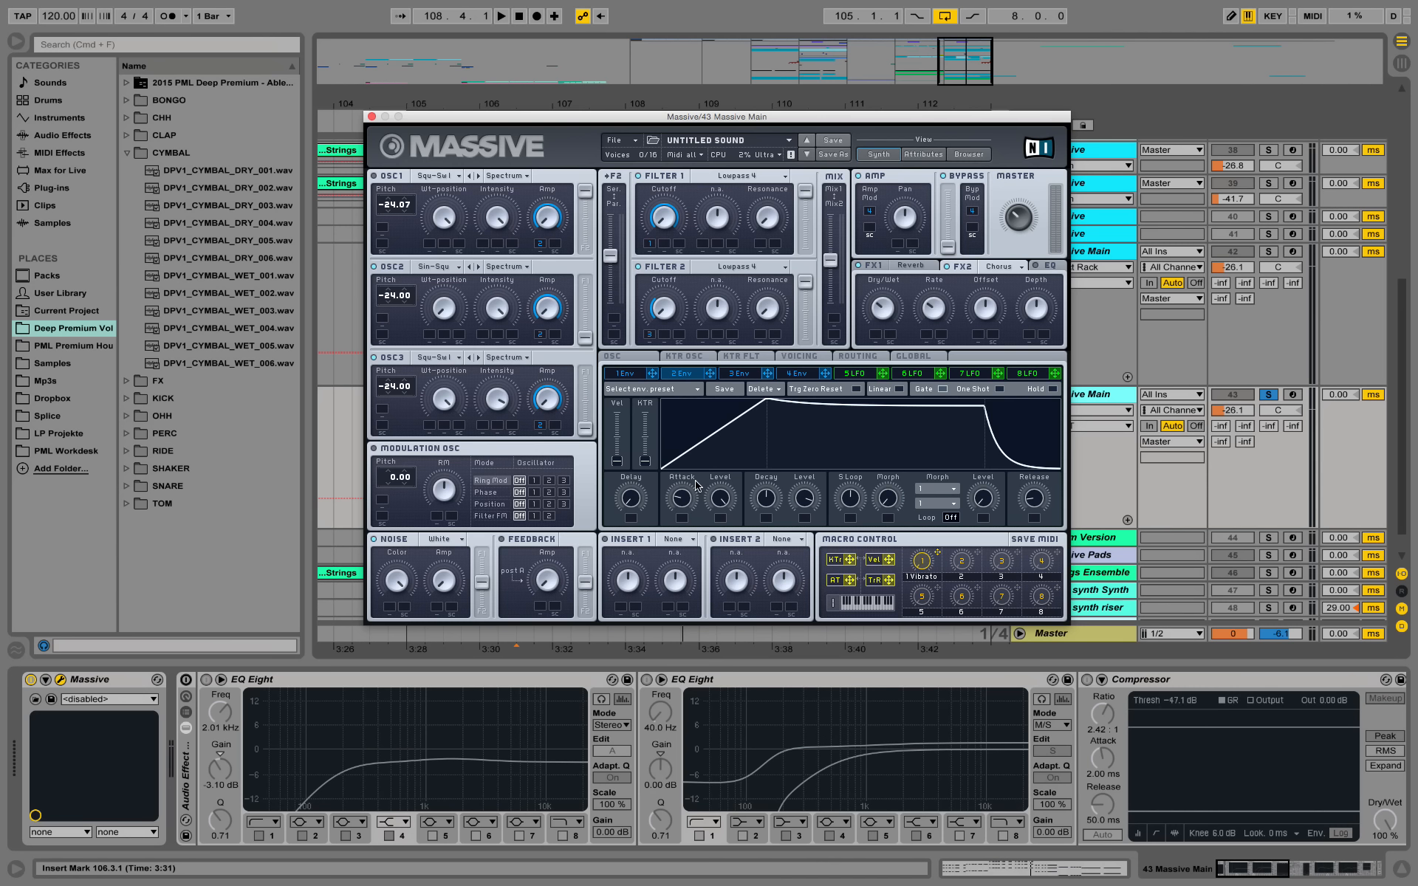
pyautogui.moveTo(754, 502); pyautogui.dragTo(832, 452)
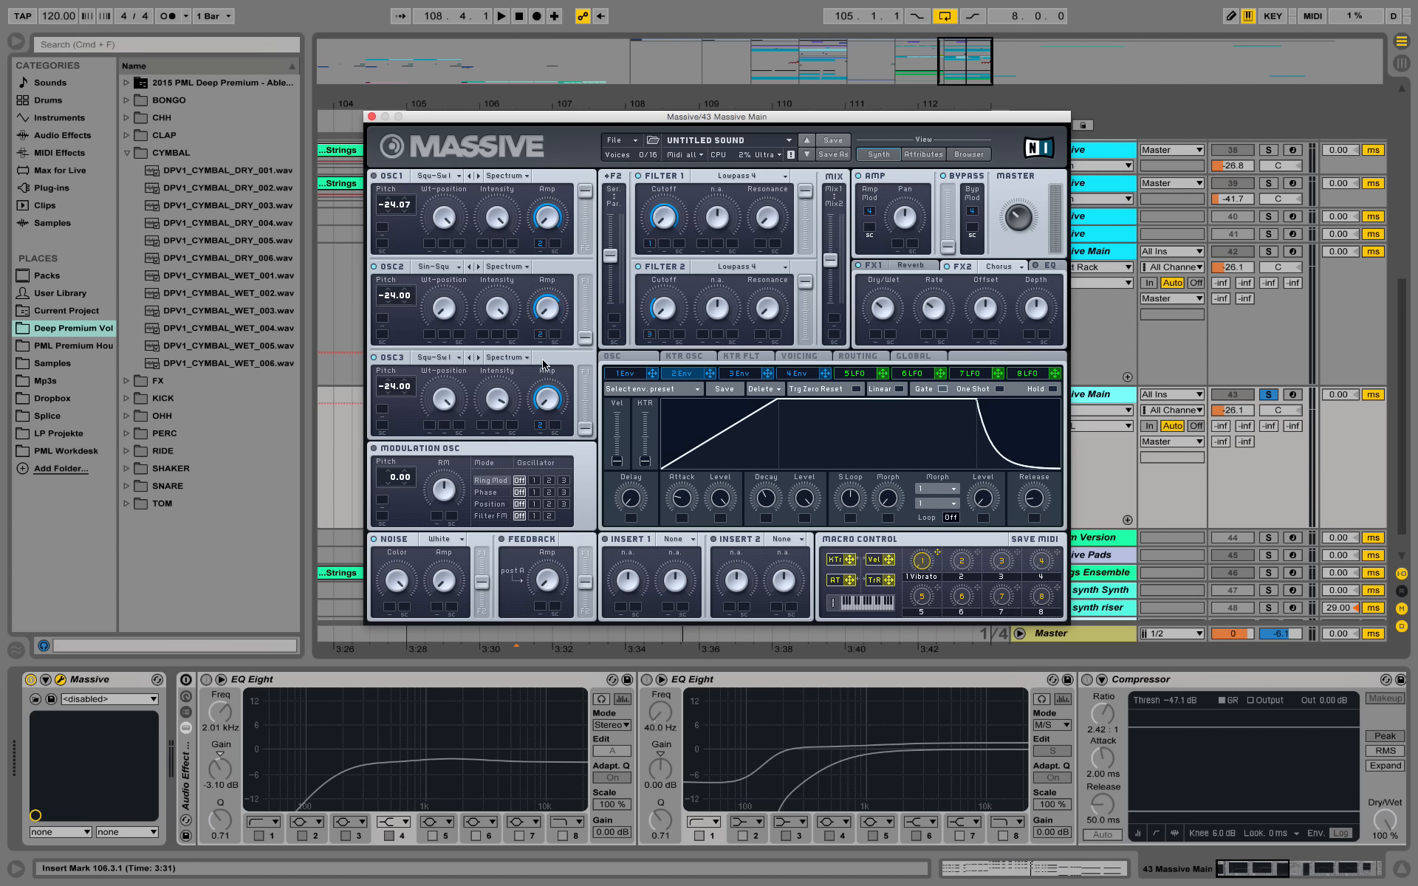
pyautogui.press('space')
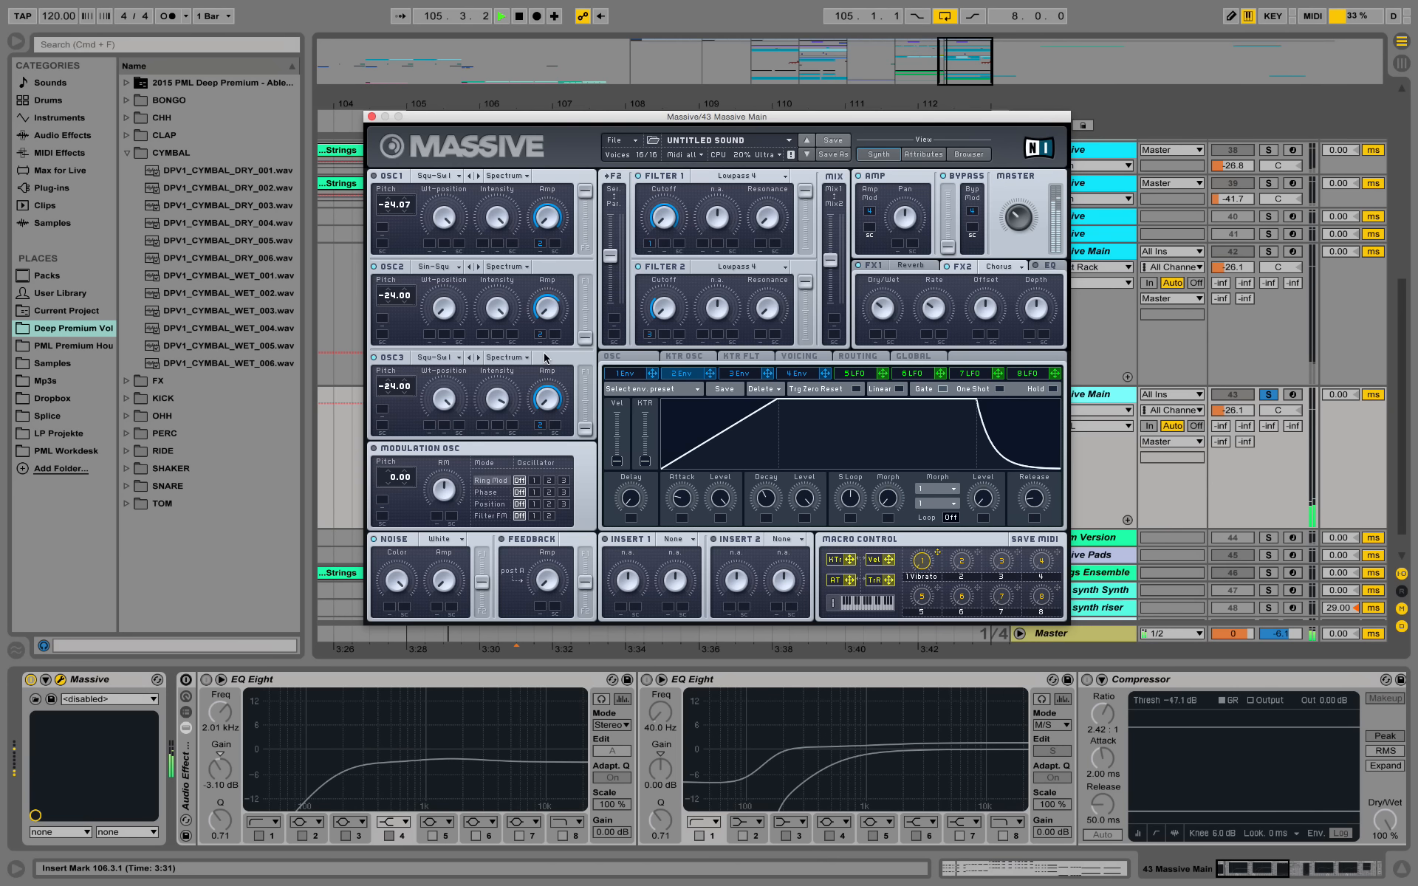
# Shorten Envelope 4's attack slightly and adjust the master volume during playback.
pyautogui.click(795, 375)
pyautogui.moveTo(681, 499); pyautogui.dragTo(680, 499)
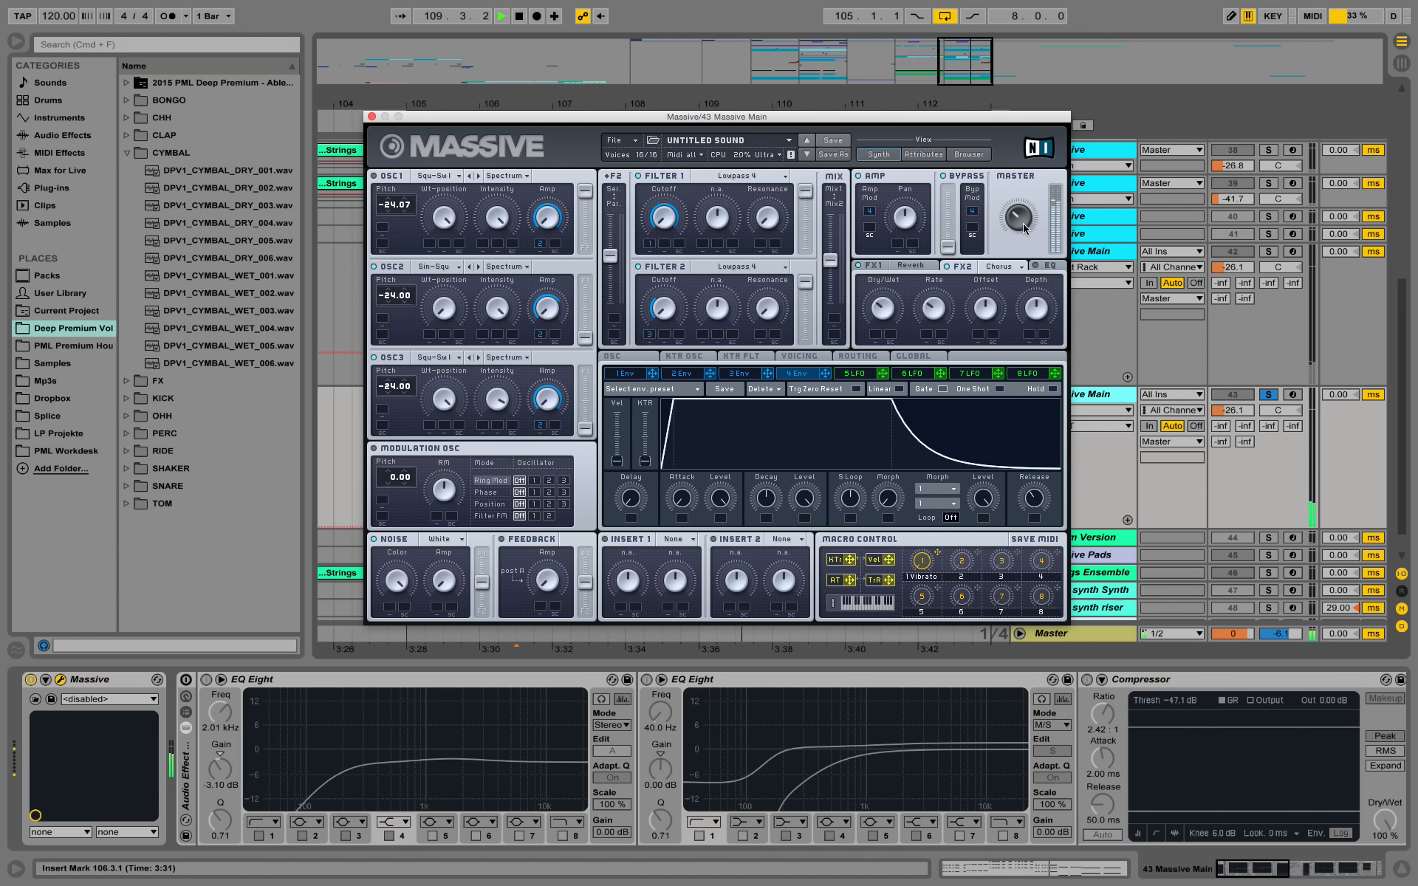
pyautogui.moveTo(1019, 223); pyautogui.dragTo(1017, 214)
# Open the synth's built-in EQ and lower its high shelf while auditioning the lead.
pyautogui.click(1050, 269)
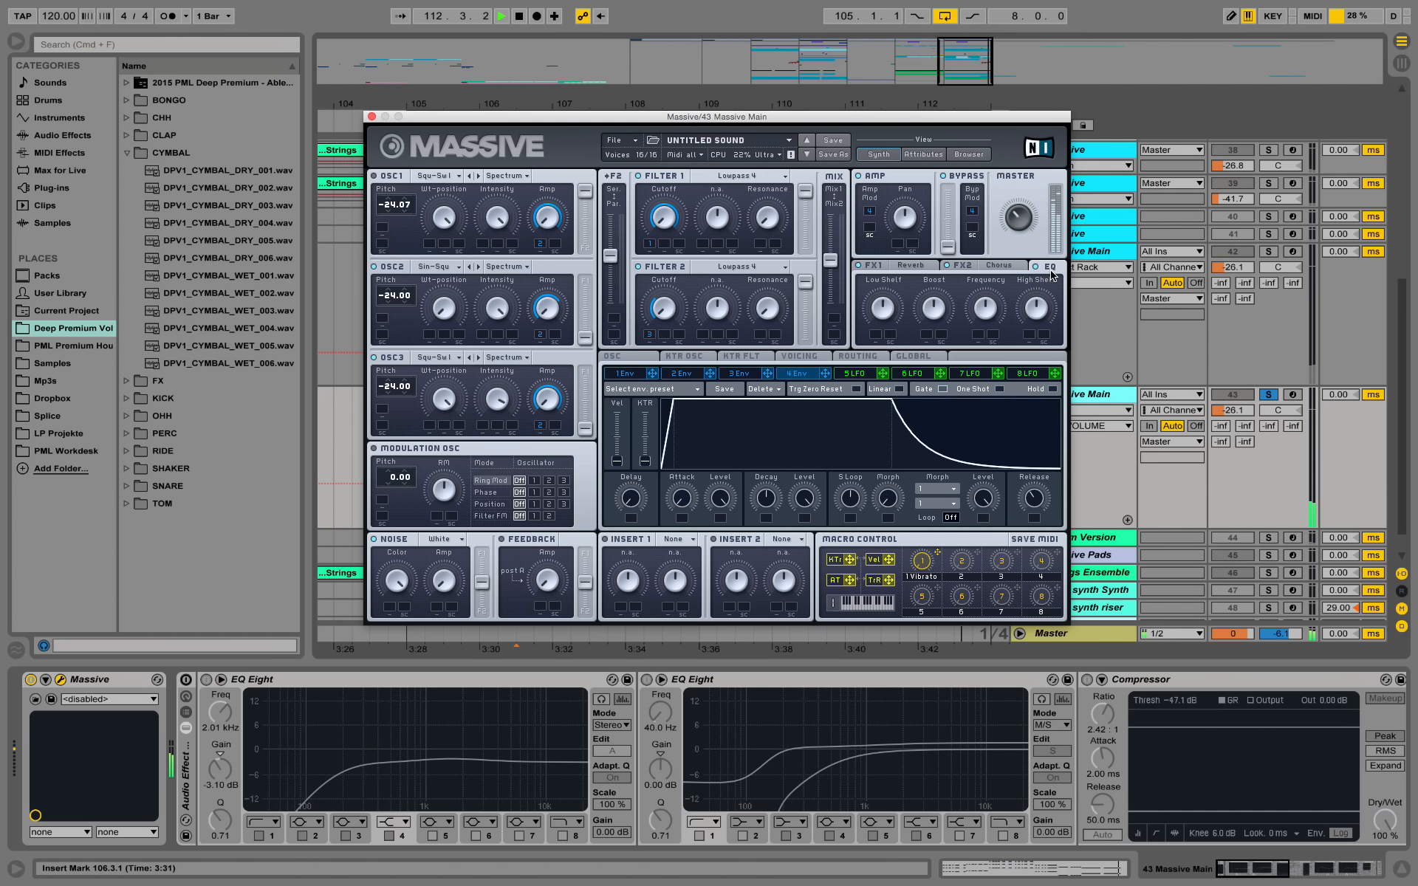
pyautogui.press('space')
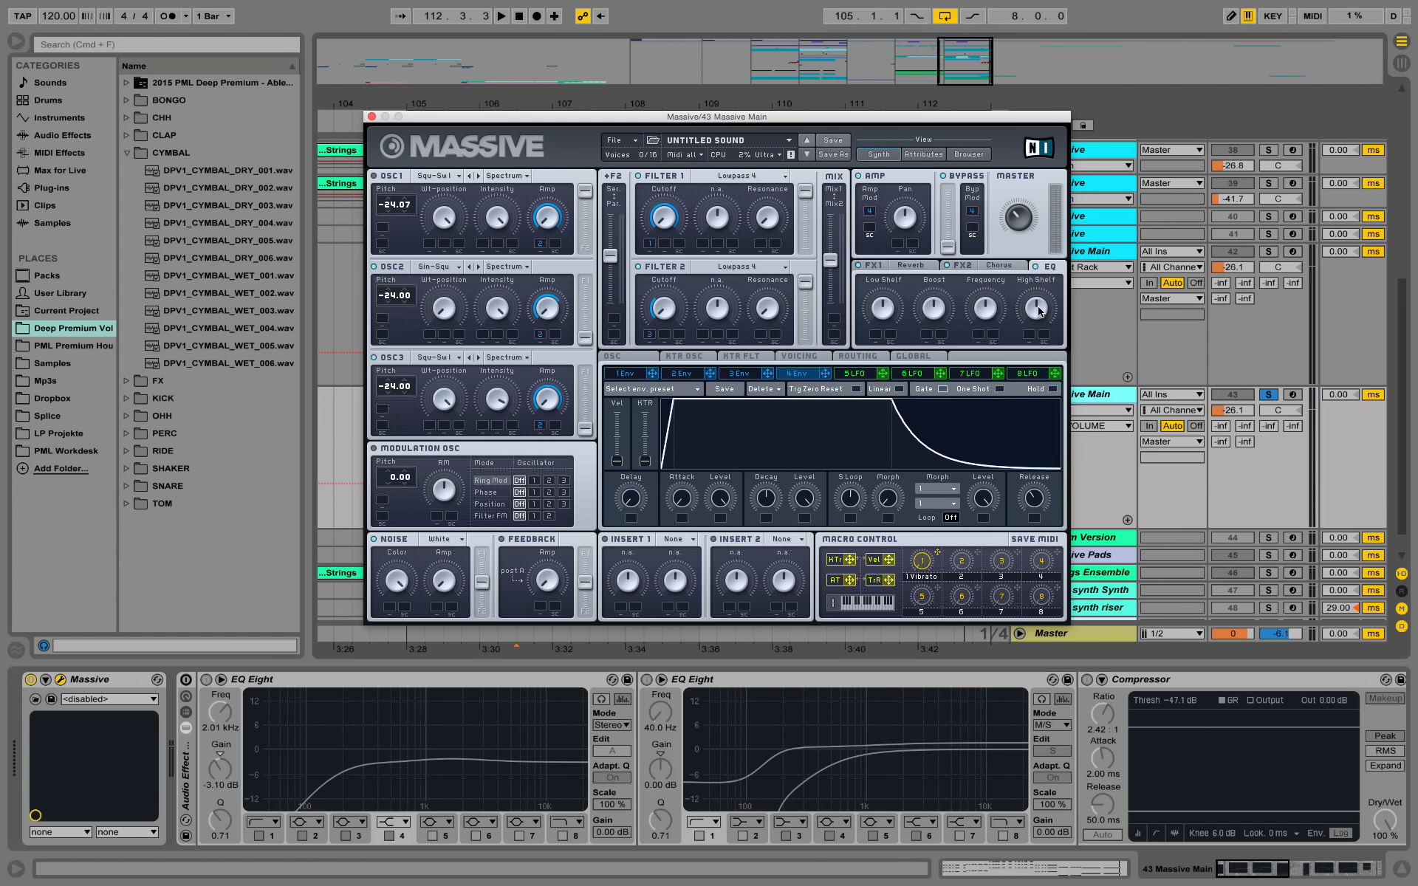
pyautogui.press('space')
pyautogui.moveTo(1039, 306); pyautogui.dragTo(1042, 342)
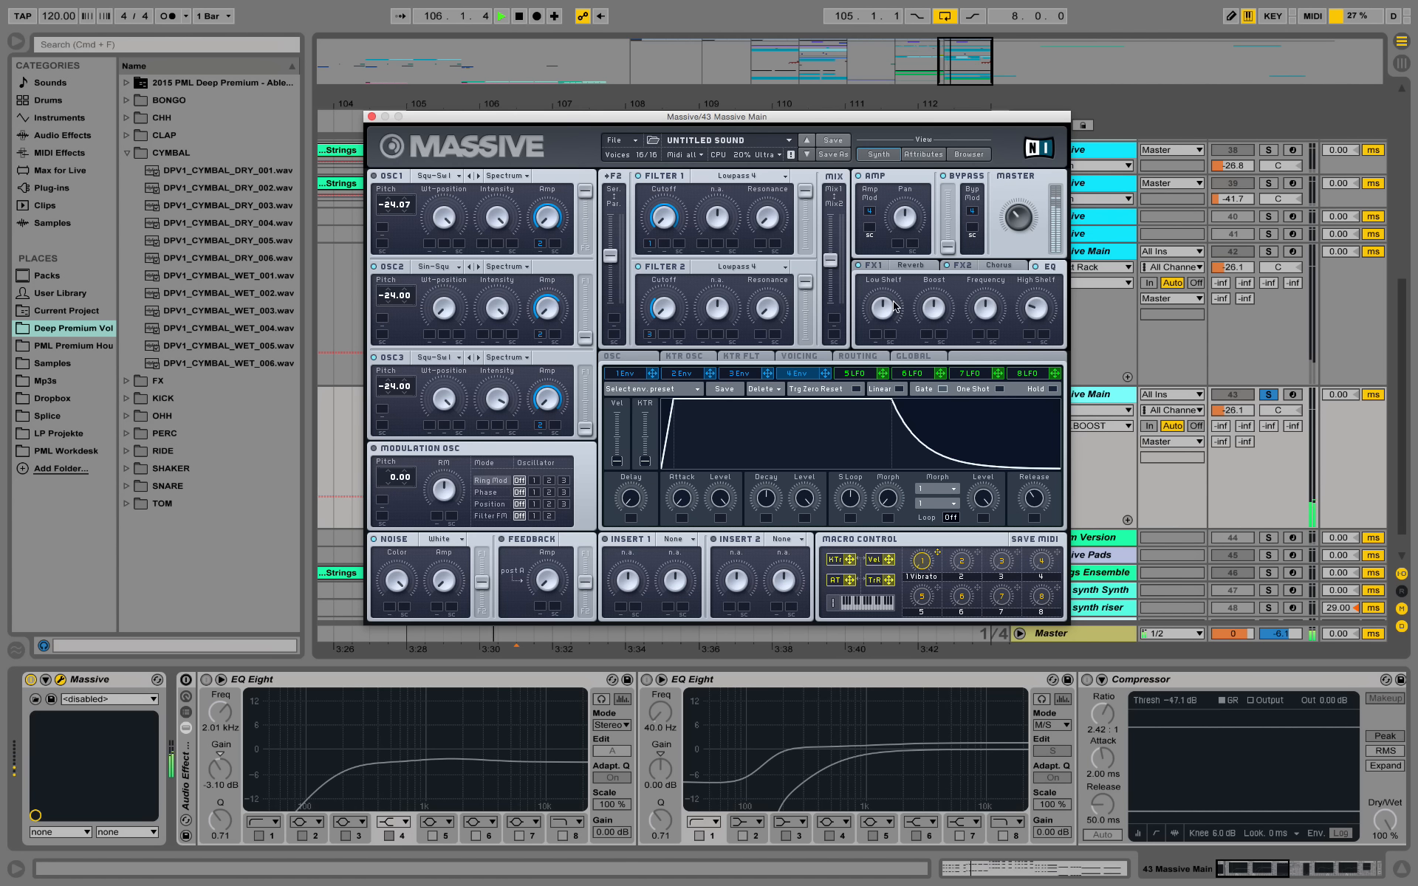
pyautogui.press('space')
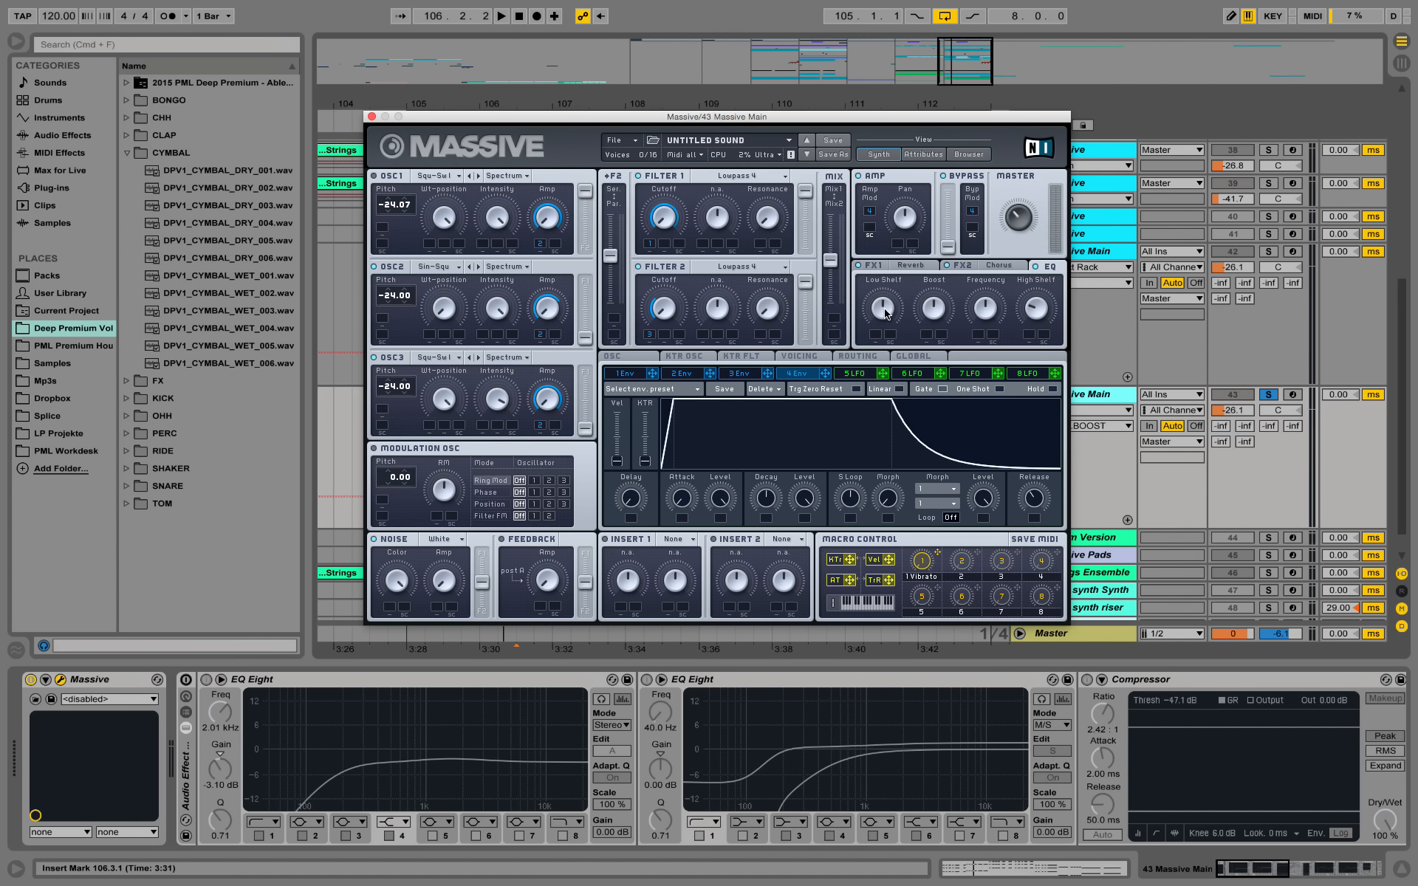
# Lower the EQ's low shelf and slightly reduce its boost, restarting playback to compare.
pyautogui.moveTo(885, 313); pyautogui.dragTo(891, 347)
pyautogui.press('space')
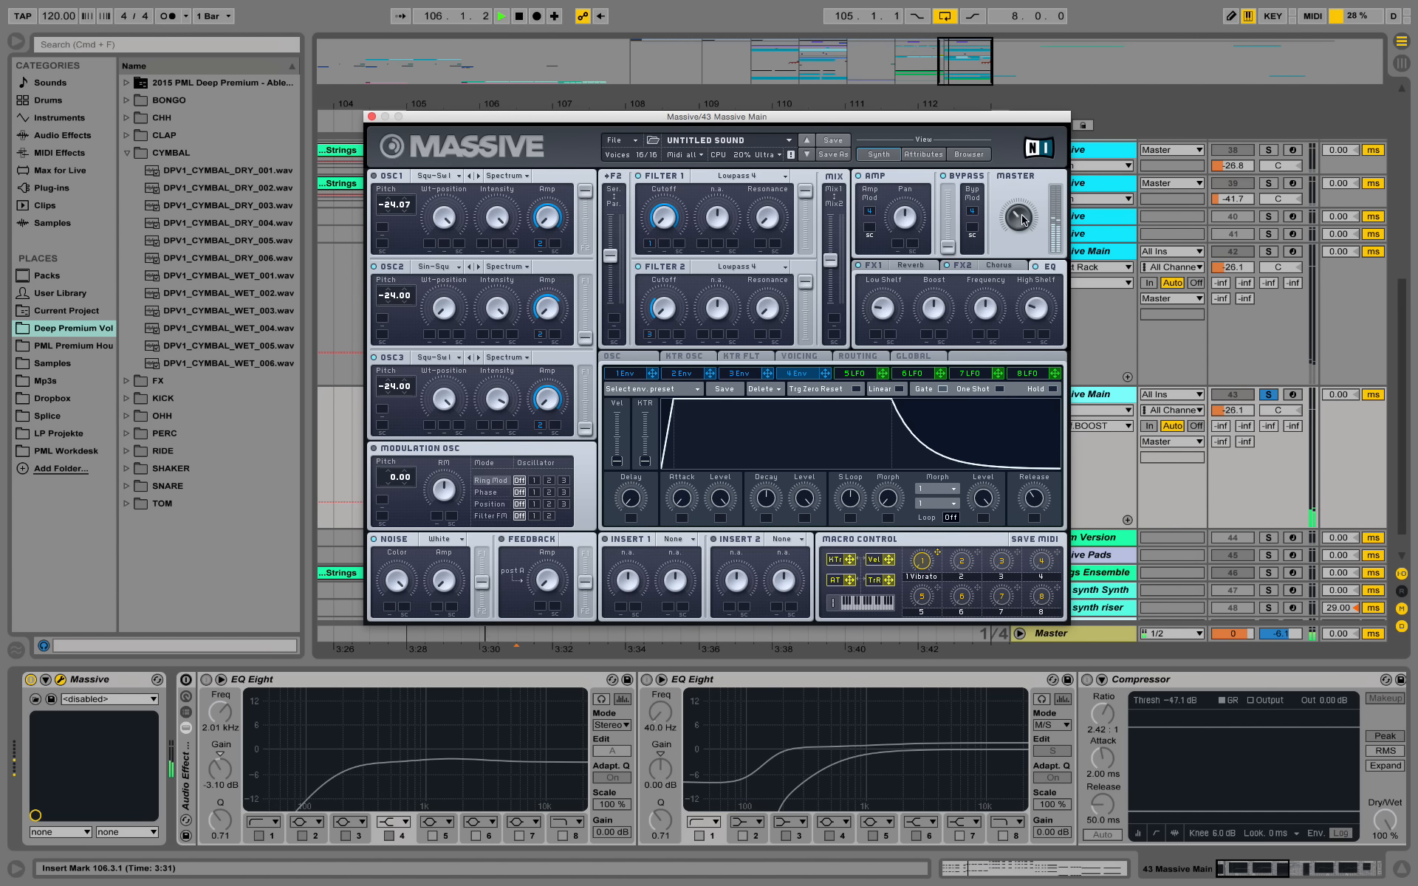
pyautogui.press('space')
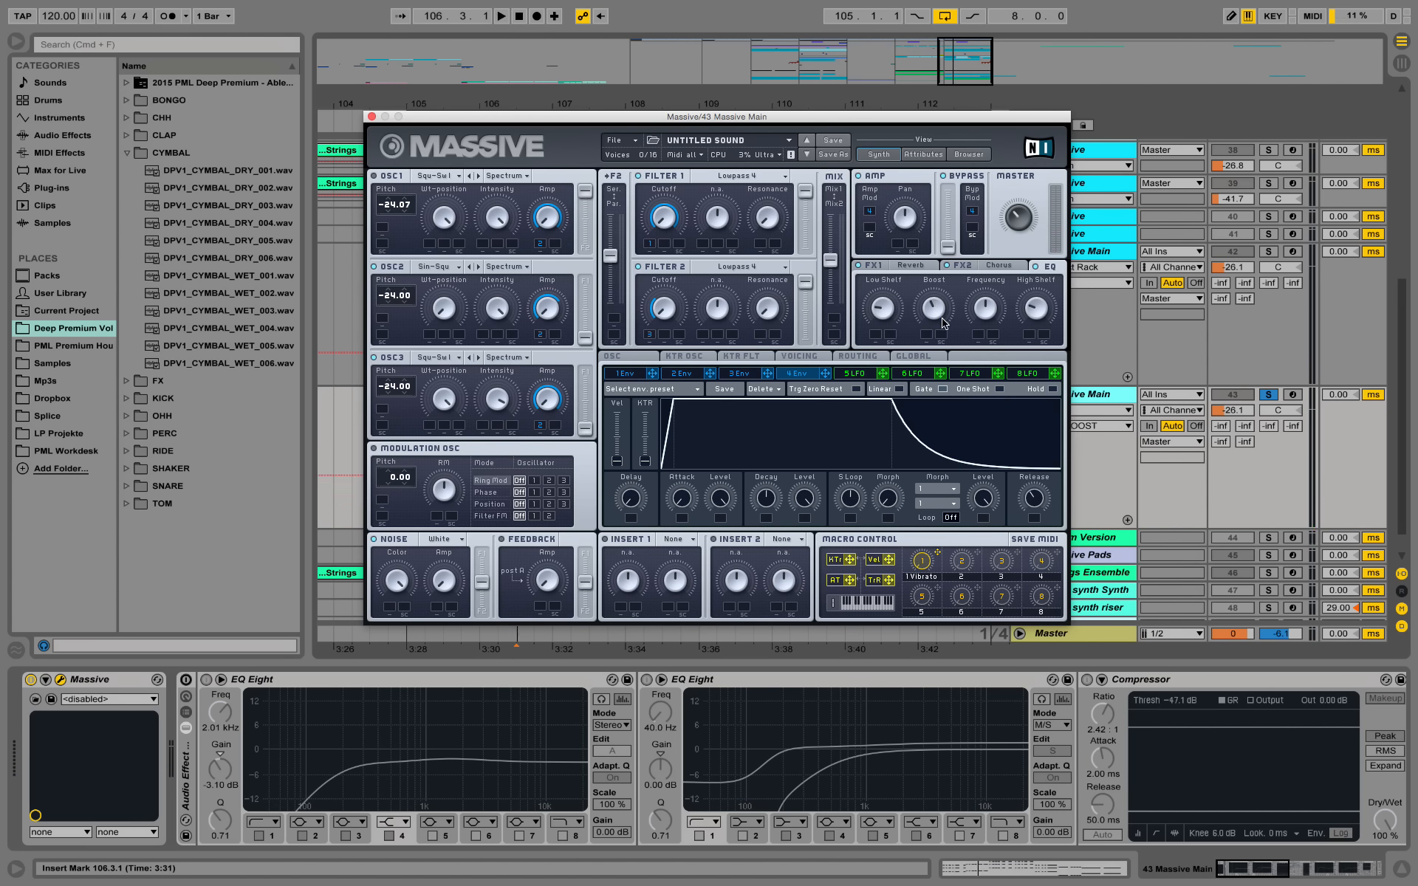
pyautogui.moveTo(941, 318); pyautogui.dragTo(992, 321)
pyautogui.press('space')
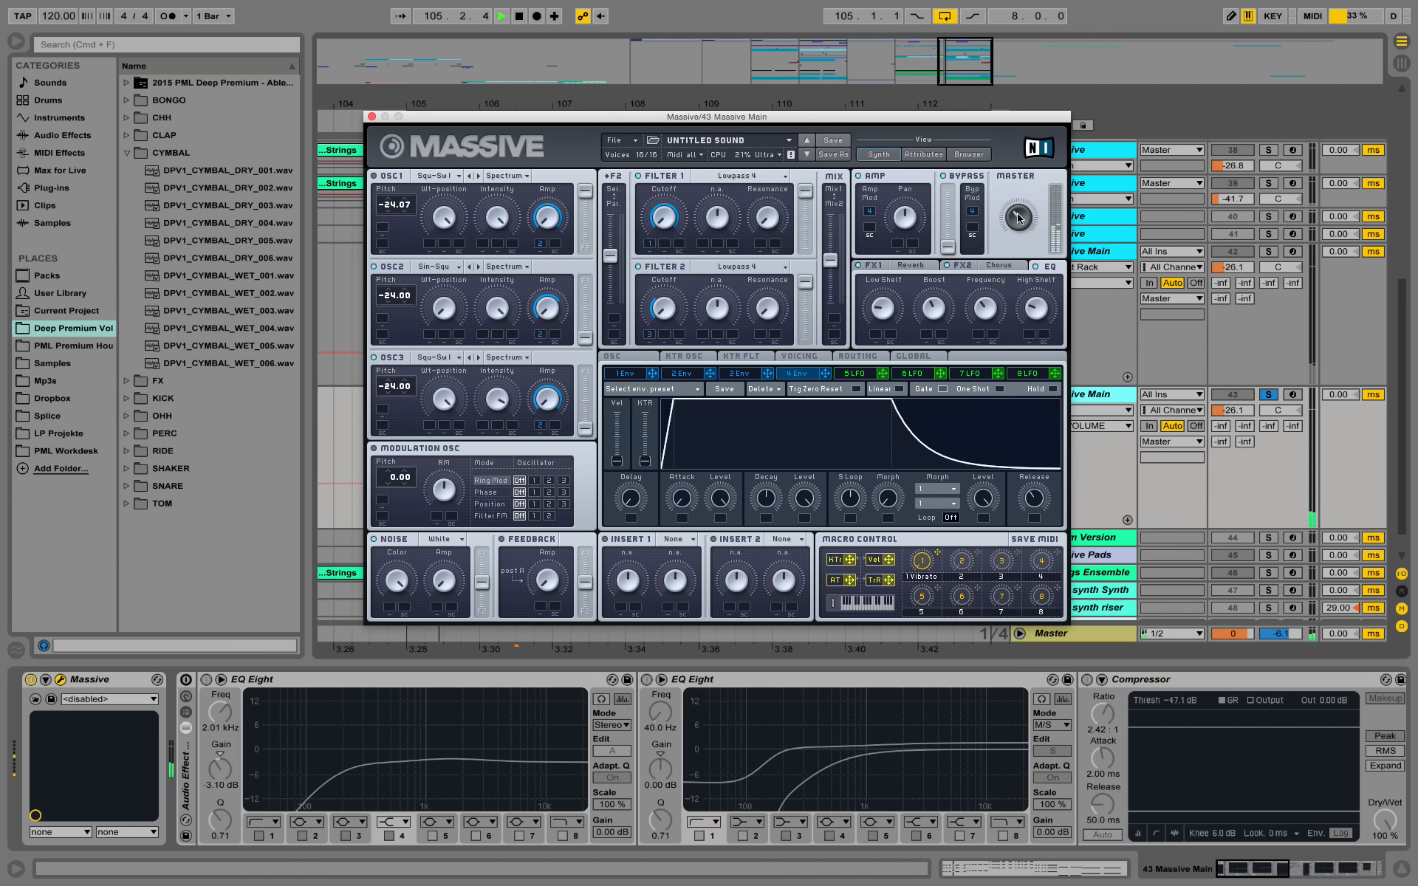
# Adjust the master volume and fine-tune the EQ's low shelf while auditioning the lead.
pyautogui.moveTo(1019, 215); pyautogui.dragTo(1020, 195)
pyautogui.press('space')
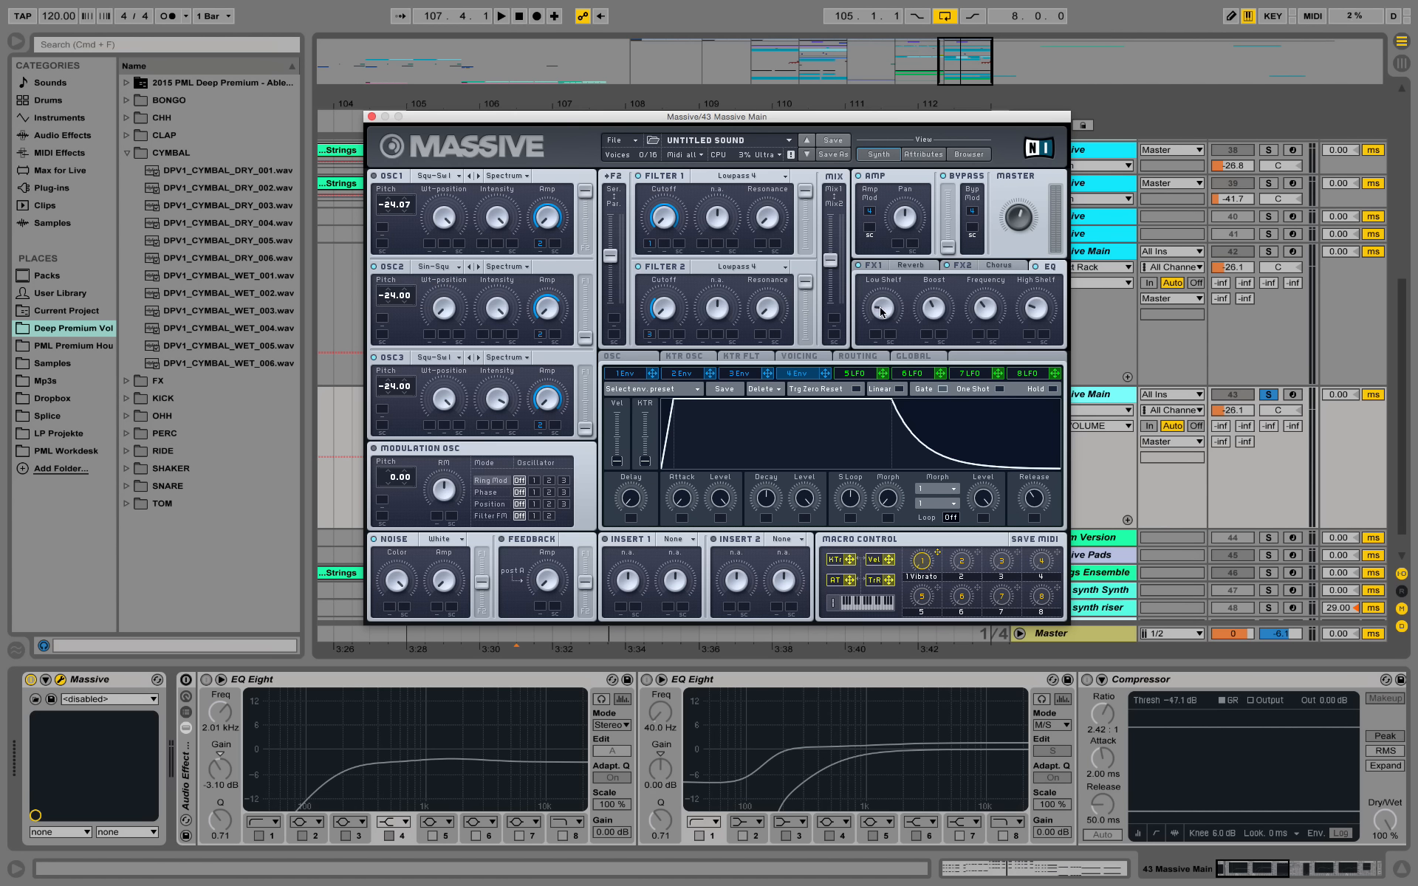
pyautogui.moveTo(881, 311); pyautogui.dragTo(886, 298)
pyautogui.press('space')
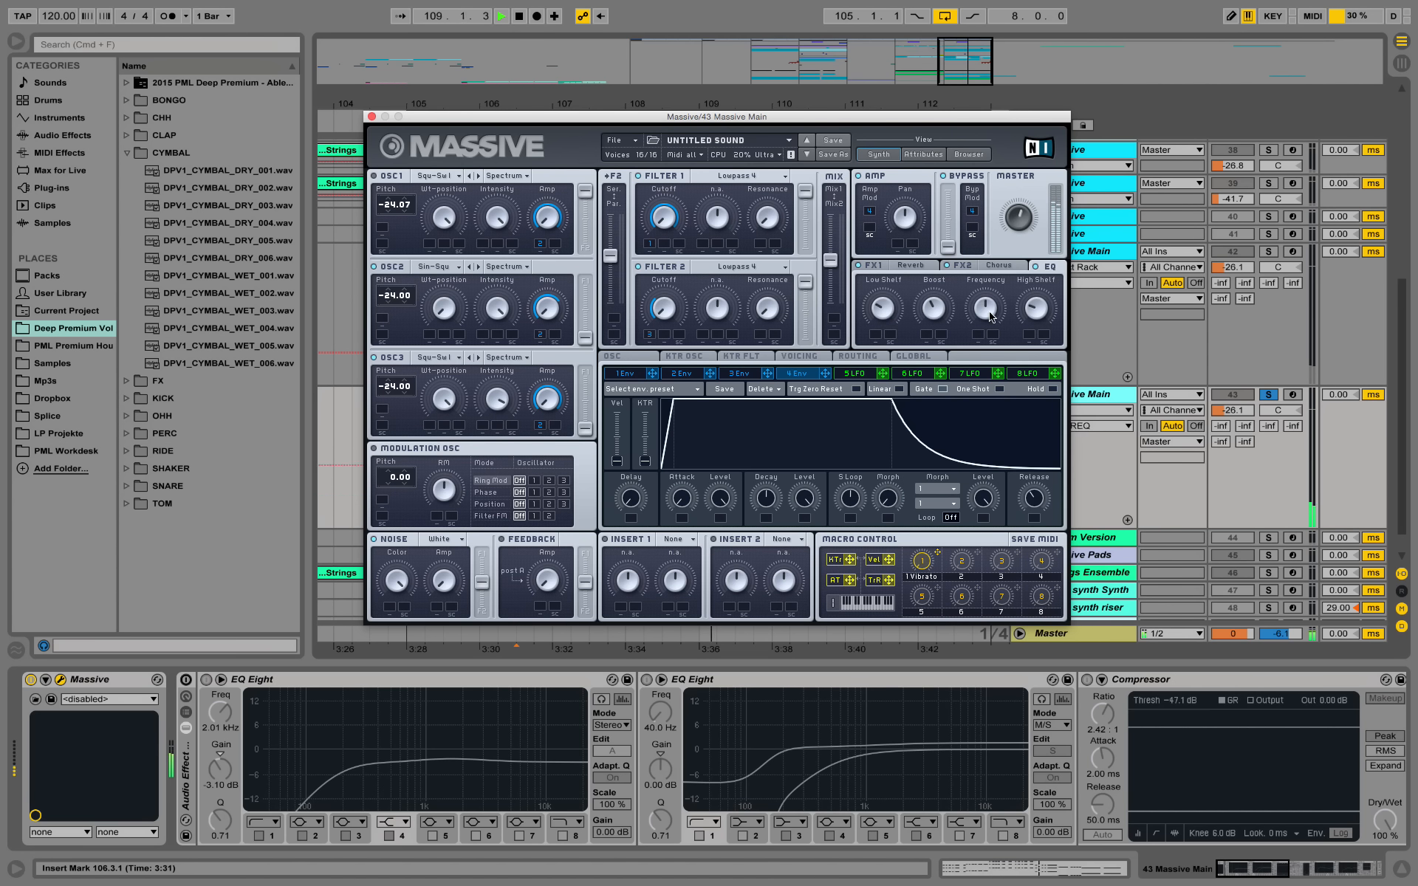
pyautogui.press('space')
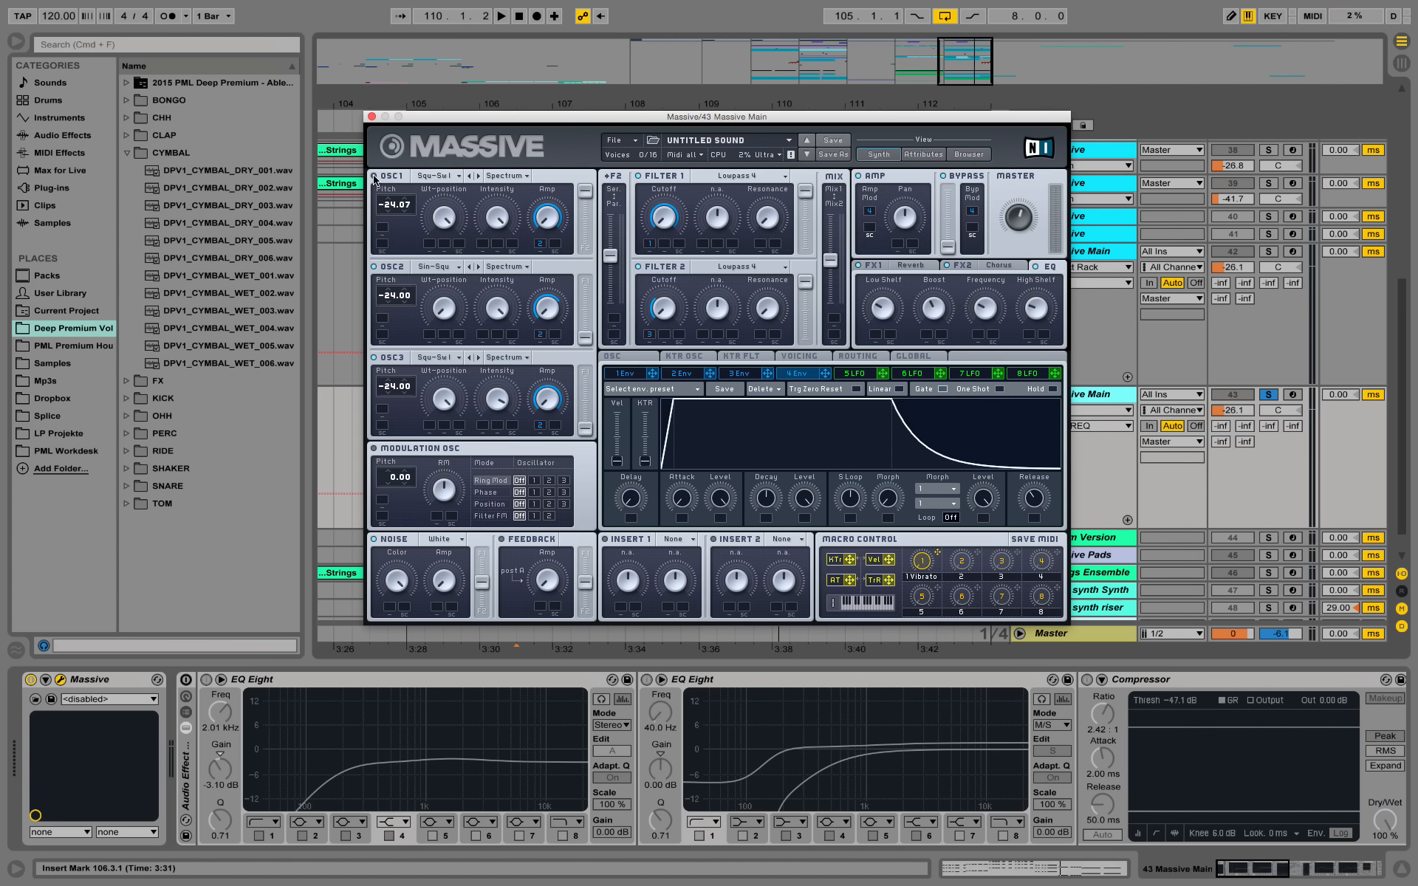
# Play the looped section repeatedly to audition the current lead sound.
pyautogui.press('space')
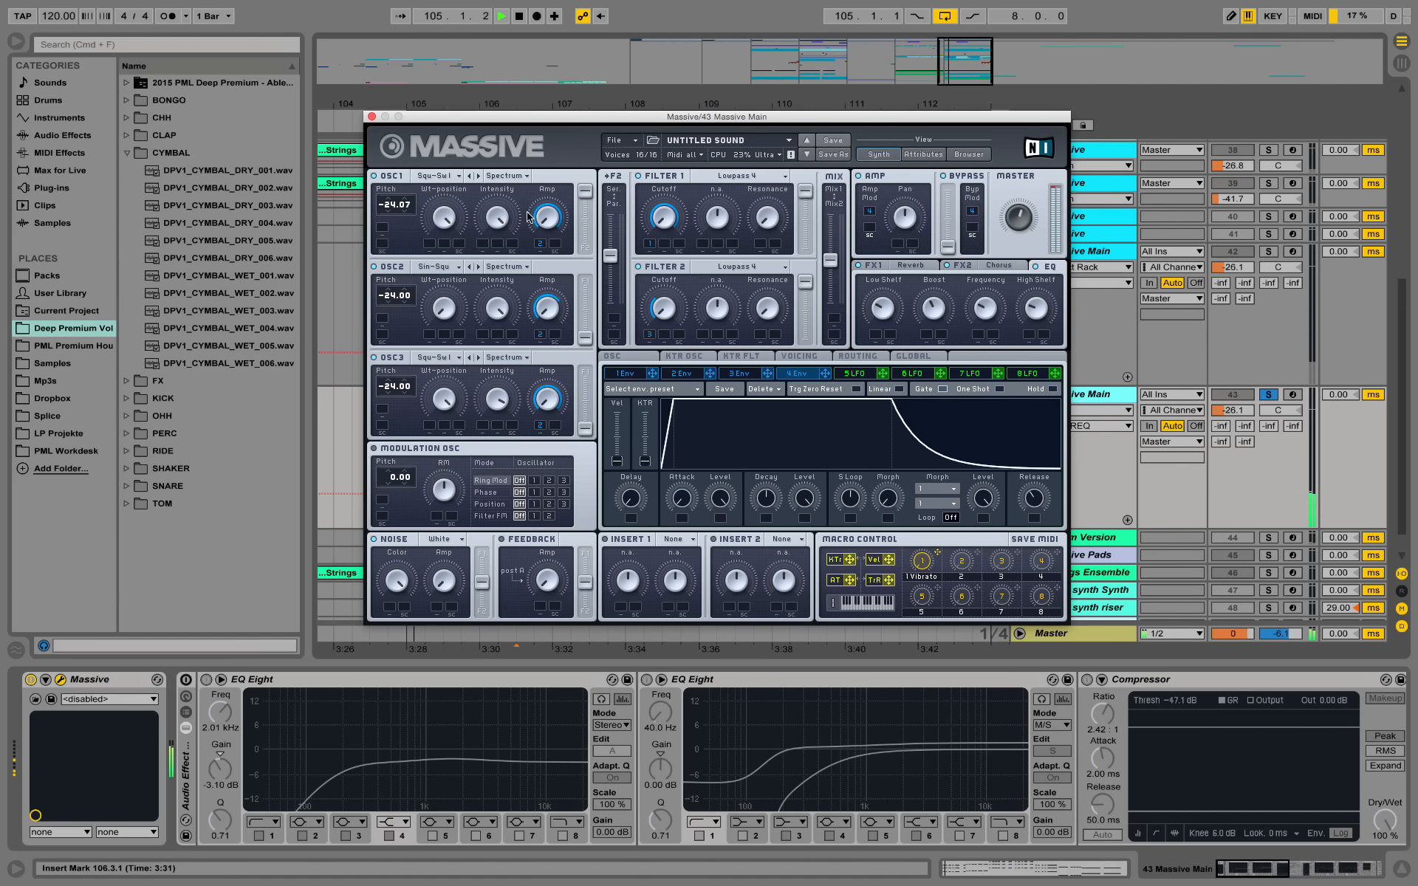
pyautogui.press('space')
pyautogui.press('space')
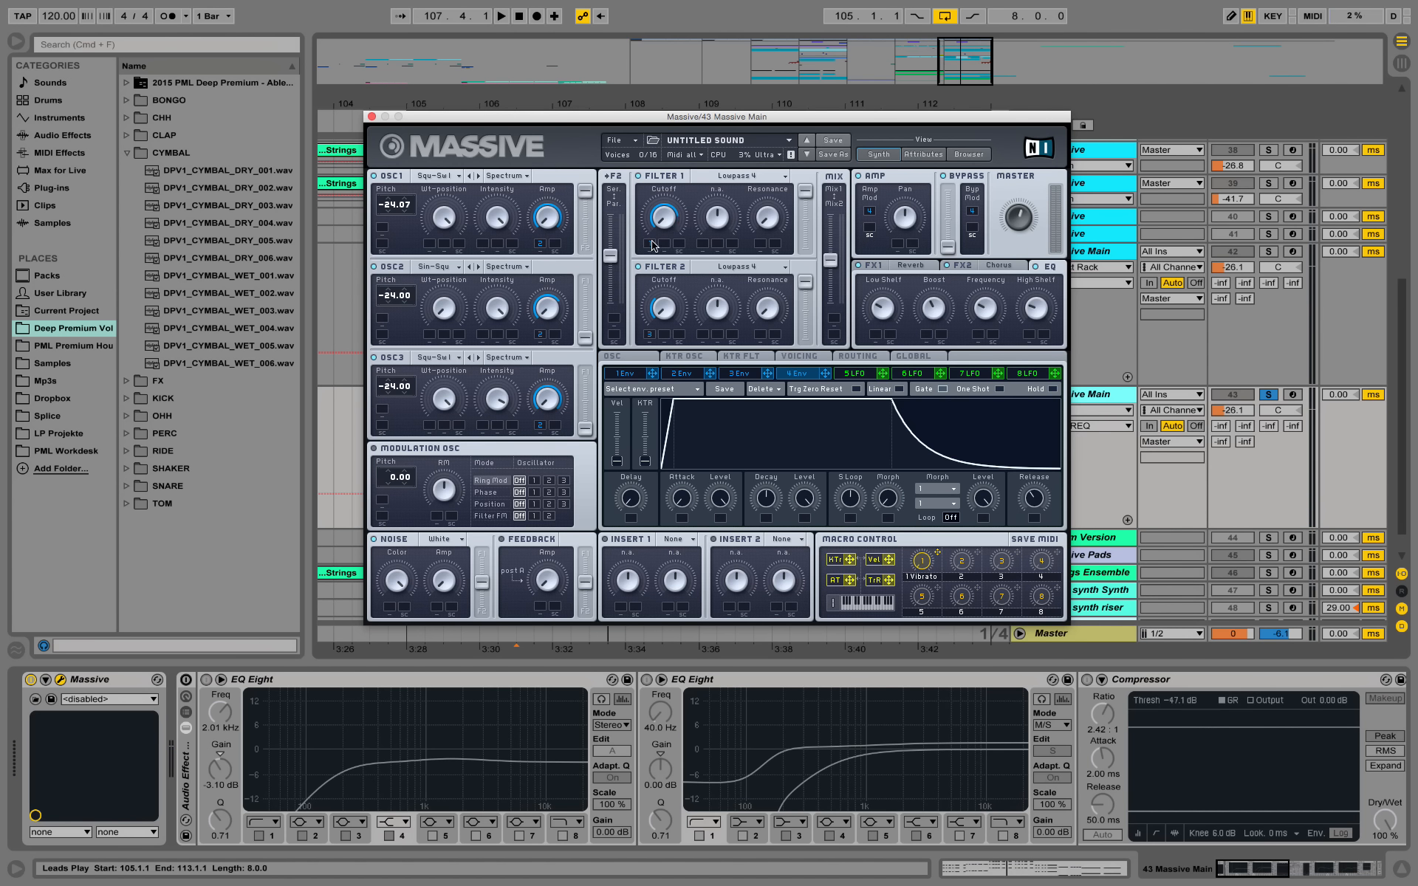
pyautogui.press('space')
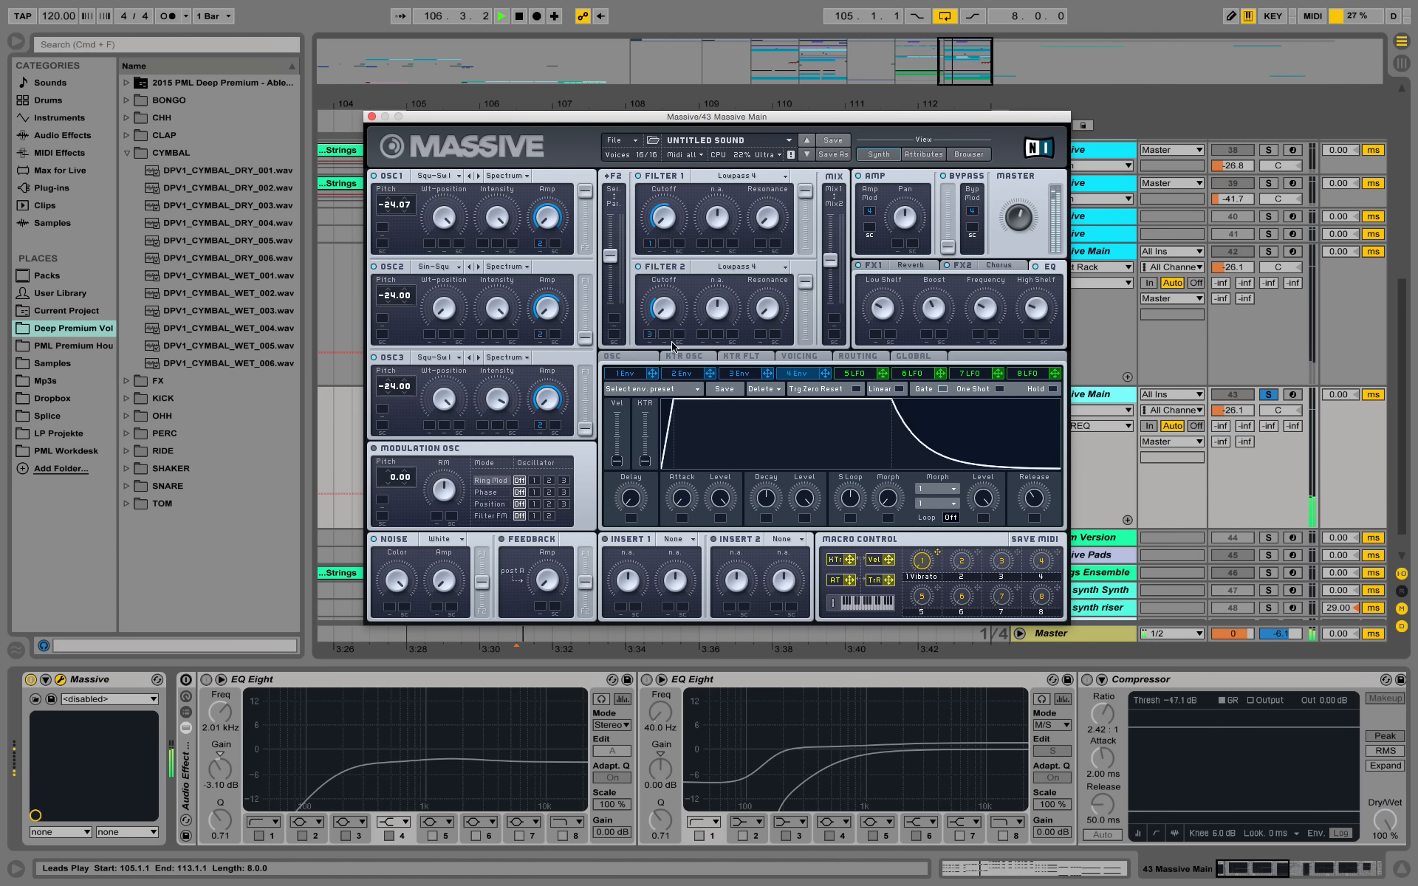
# Reduce Envelope 1's attack level and lengthen its attack slightly during playback.
pyautogui.click(625, 373)
pyautogui.moveTo(723, 499); pyautogui.dragTo(723, 511)
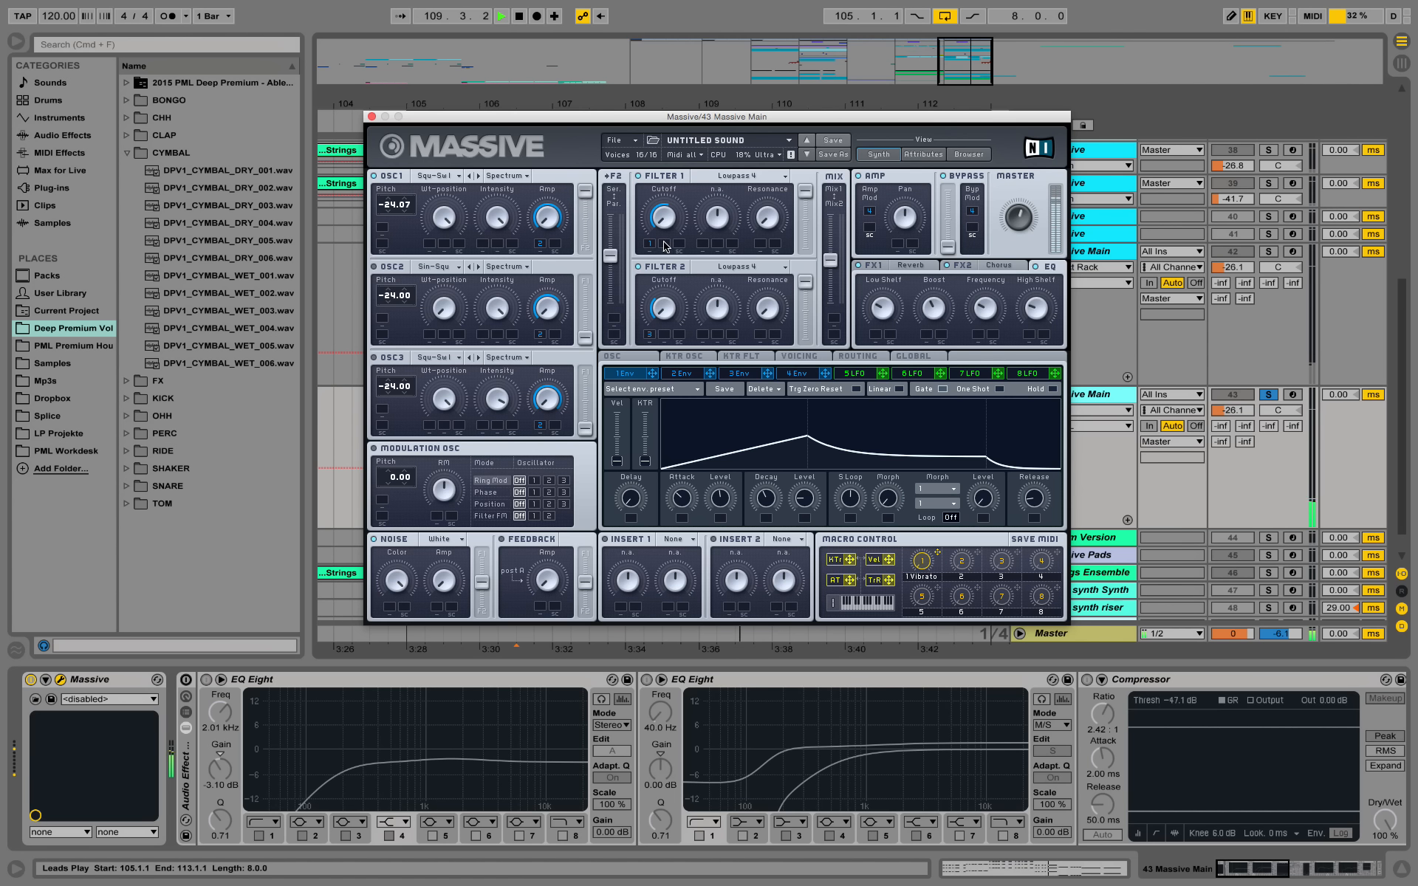
pyautogui.moveTo(687, 495); pyautogui.dragTo(721, 502)
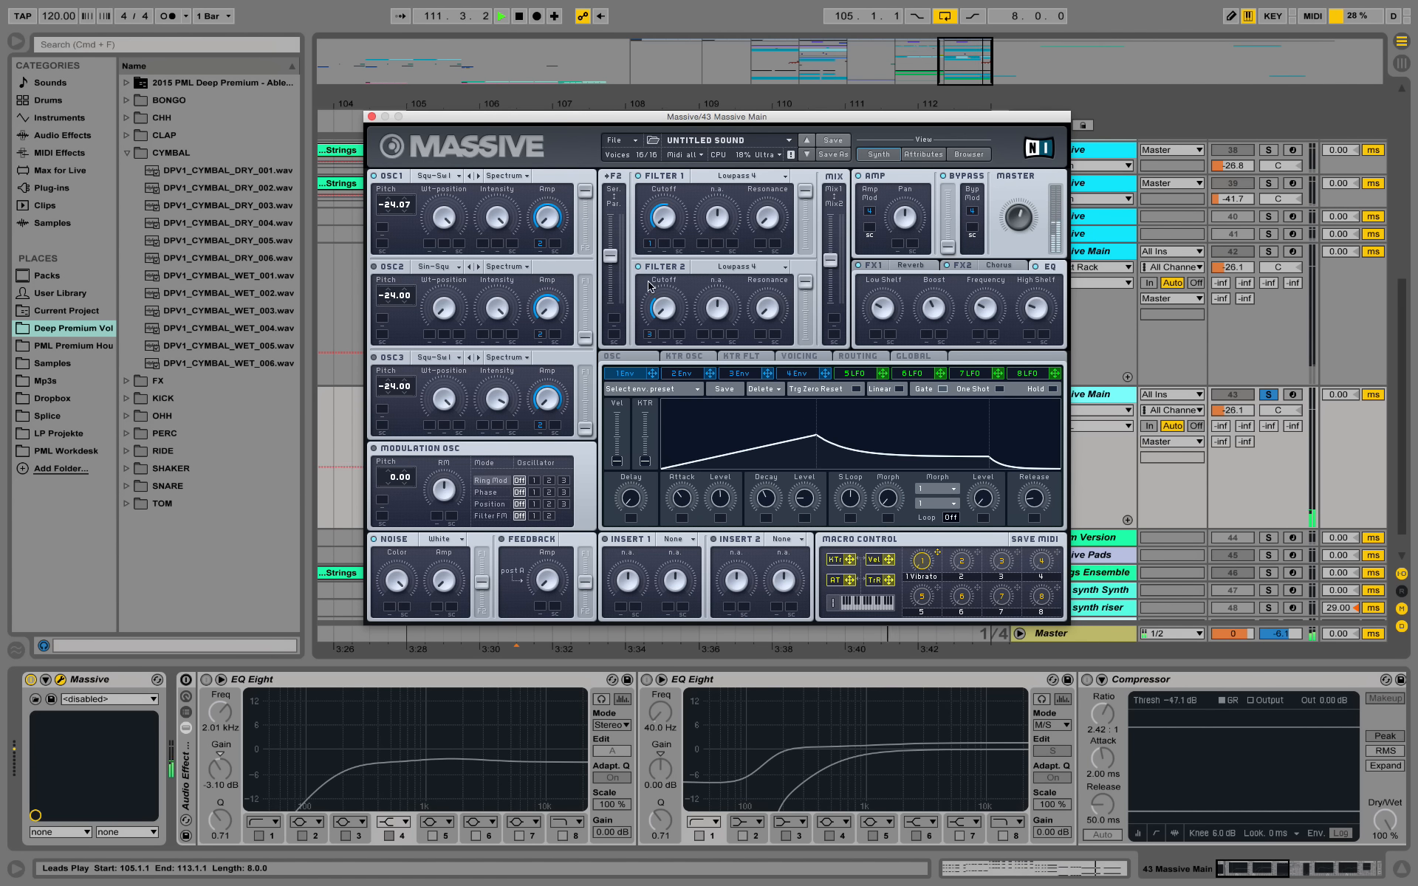
pyautogui.press('space')
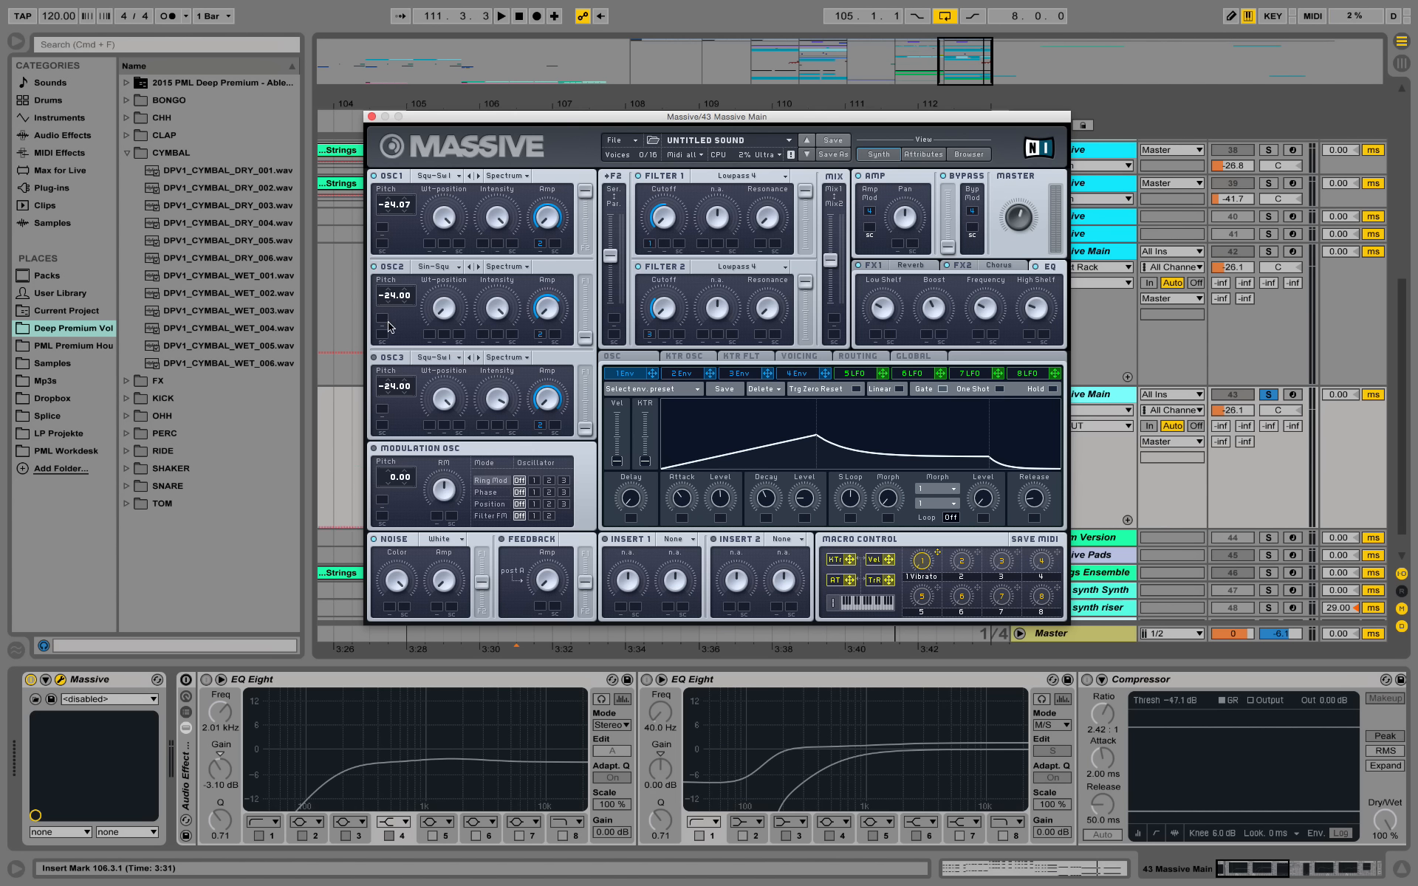
# Increase the unison pitch cutoff spread slightly in the voicing settings and audition the lead.
pyautogui.press('space')
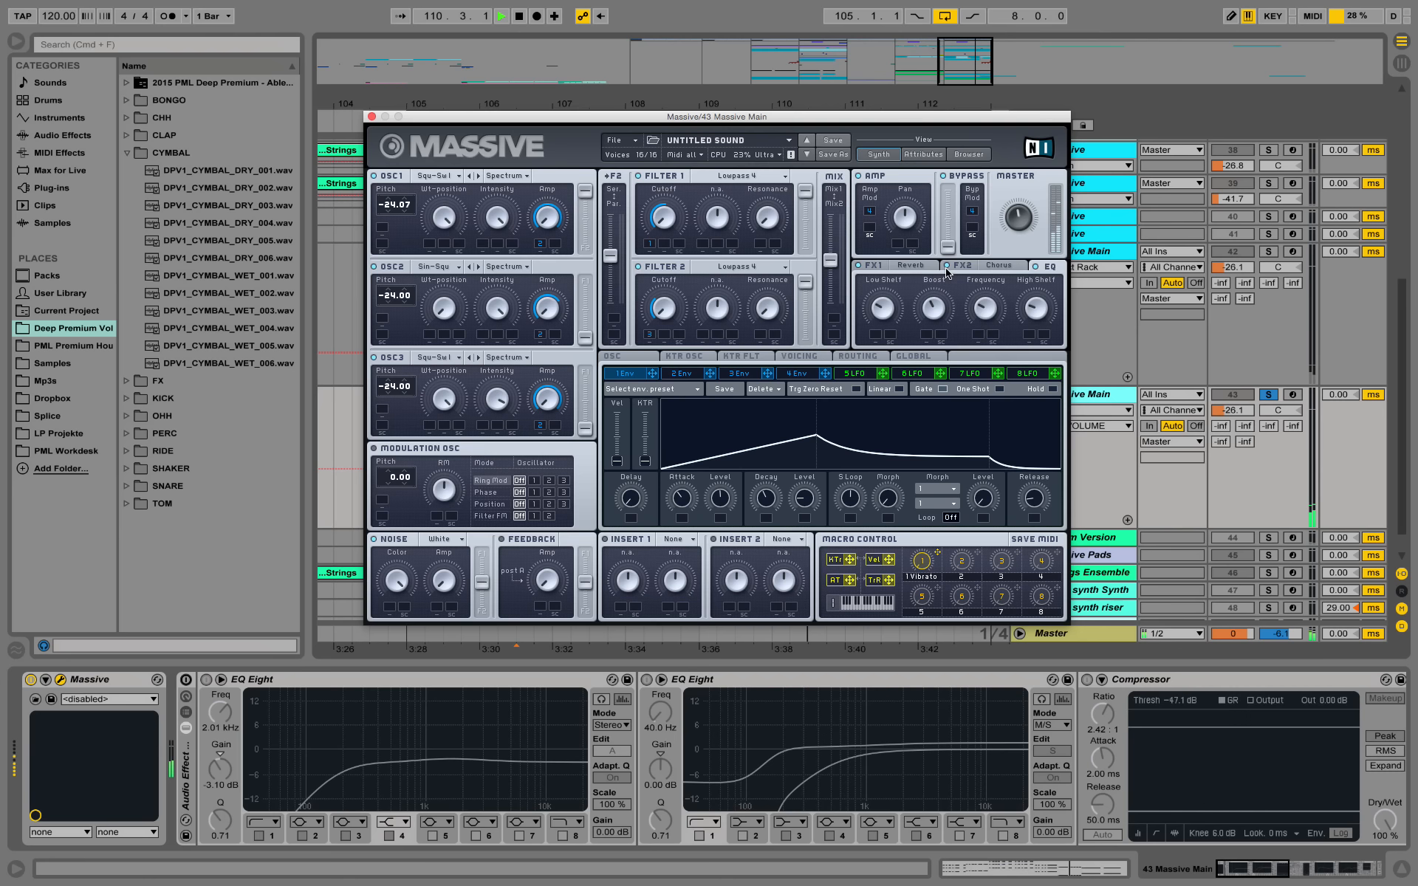
pyautogui.click(800, 356)
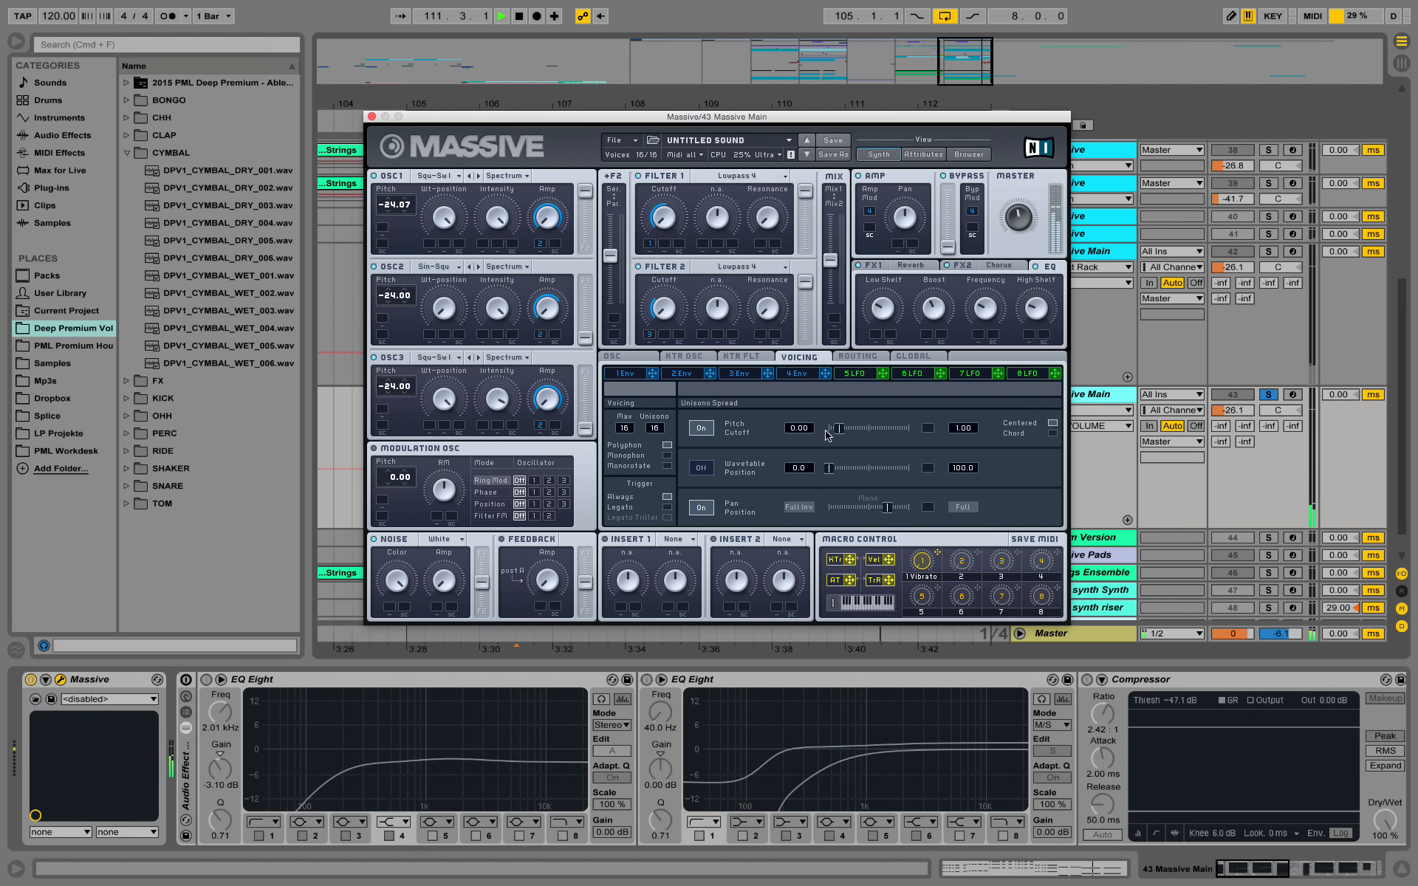
pyautogui.press('space')
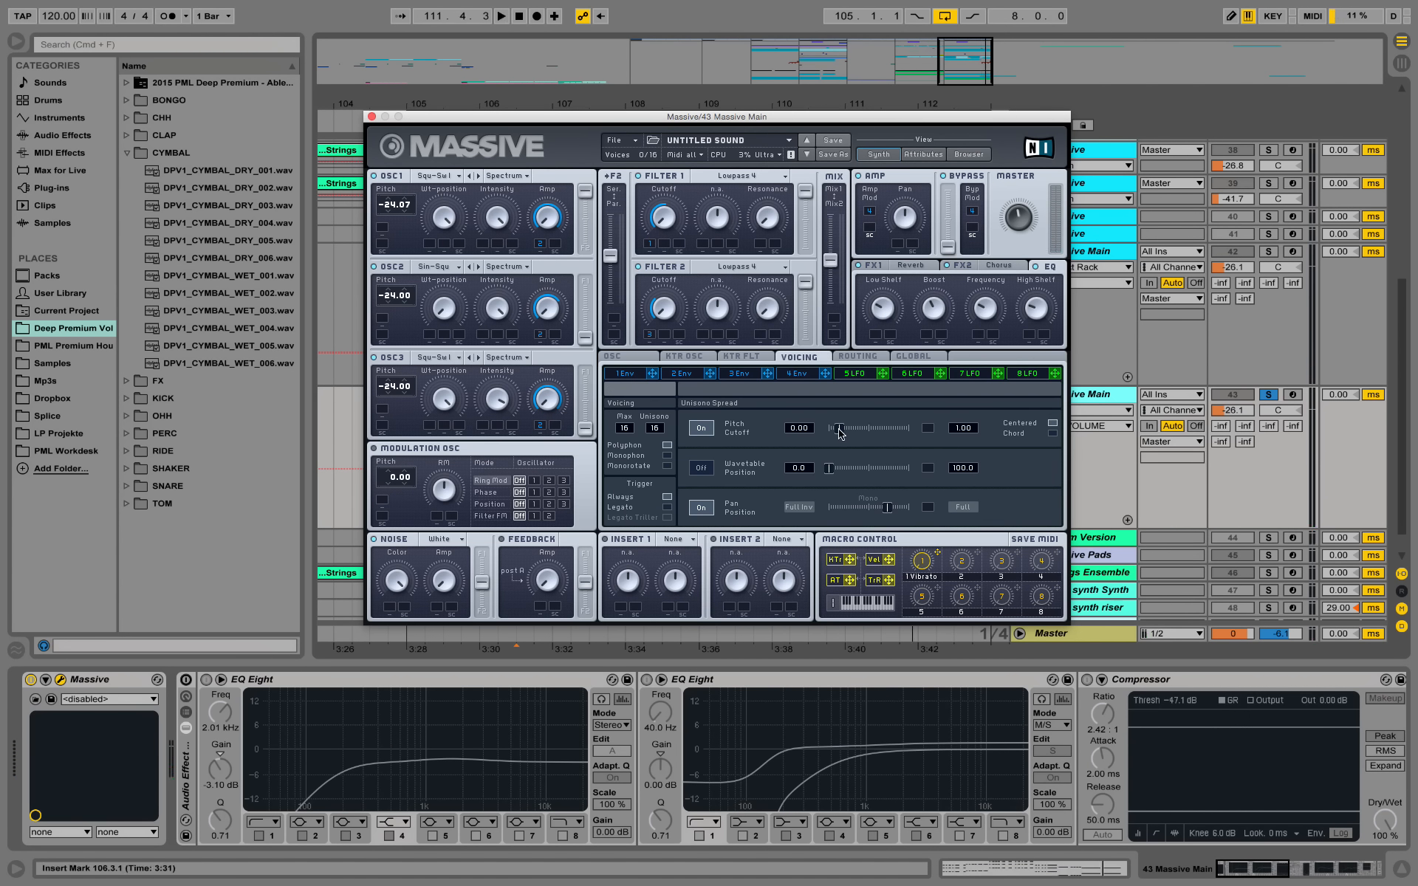
pyautogui.moveTo(839, 429)
pyautogui.mouseDown()
pyautogui.moveTo(863, 435)
pyautogui.moveTo(851, 435)
pyautogui.mouseUp()
pyautogui.press('space')
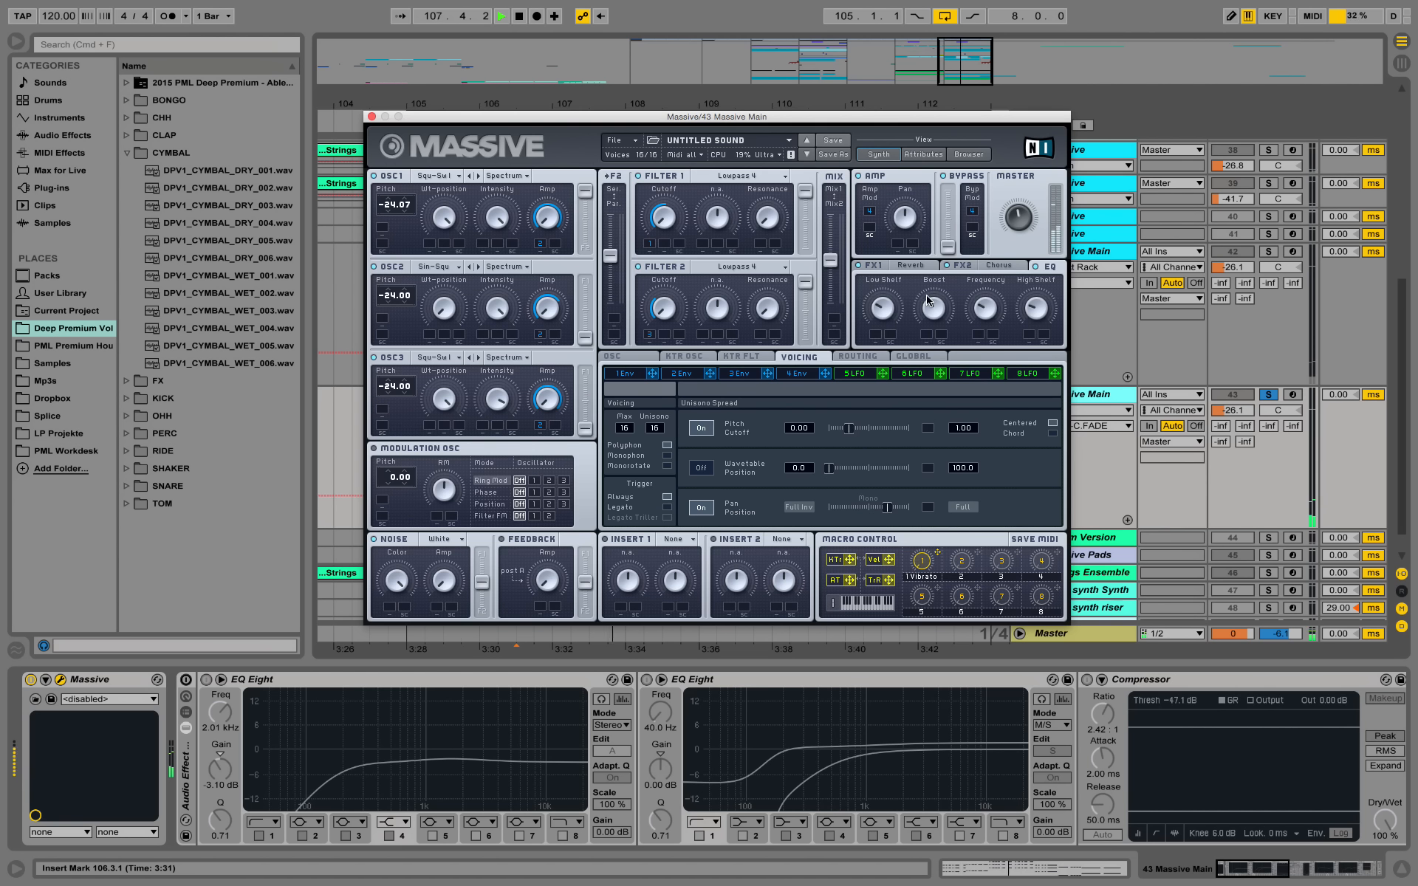
pyautogui.click(1027, 217)
pyautogui.press('space')
pyautogui.click(375, 115)
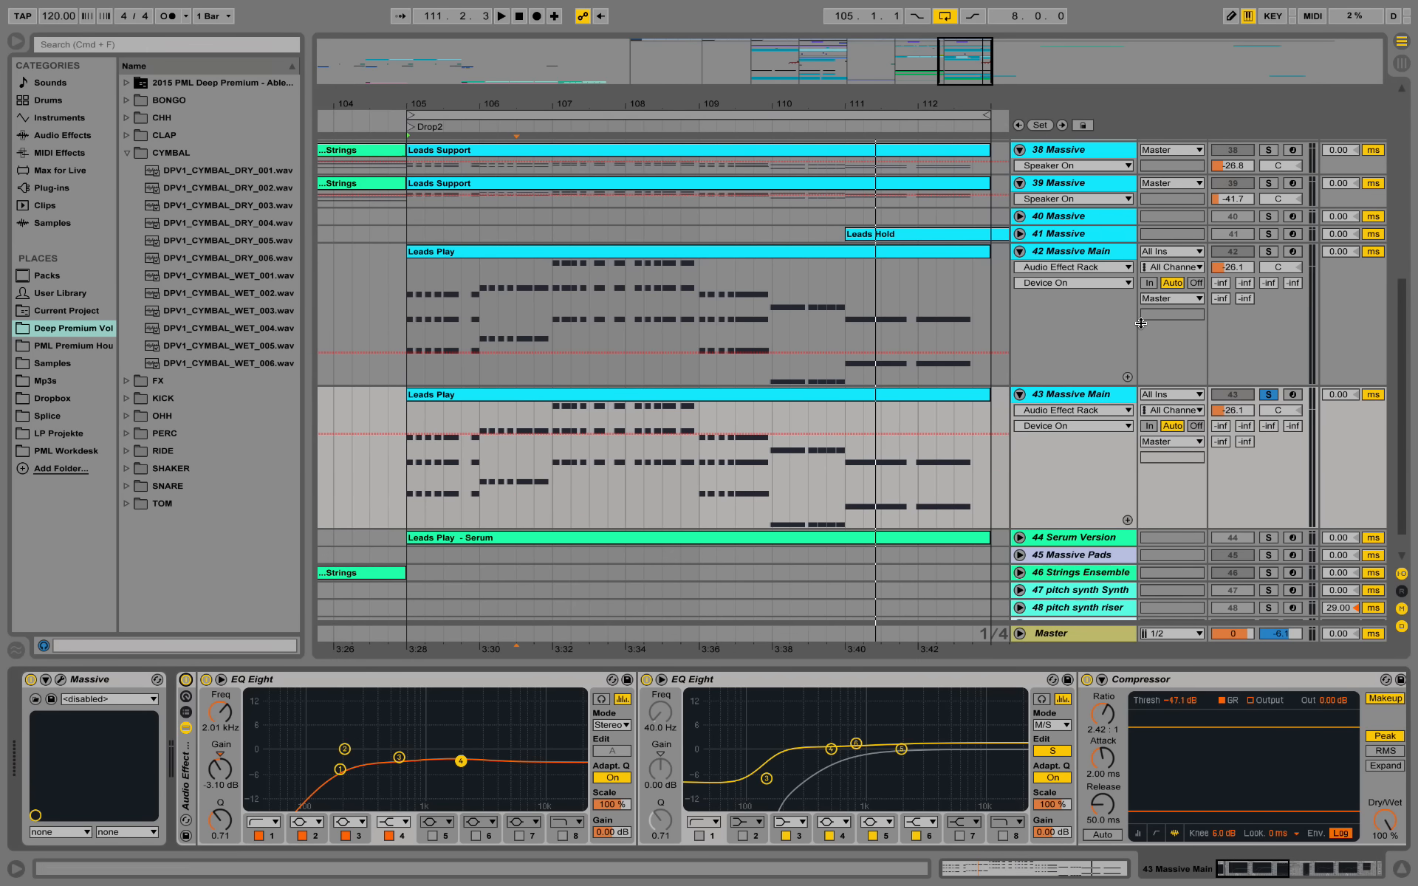
# Reduce the lead's unison pitch cutoff spread slightly and replay the looped section to compare.
pyautogui.press('space')
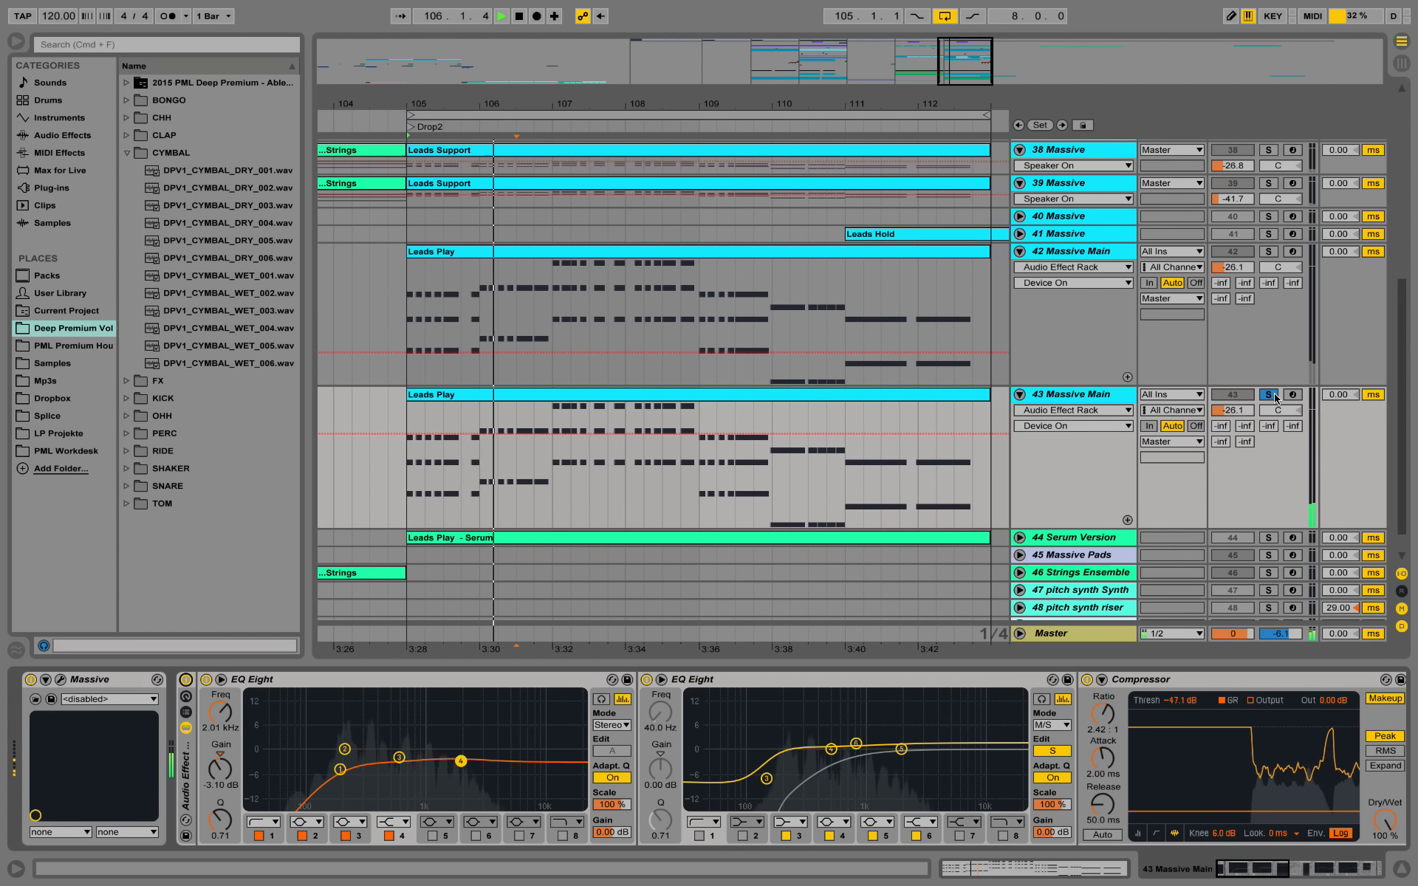
pyautogui.press('space')
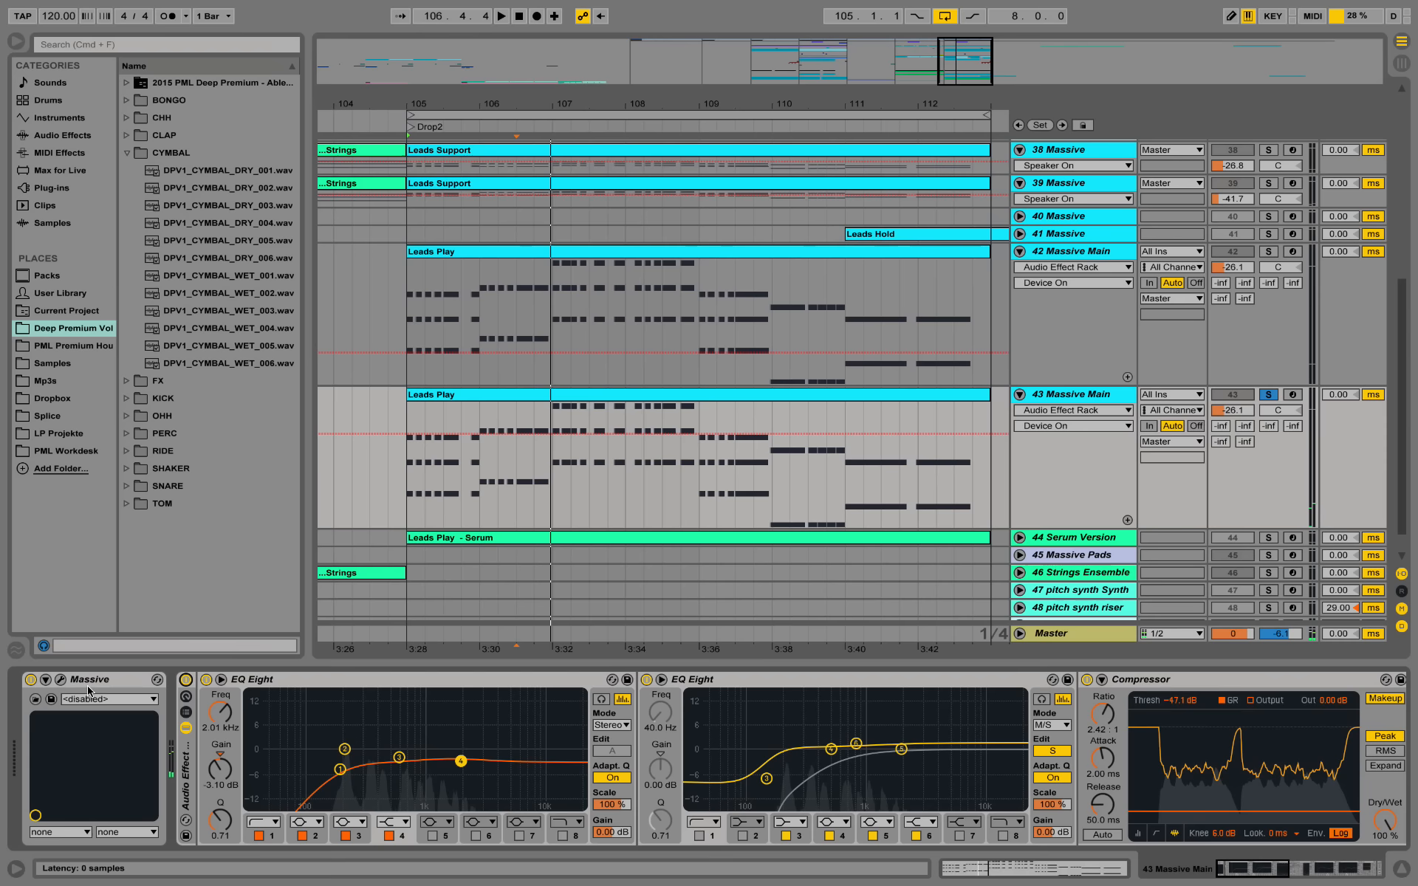
pyautogui.click(60, 679)
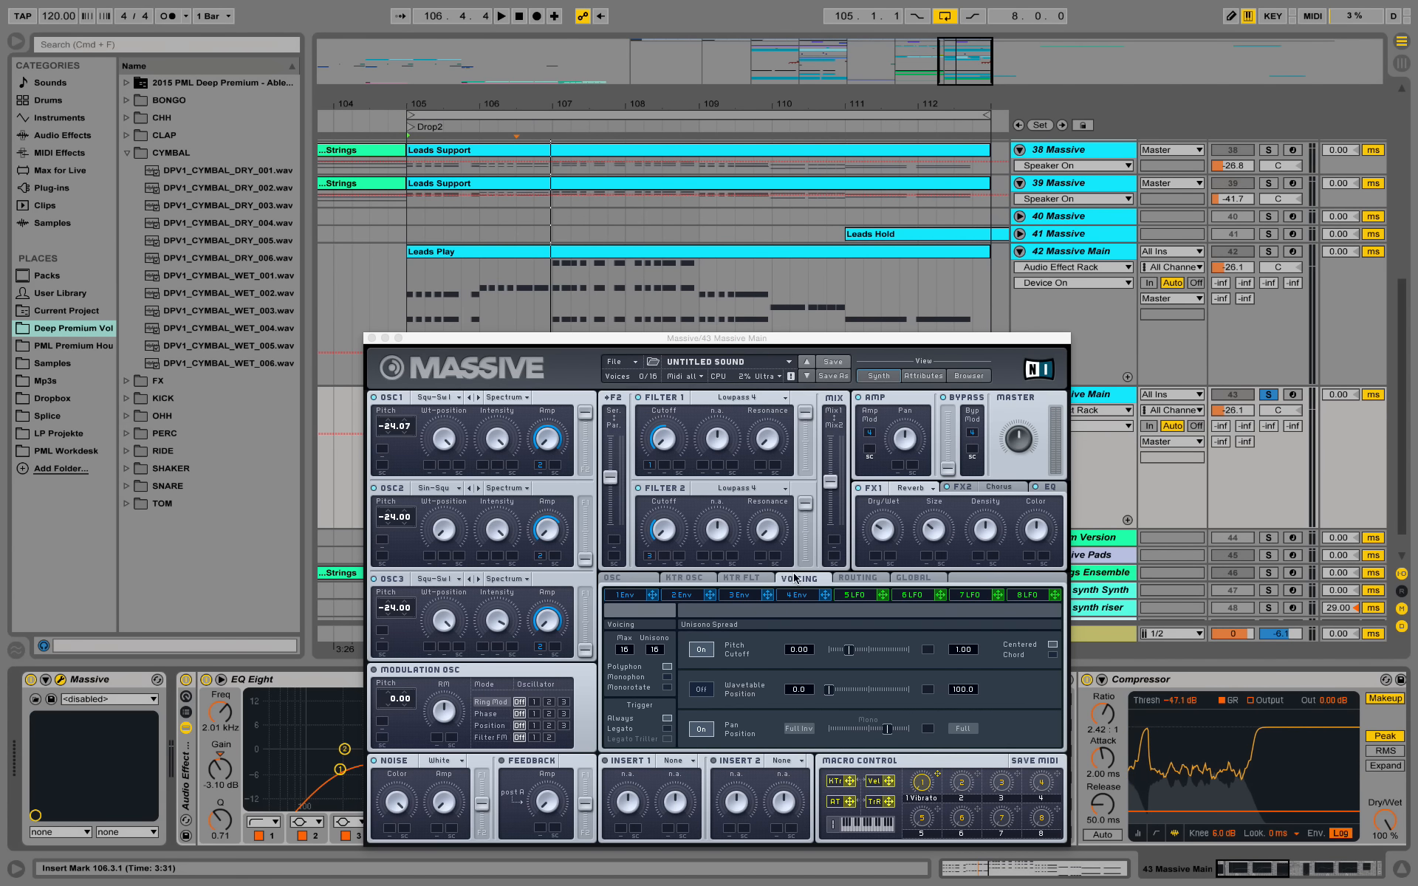
pyautogui.click(847, 652)
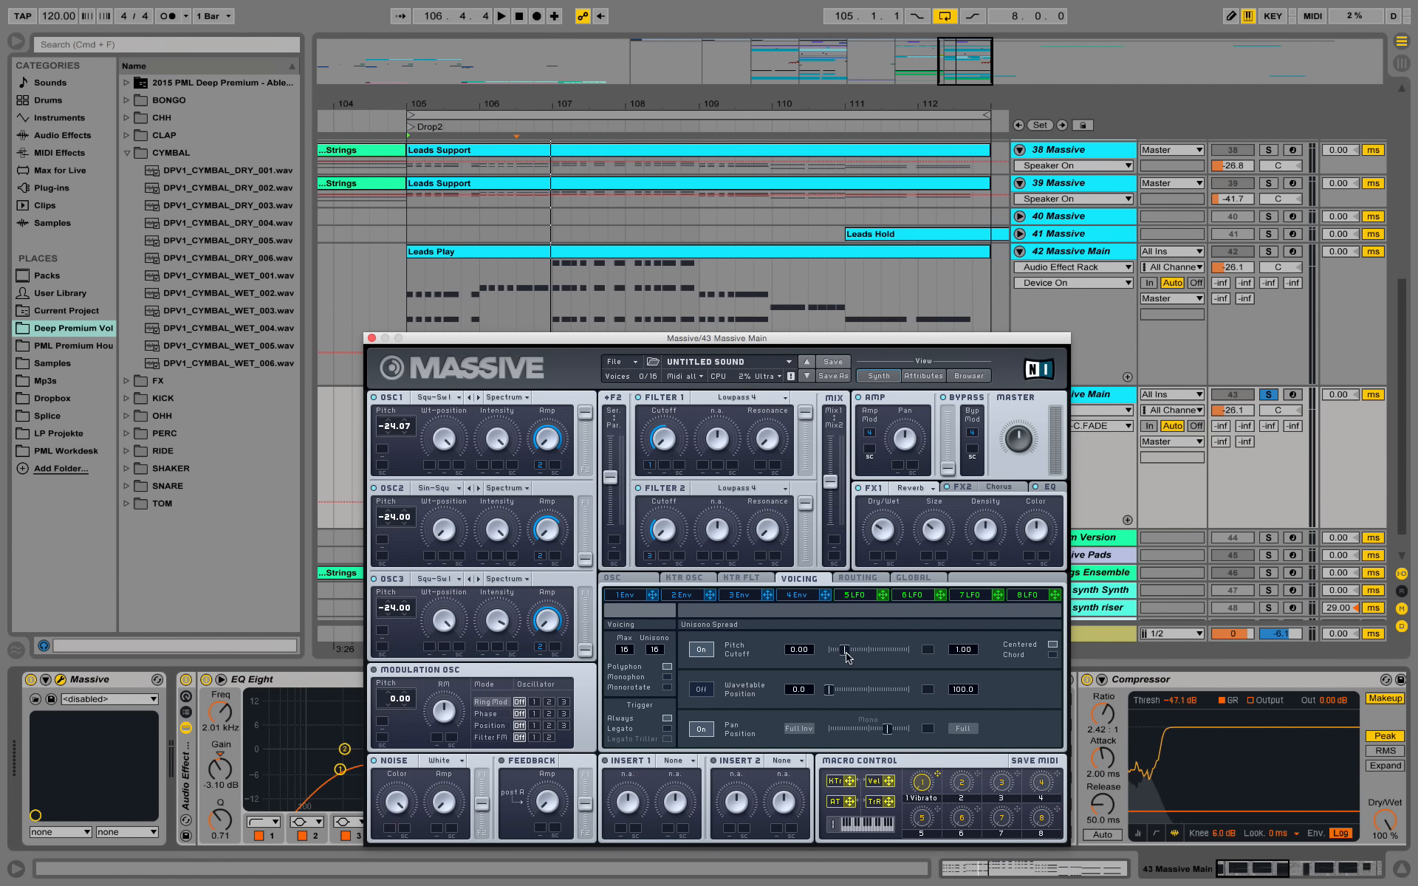
pyautogui.click(372, 339)
pyautogui.press('space')
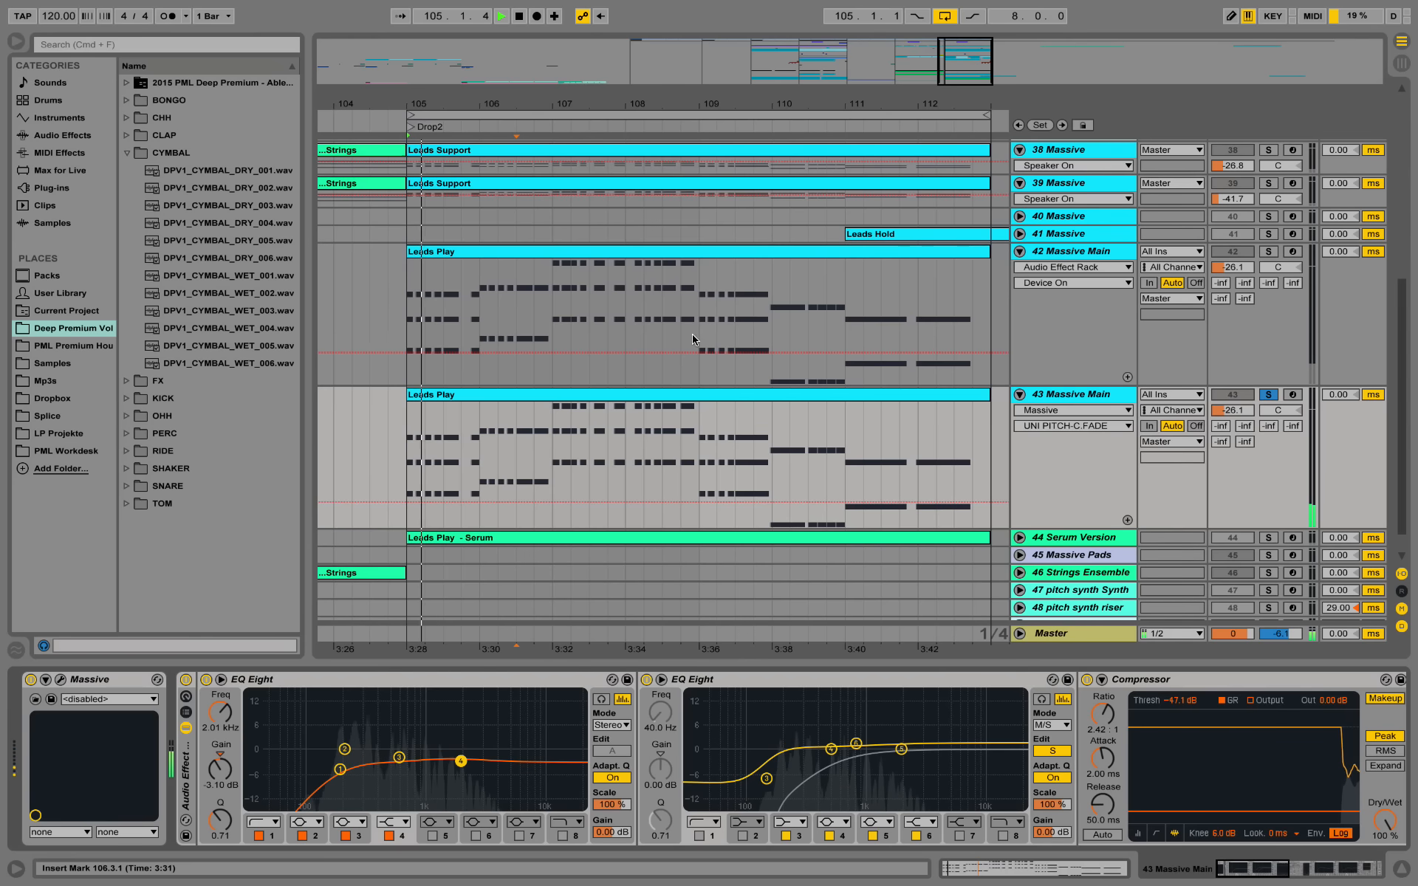
# Unsolo track 43, mute the original Massive Main track 42, and raise track 43's volume to -21.2 dB.
pyautogui.moveTo(1238, 411); pyautogui.dragTo(1239, 410)
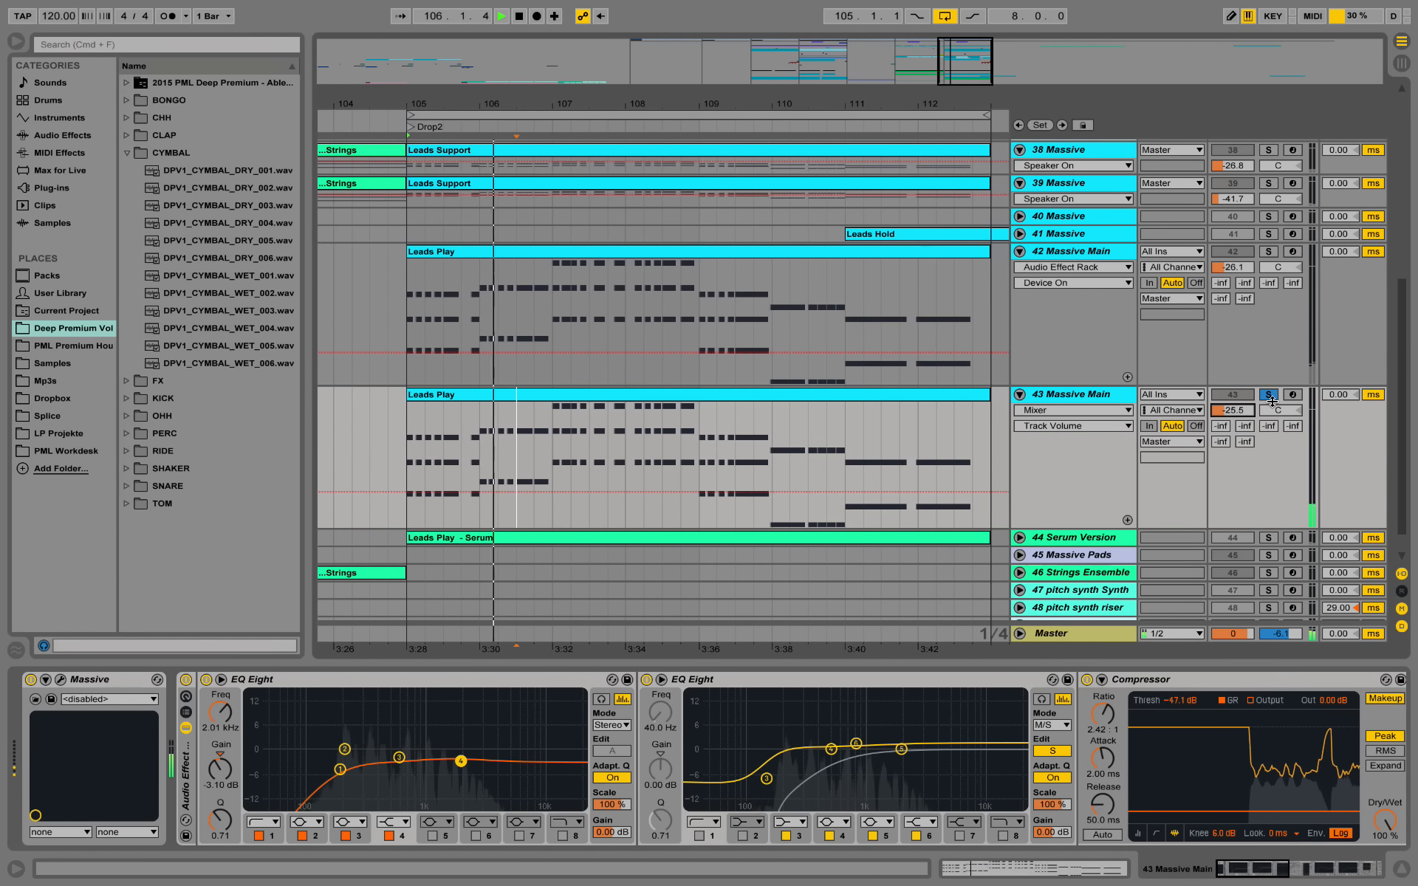
pyautogui.click(1269, 397)
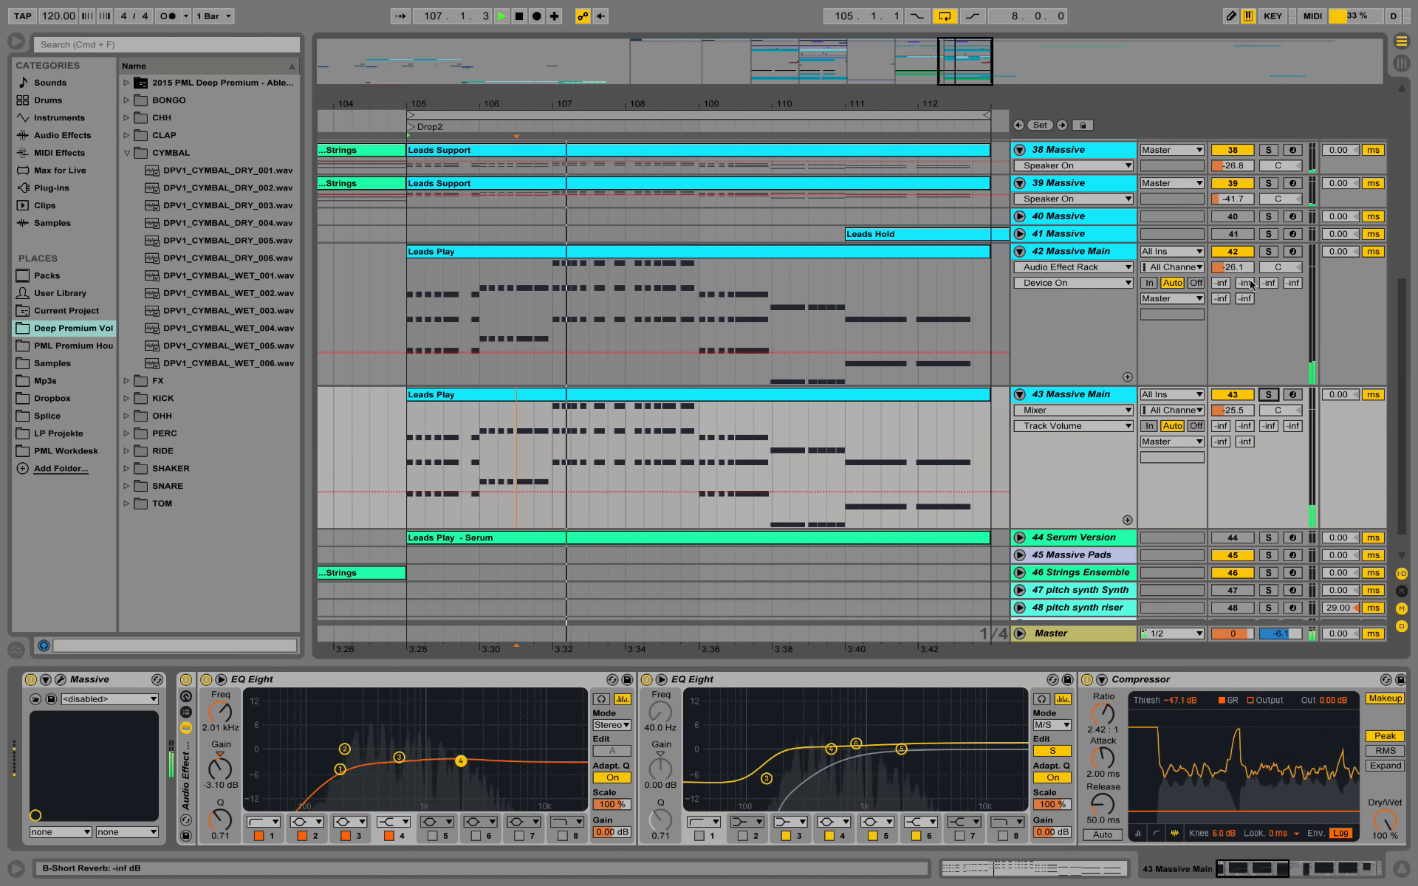
pyautogui.click(1235, 256)
pyautogui.moveTo(1233, 410); pyautogui.dragTo(1232, 401)
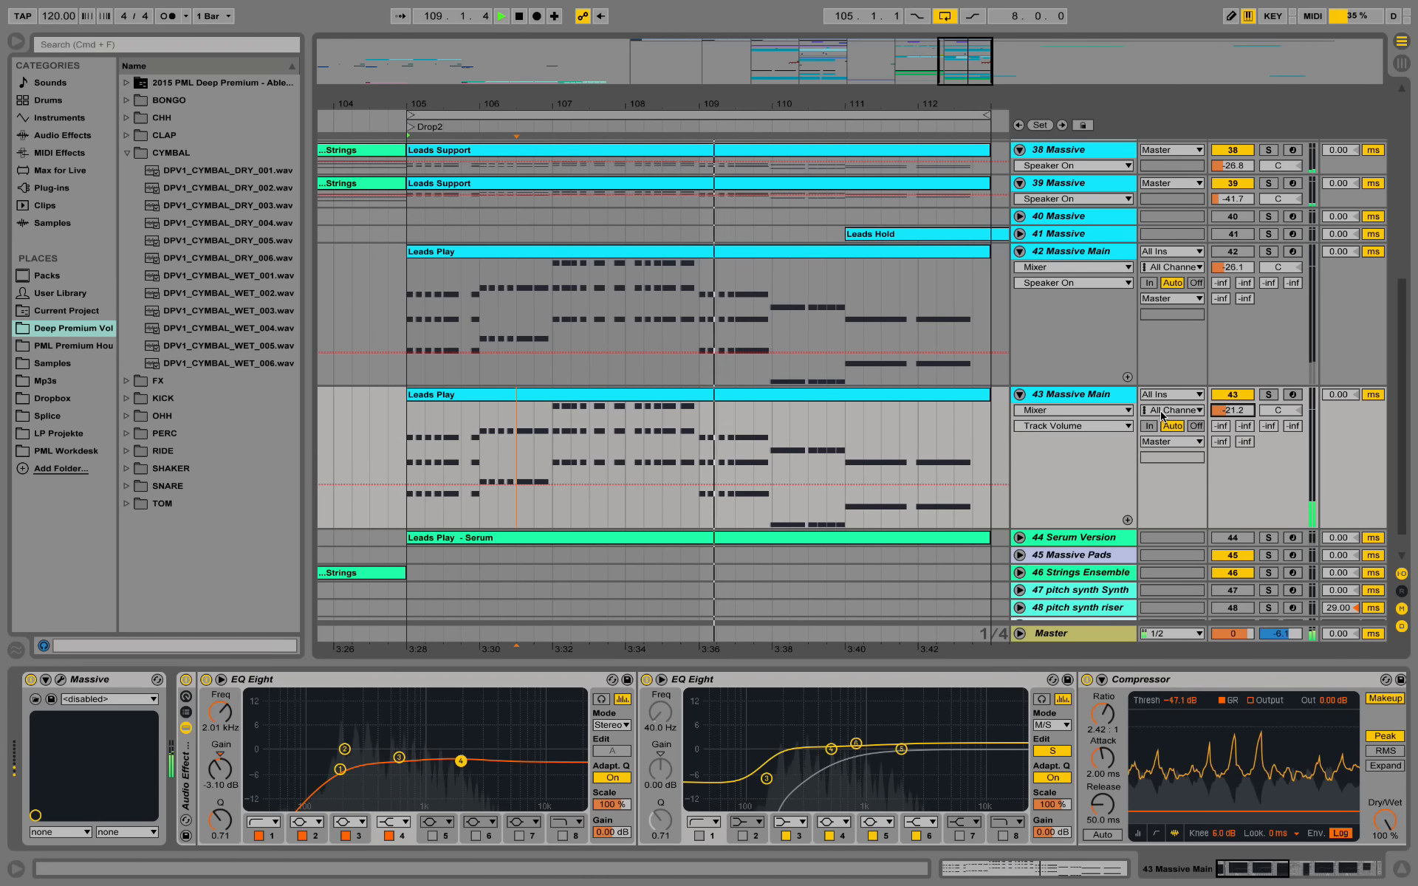
# Fine-tune the low shelf and high shelf of the lead's Massive EQ while the full section plays.
pyautogui.click(60, 684)
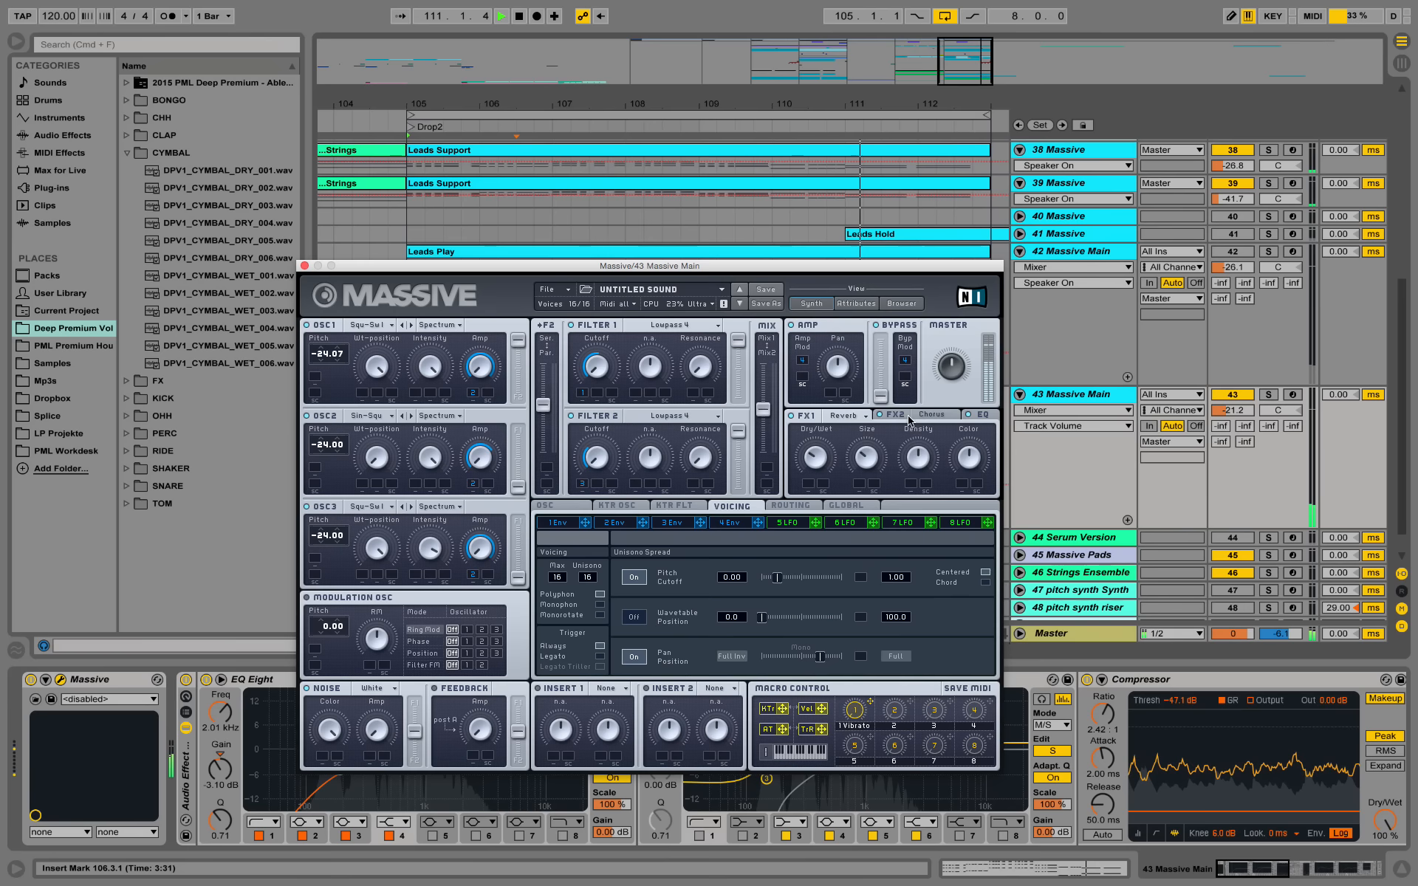
pyautogui.click(980, 415)
pyautogui.click(817, 460)
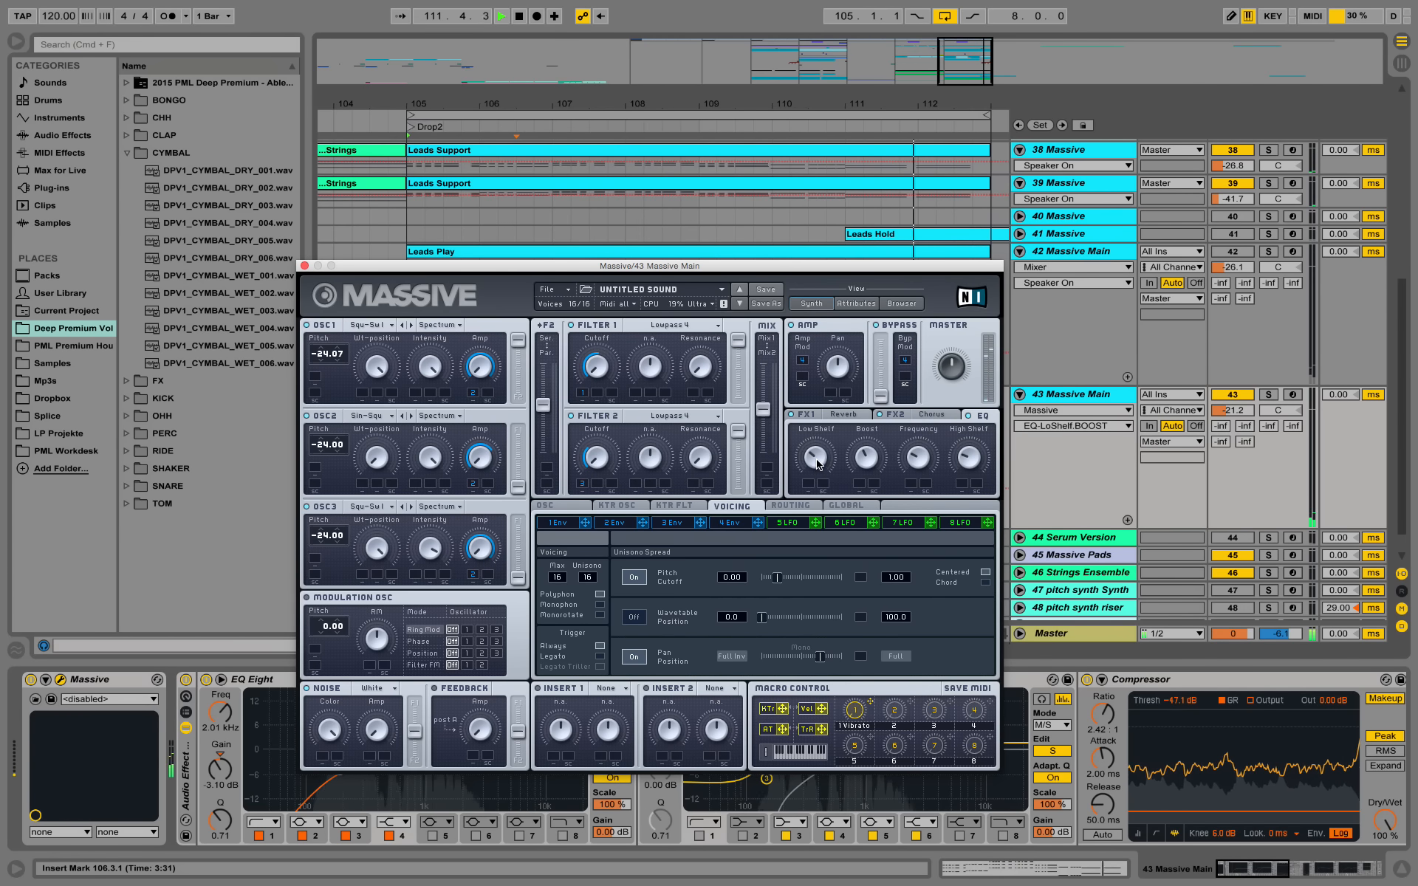
pyautogui.click(977, 459)
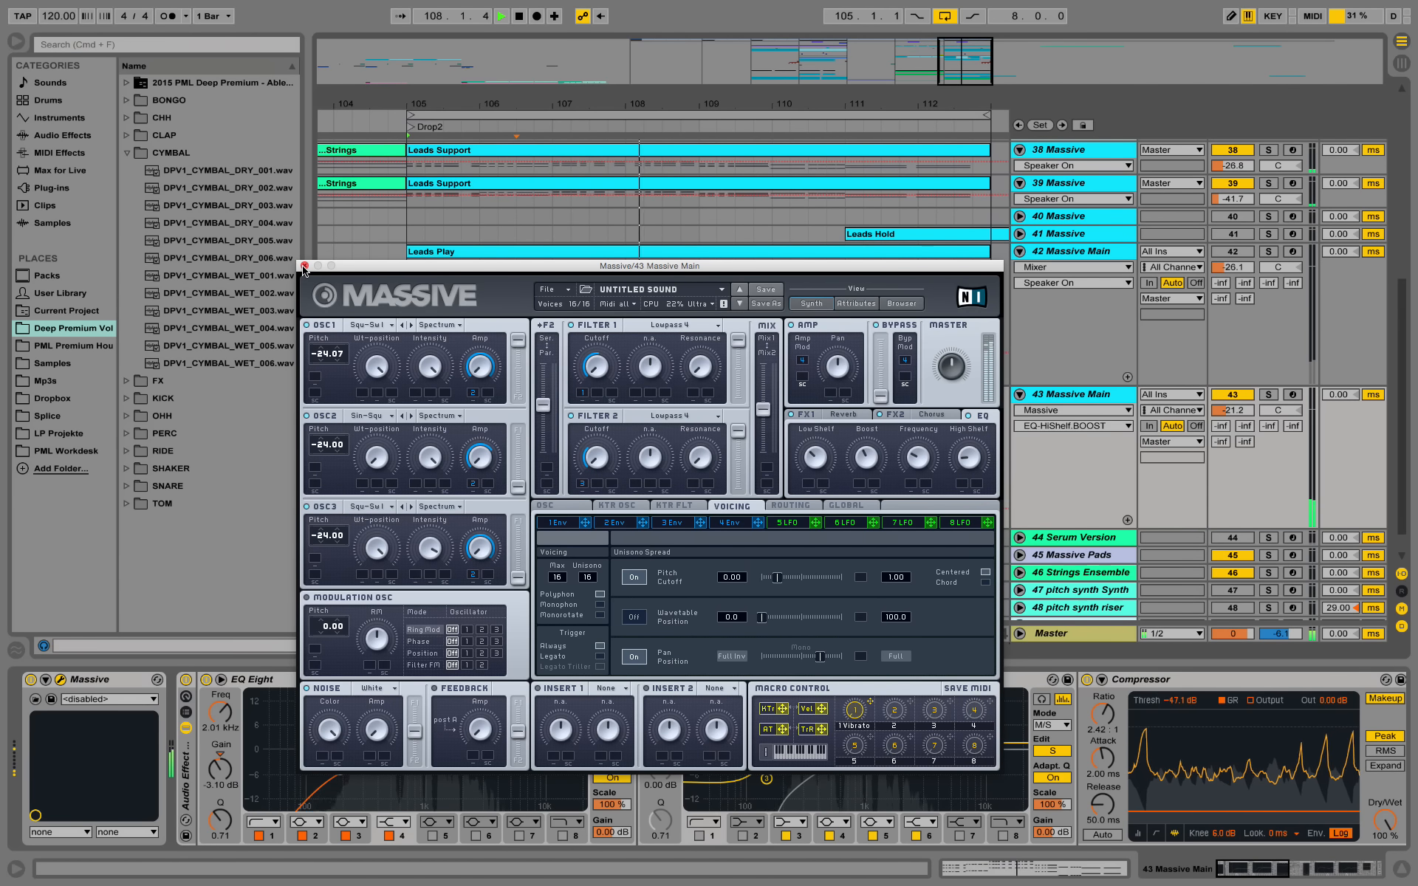
pyautogui.press('space')
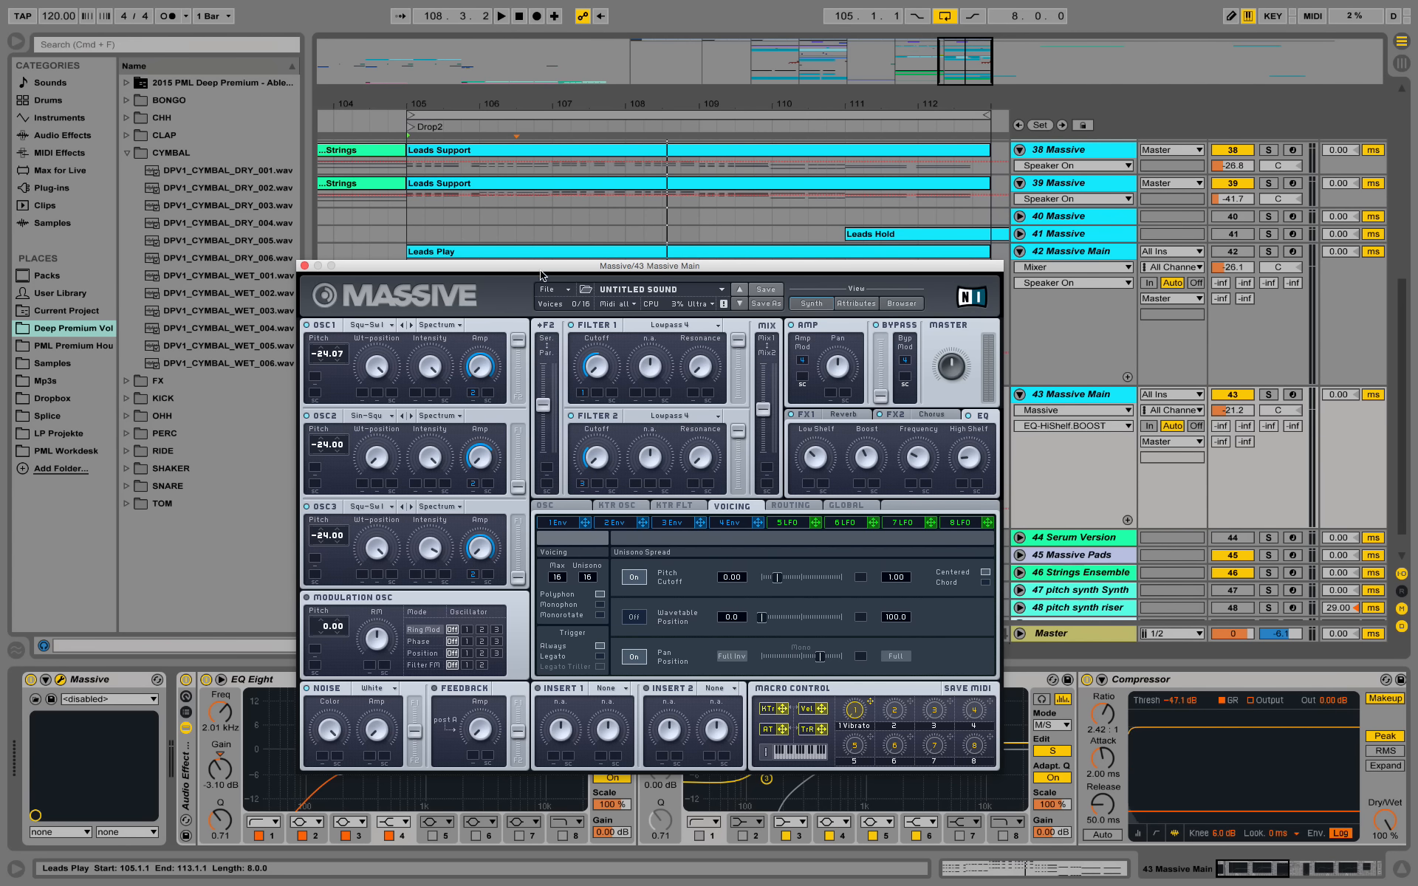
pyautogui.moveTo(540, 267); pyautogui.dragTo(593, 191)
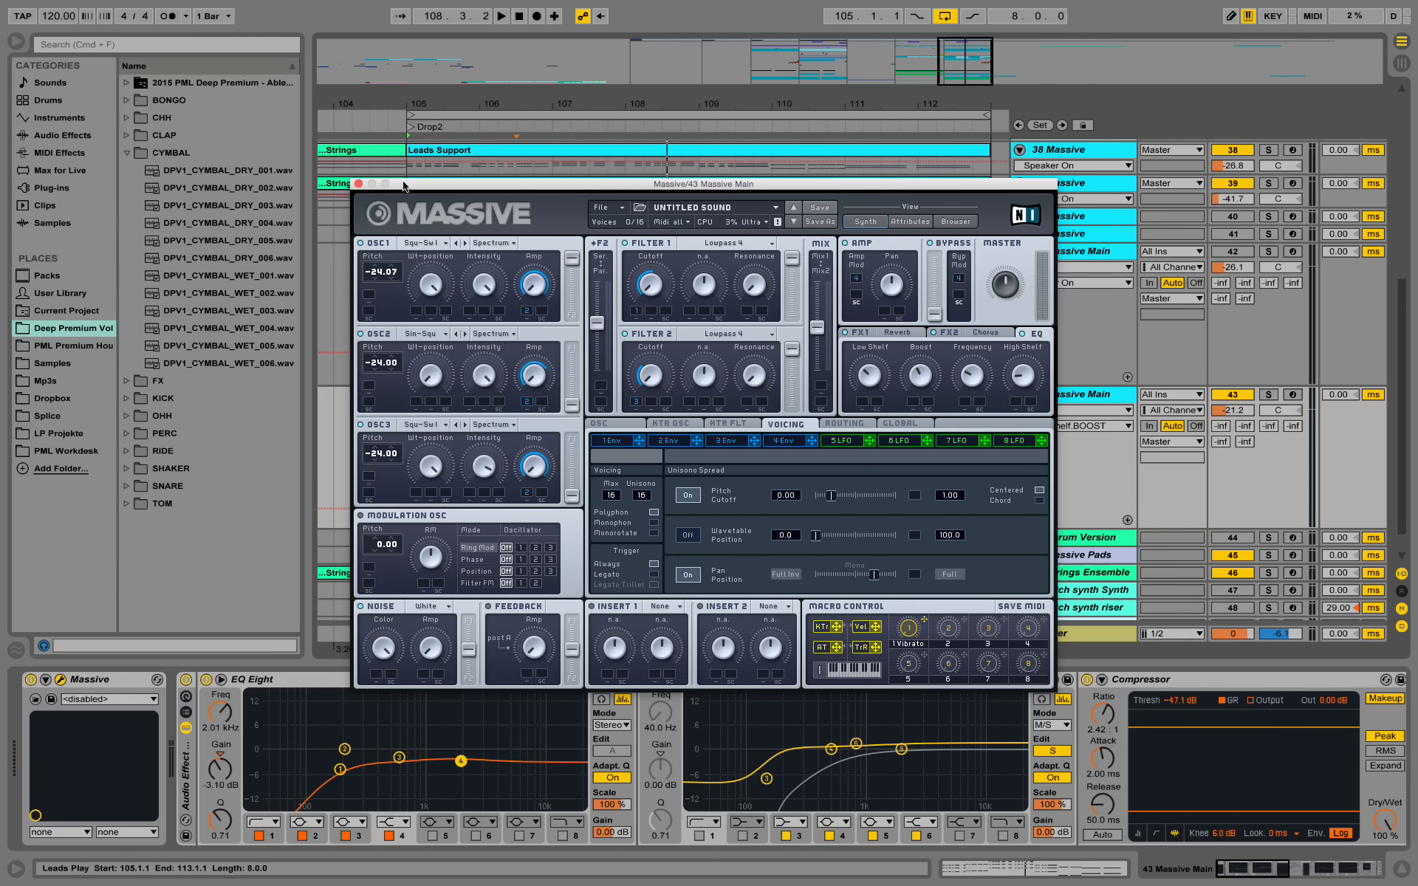
pyautogui.click(359, 184)
# Solo the supporting lead tracks 39 Massive and 38 Massive in turn to audition each, then restore the full mix.
pyautogui.scroll(1, 1066, 343)
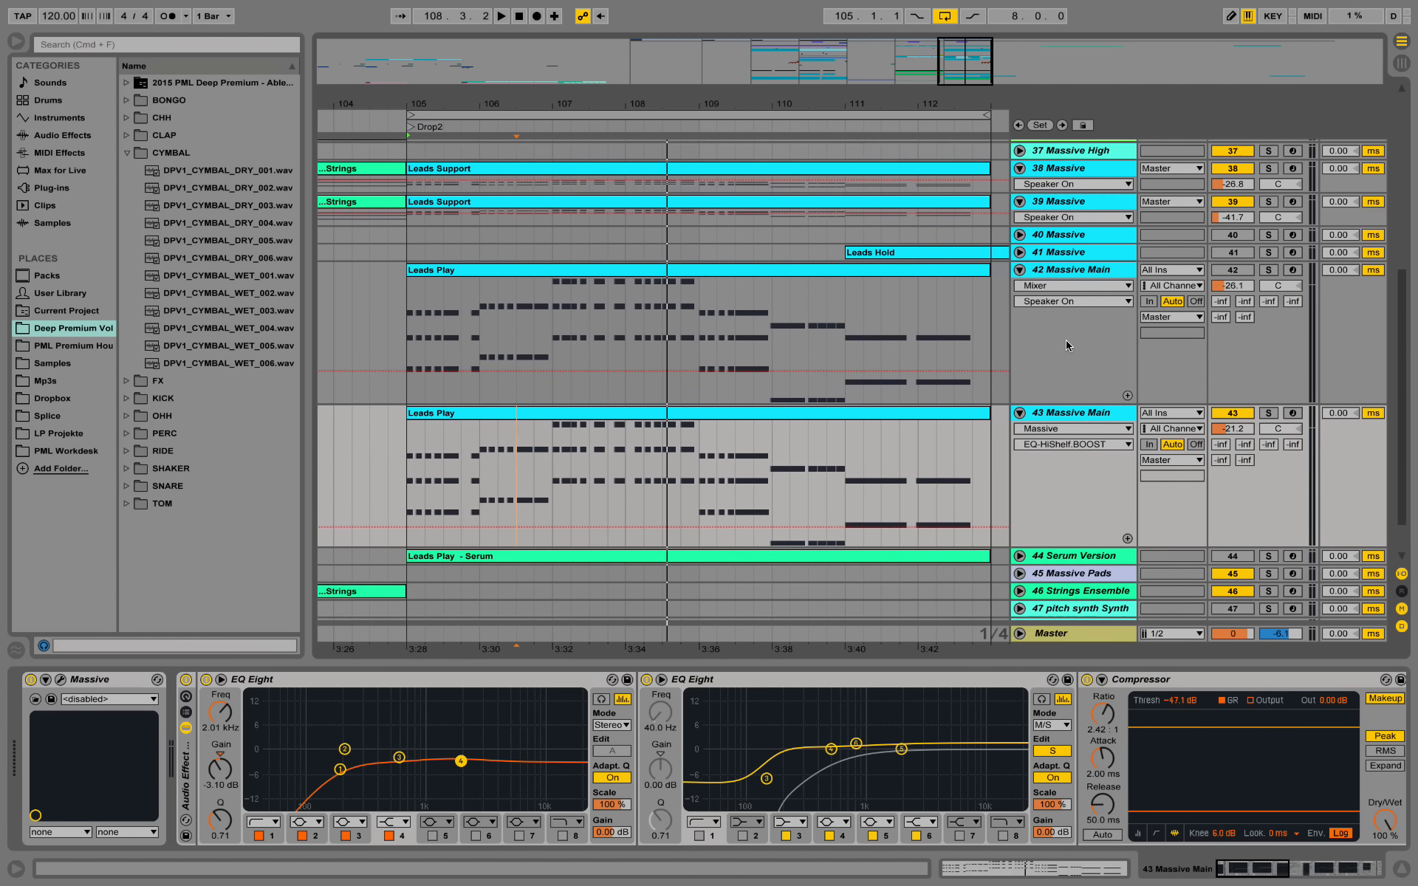
pyautogui.scroll(2, 1066, 340)
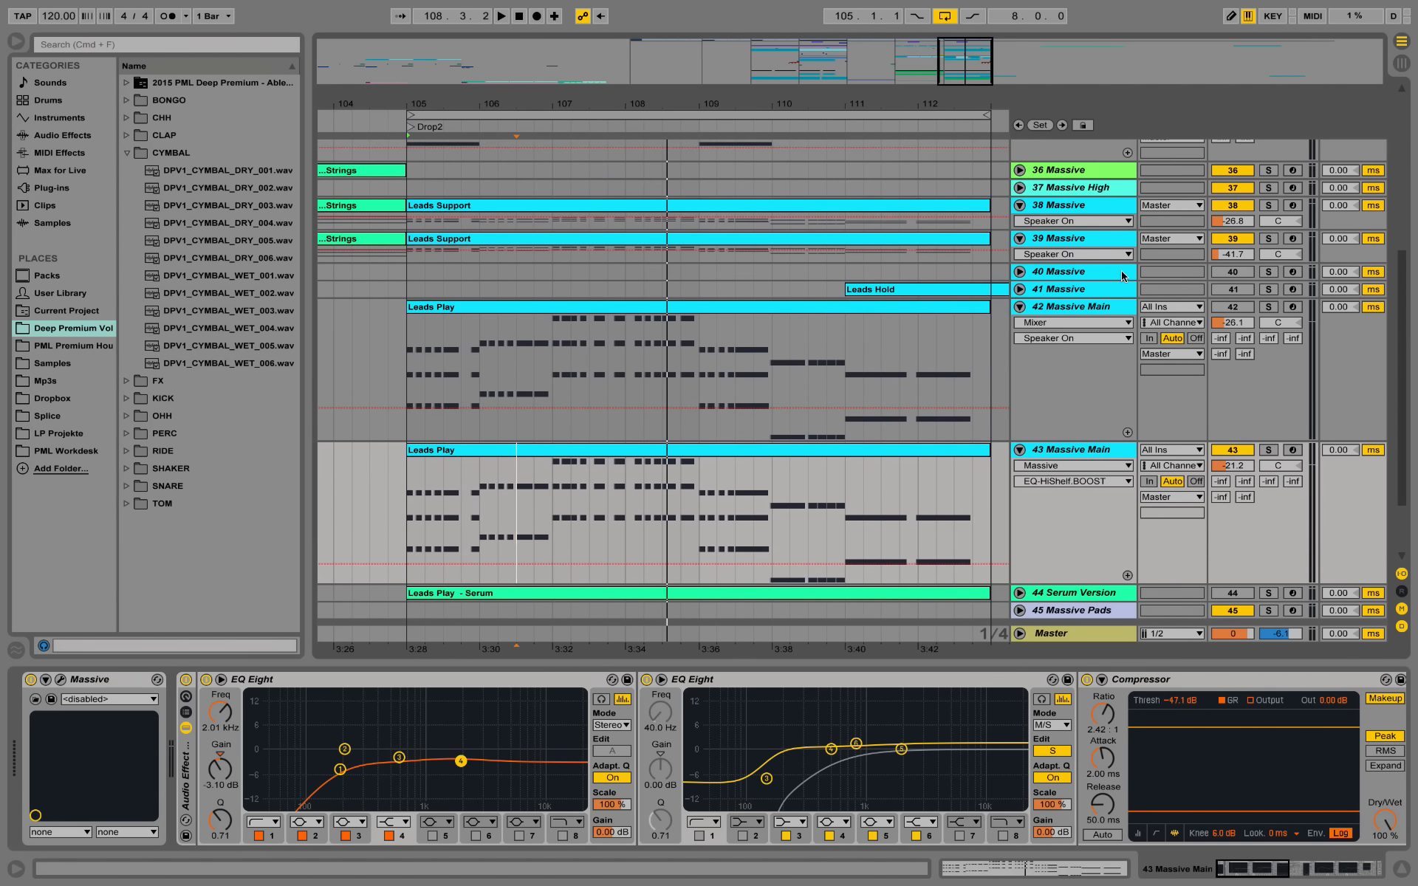
pyautogui.click(1267, 244)
pyautogui.press('space')
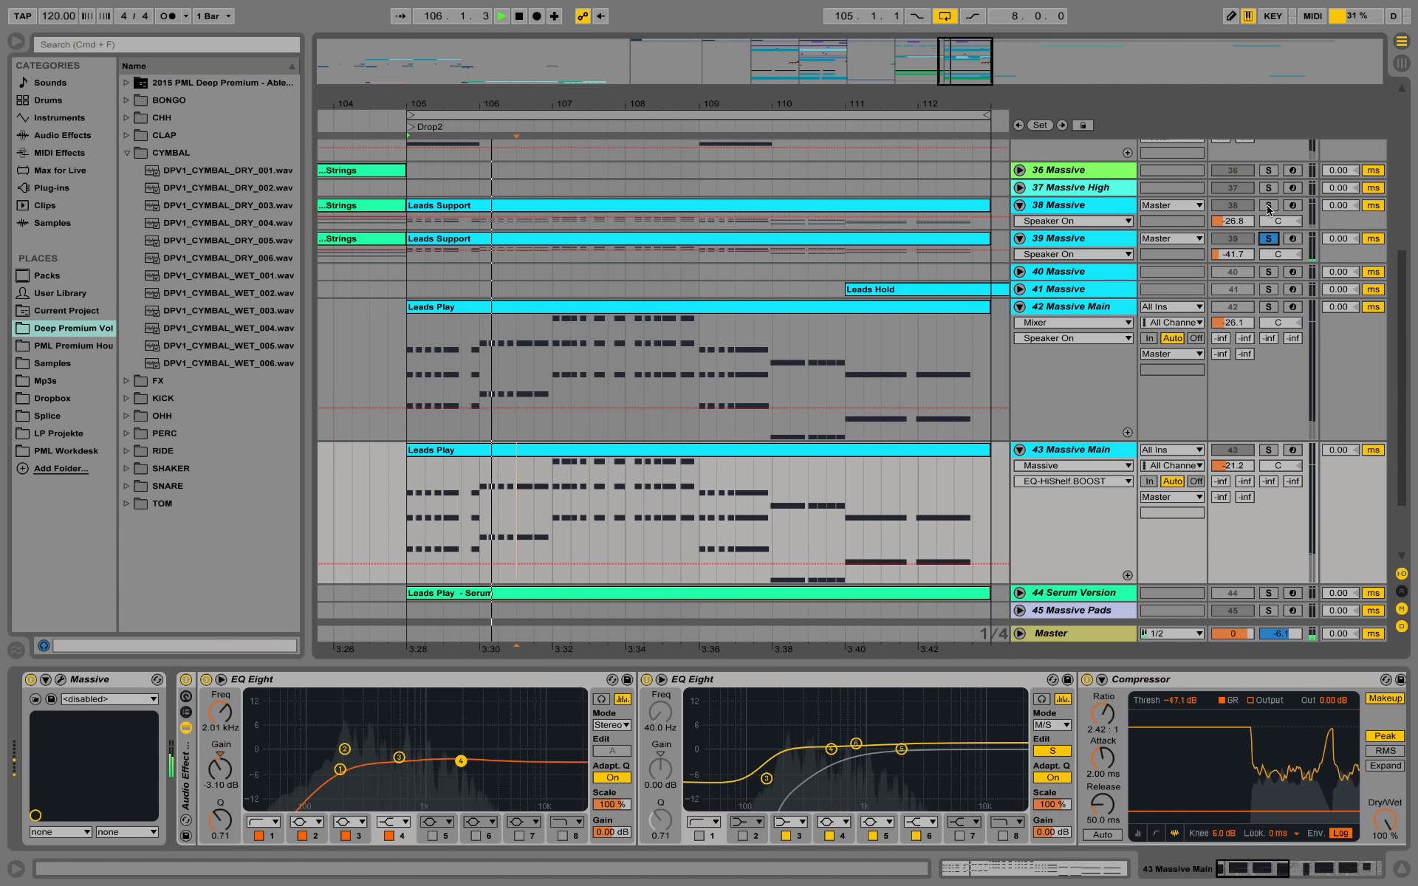
pyautogui.click(1267, 206)
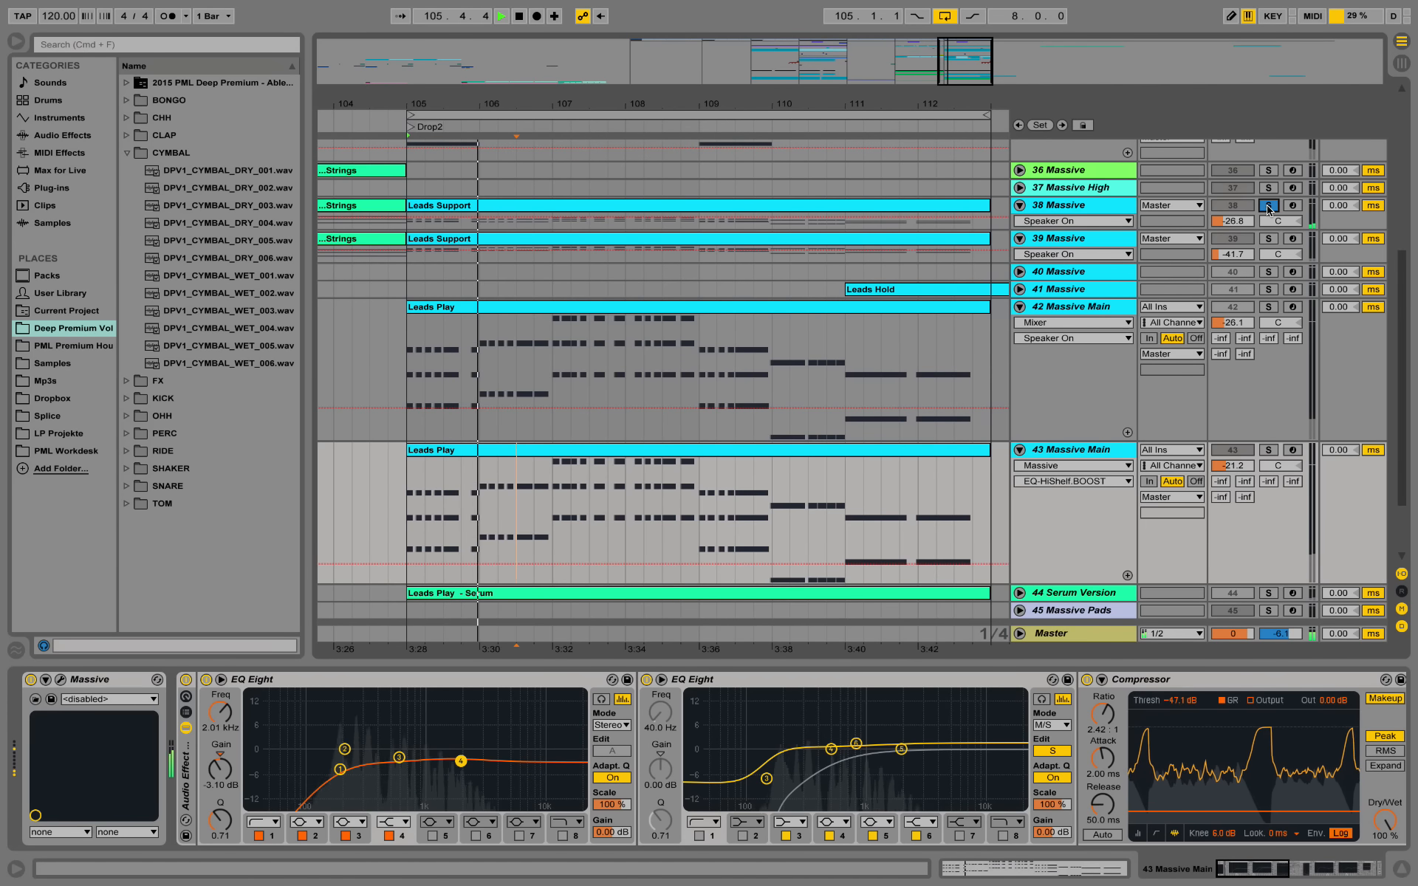
pyautogui.press('space')
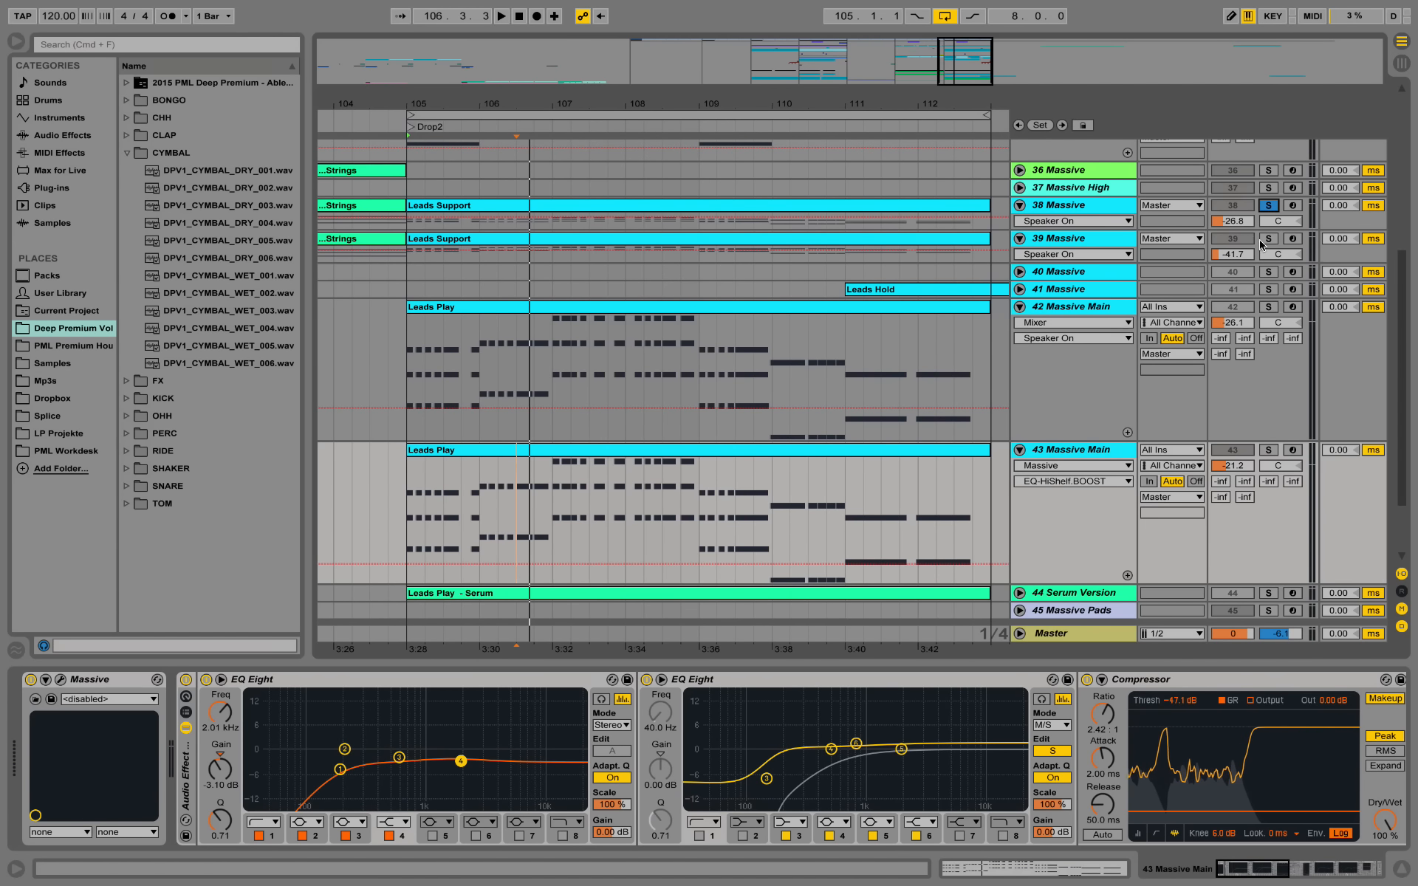
pyautogui.click(1269, 239)
pyautogui.click(1269, 238)
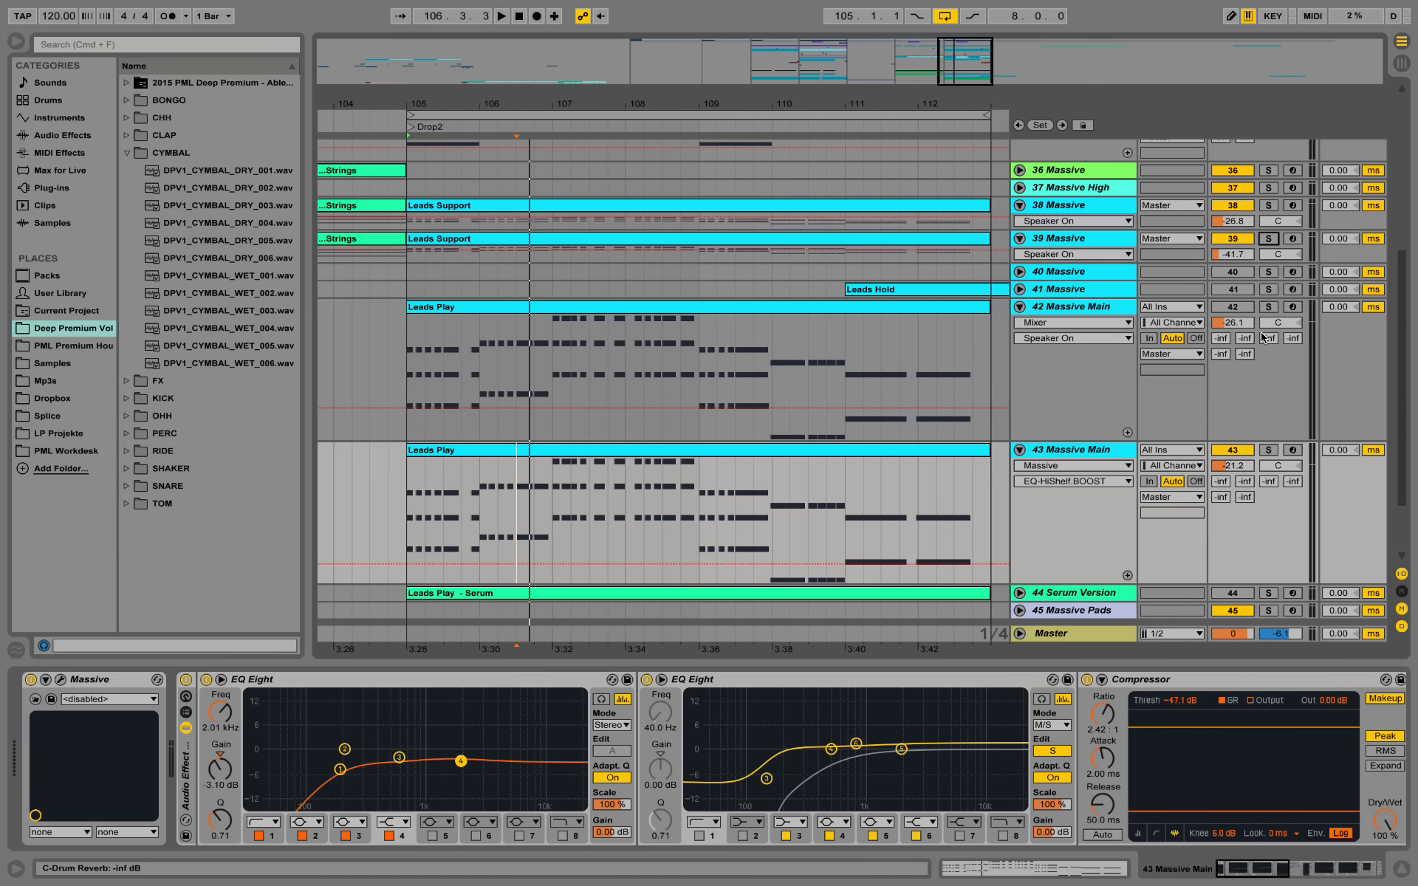
# Play the full mix briefly and inspect the Massive patches on support tracks 39 and 38.
pyautogui.press('space')
pyautogui.click(1117, 239)
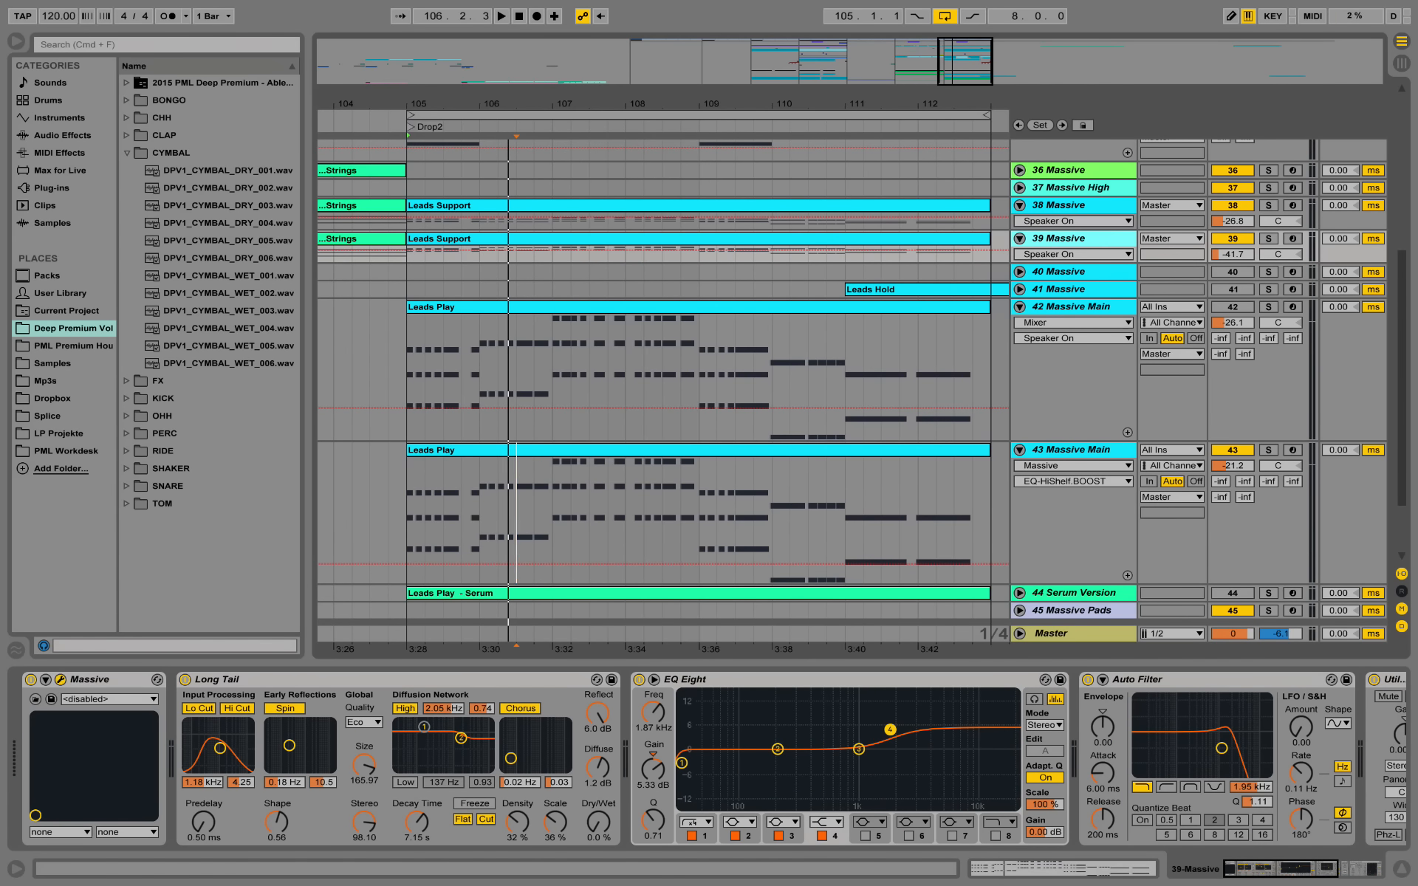
pyautogui.moveTo(940, 119); pyautogui.dragTo(838, 172)
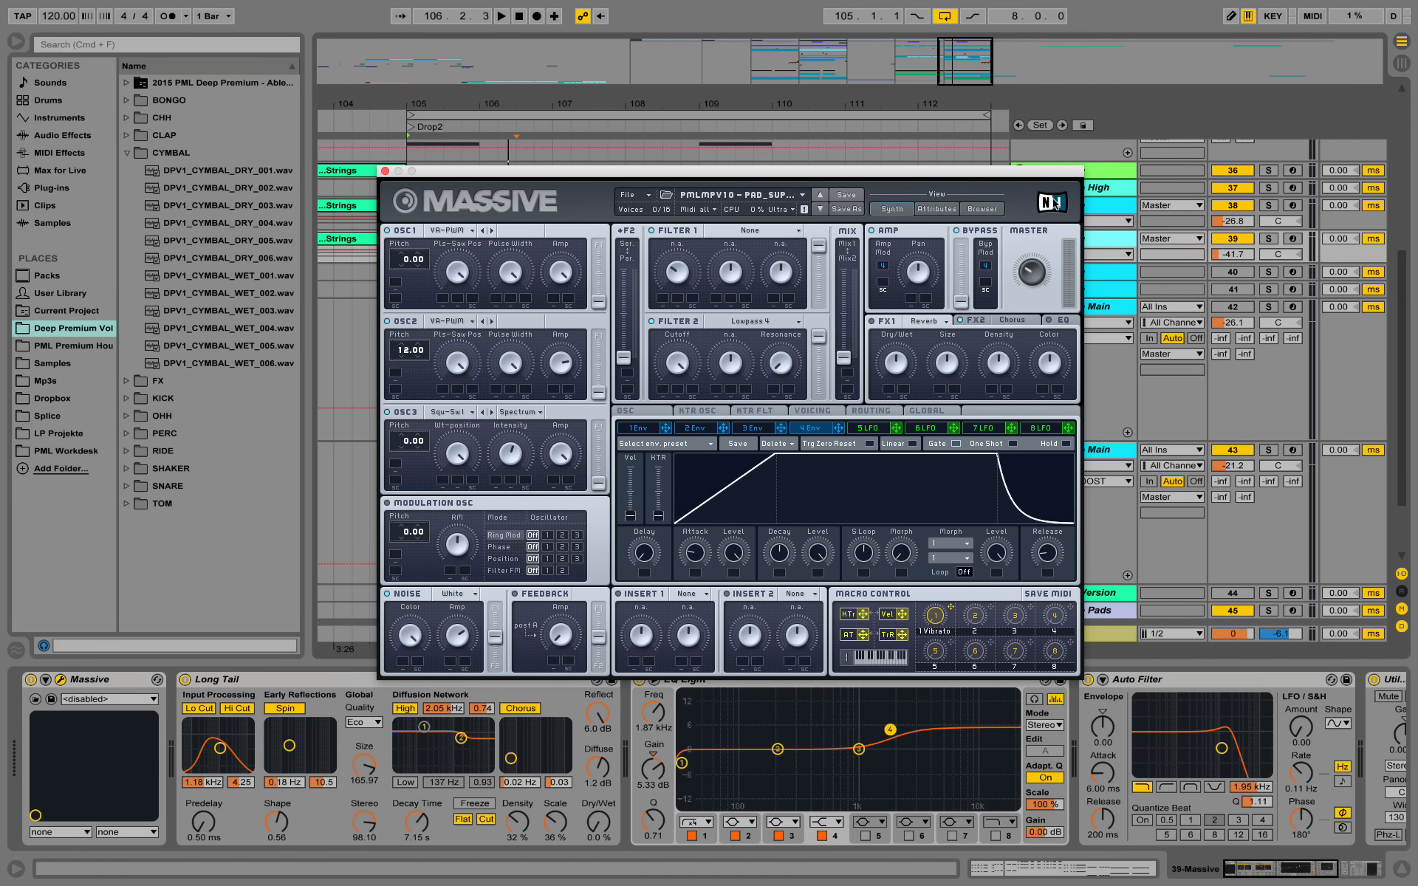
pyautogui.click(1127, 209)
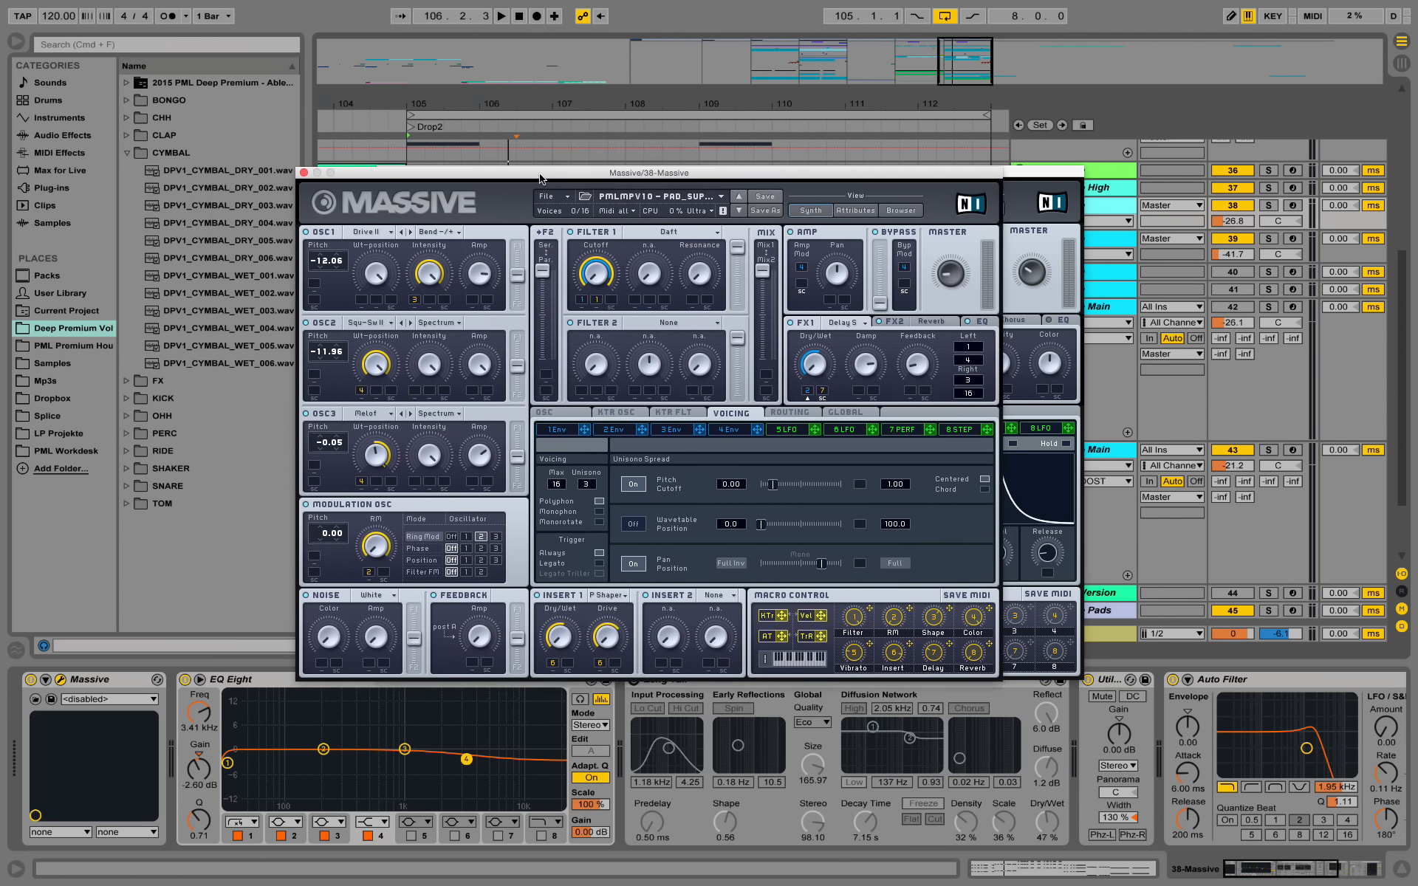
pyautogui.moveTo(546, 178); pyautogui.dragTo(600, 177)
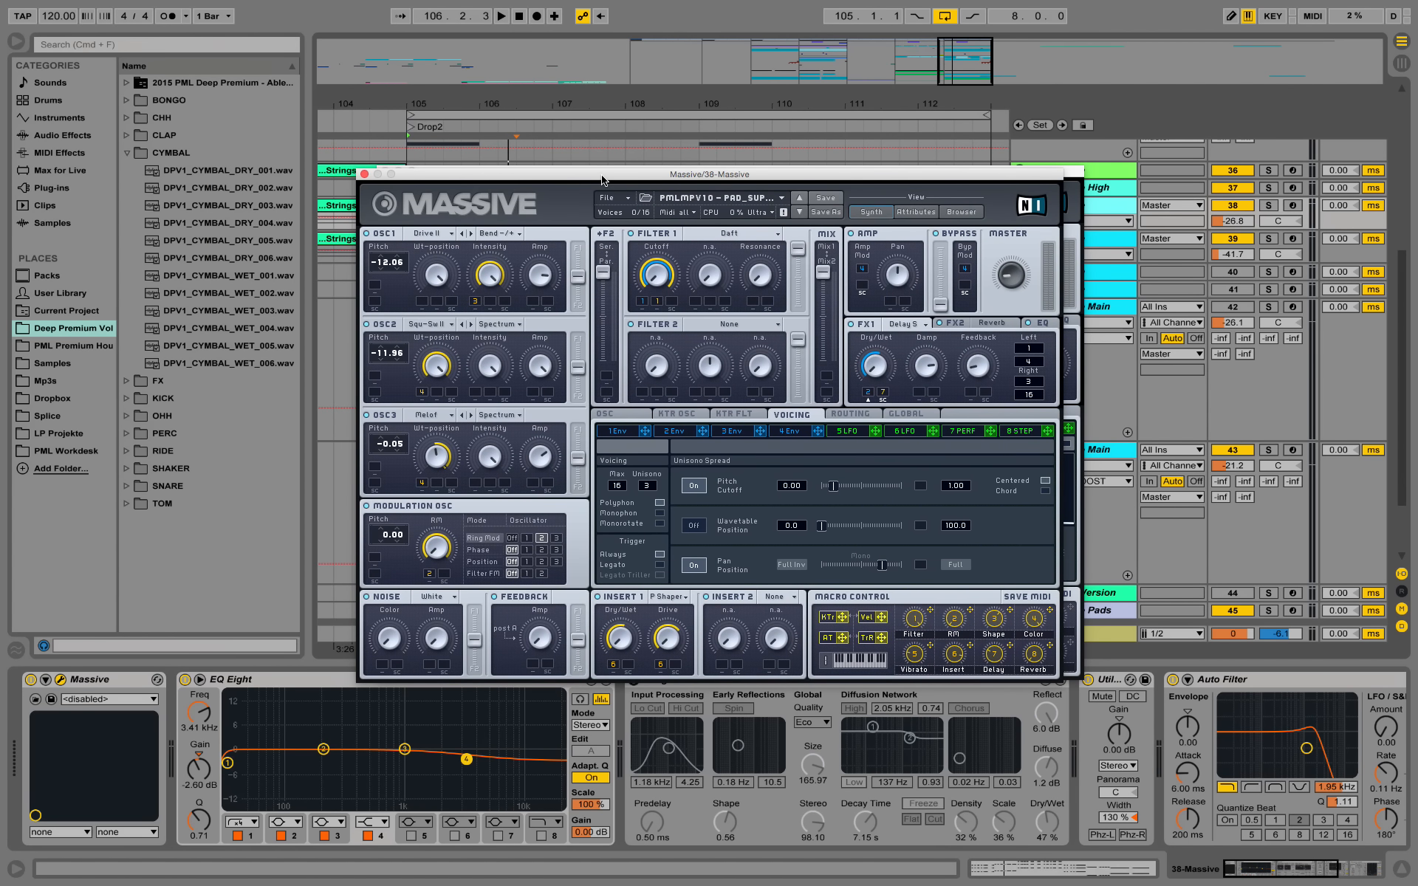
pyautogui.click(364, 174)
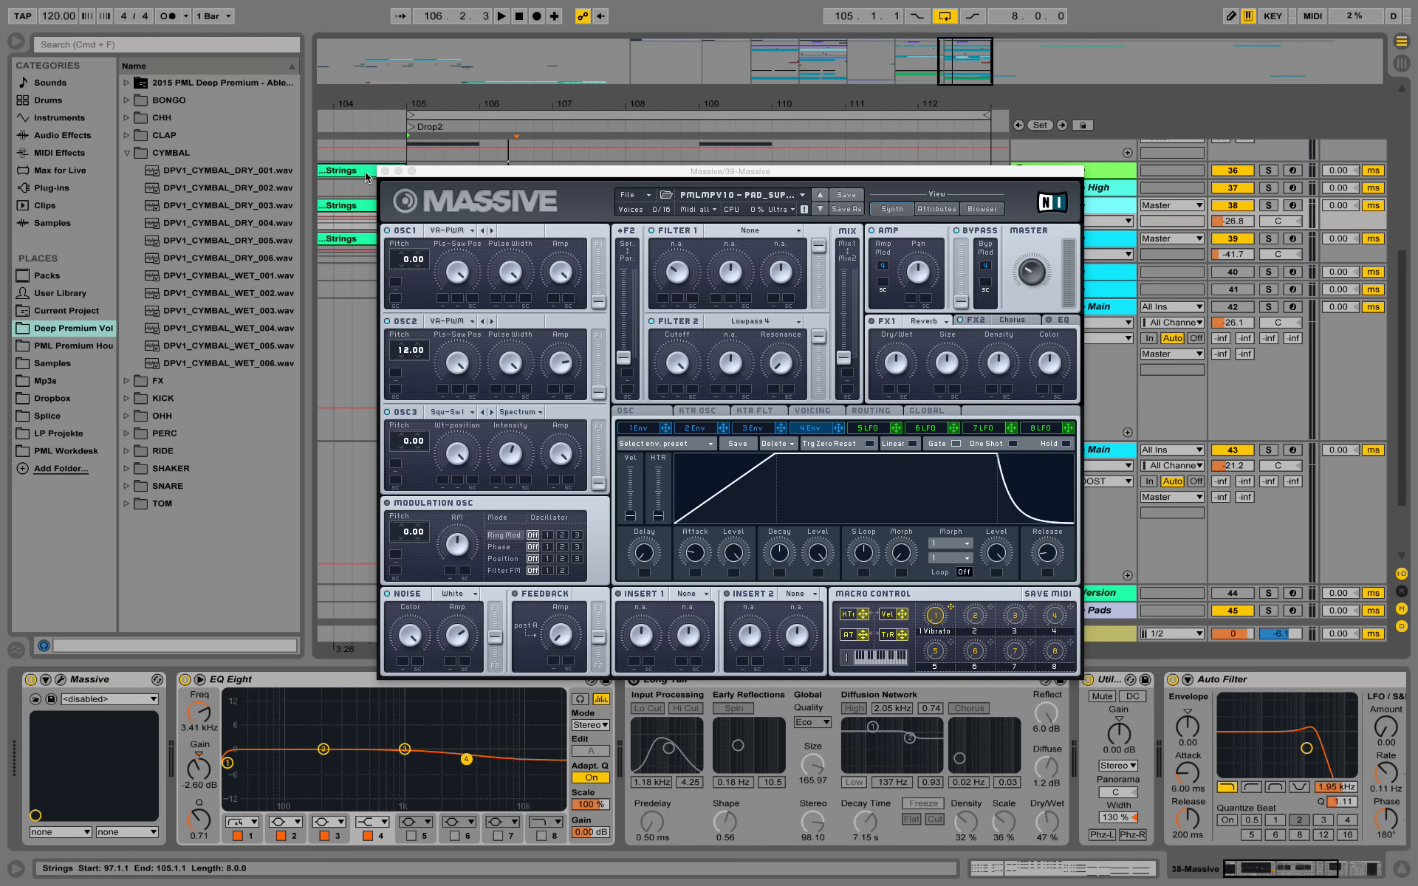
pyautogui.click(385, 172)
# Mute the rebuilt 43 Massive Main track and activate the 44 Serum Version track.
pyautogui.scroll(-4, 780, 338)
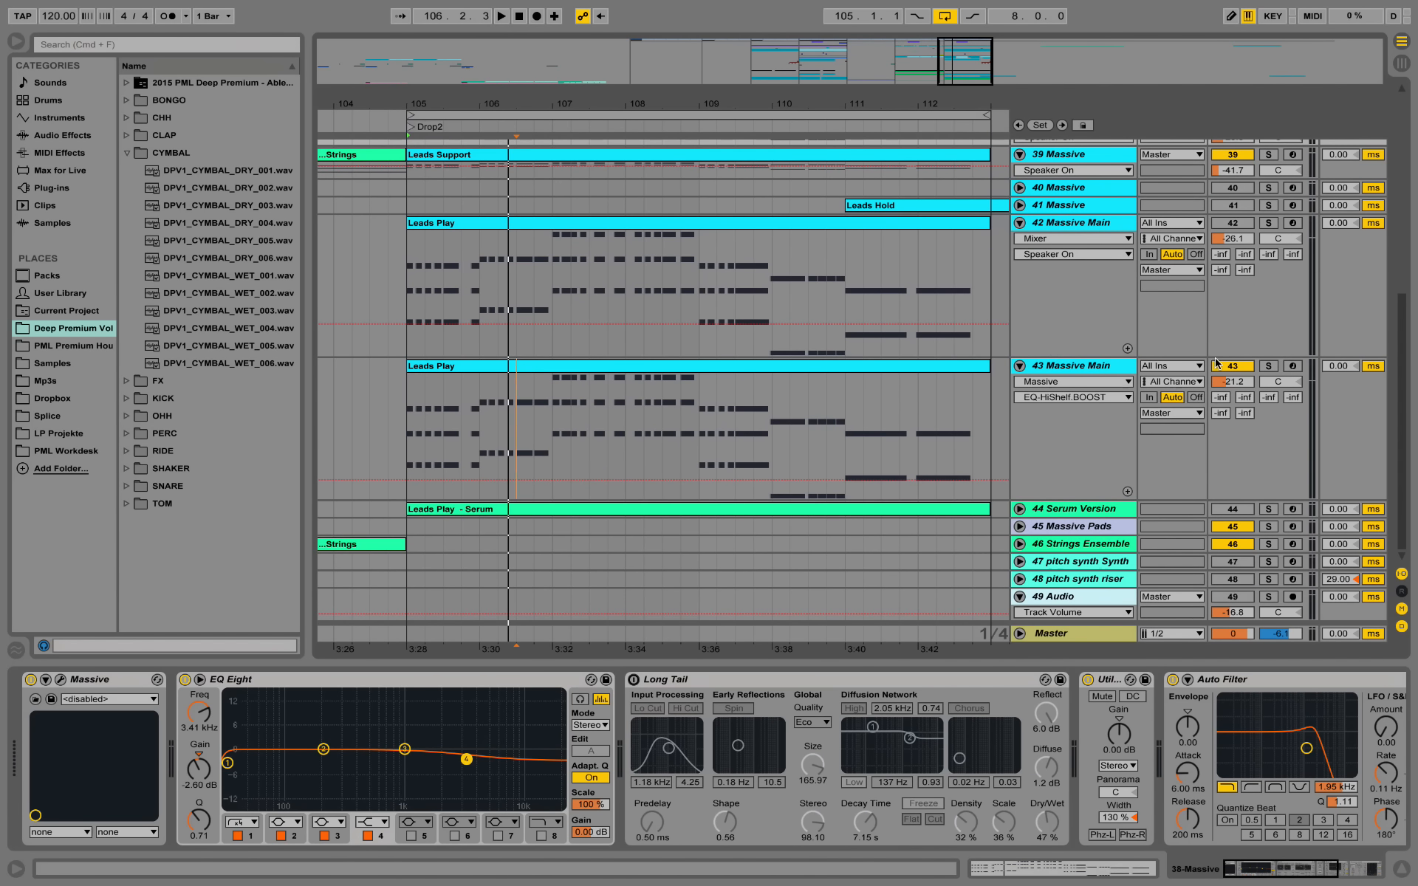
pyautogui.click(1077, 465)
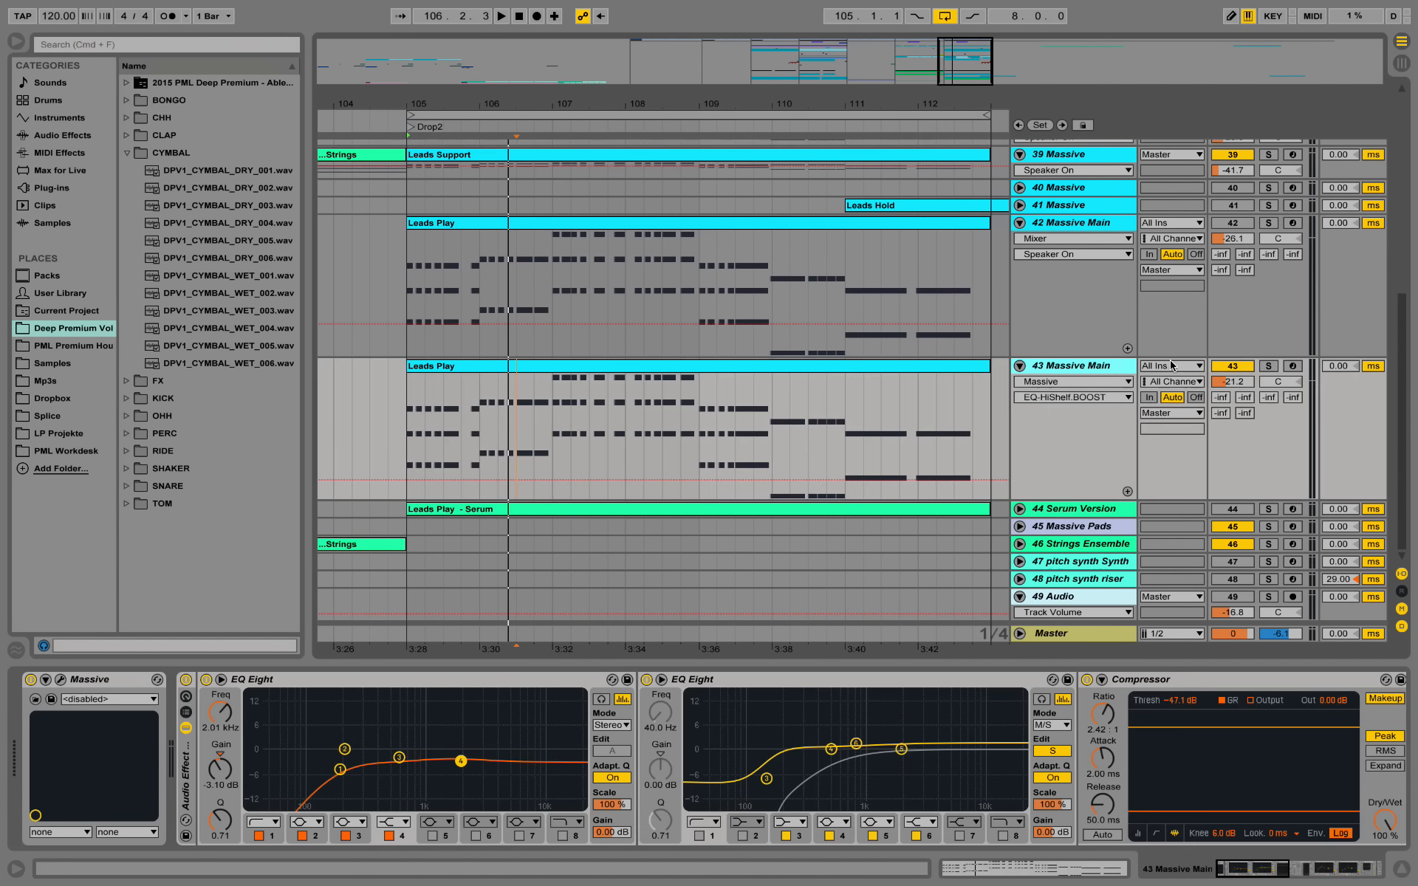
pyautogui.click(1241, 367)
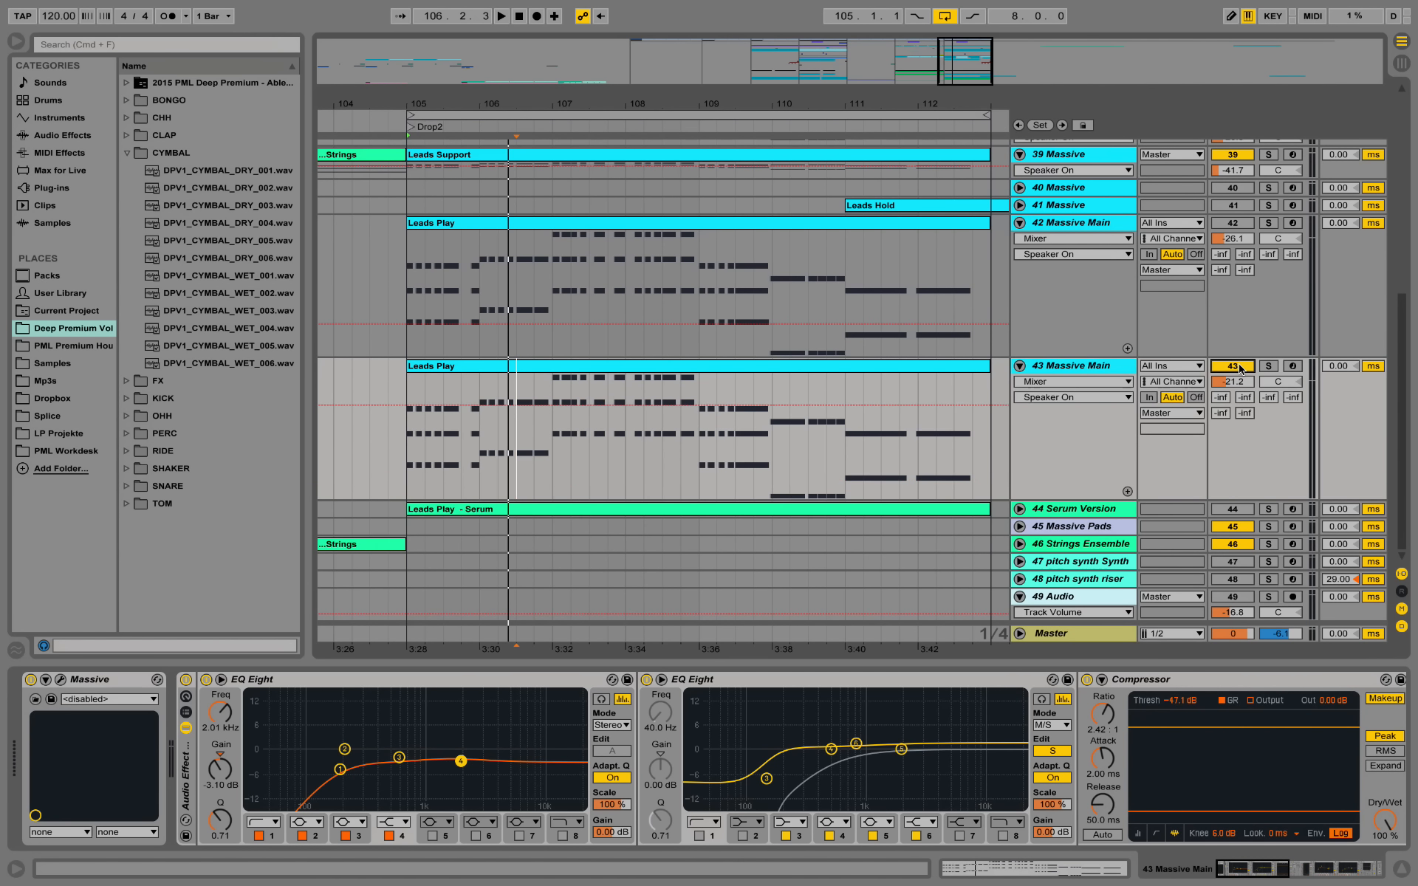
pyautogui.click(1231, 510)
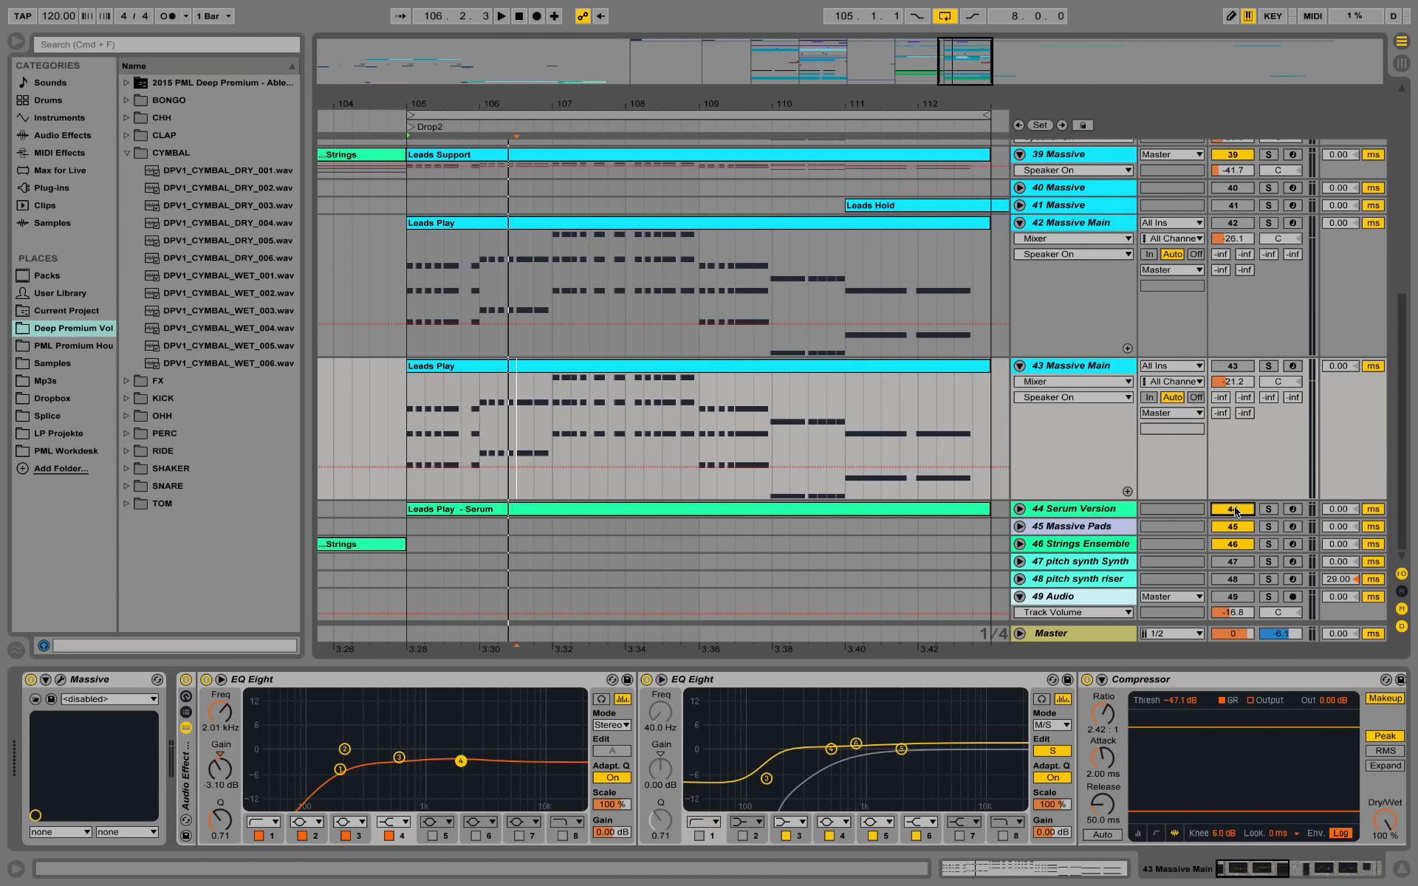
# Select and unfold the 44 Serum Version track while auditioning it in the looped section.
pyautogui.click(1061, 510)
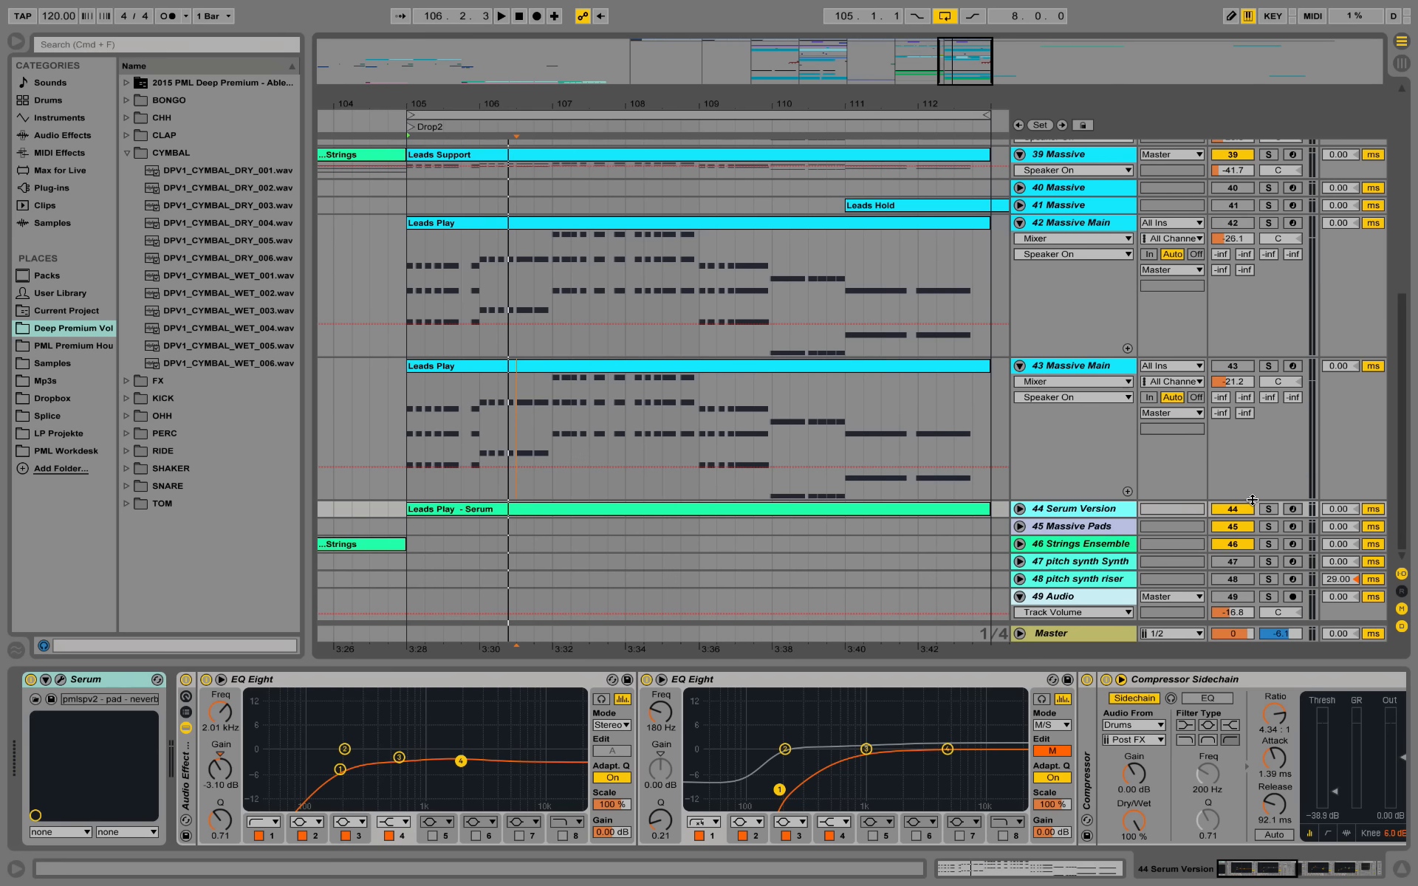
pyautogui.press('space')
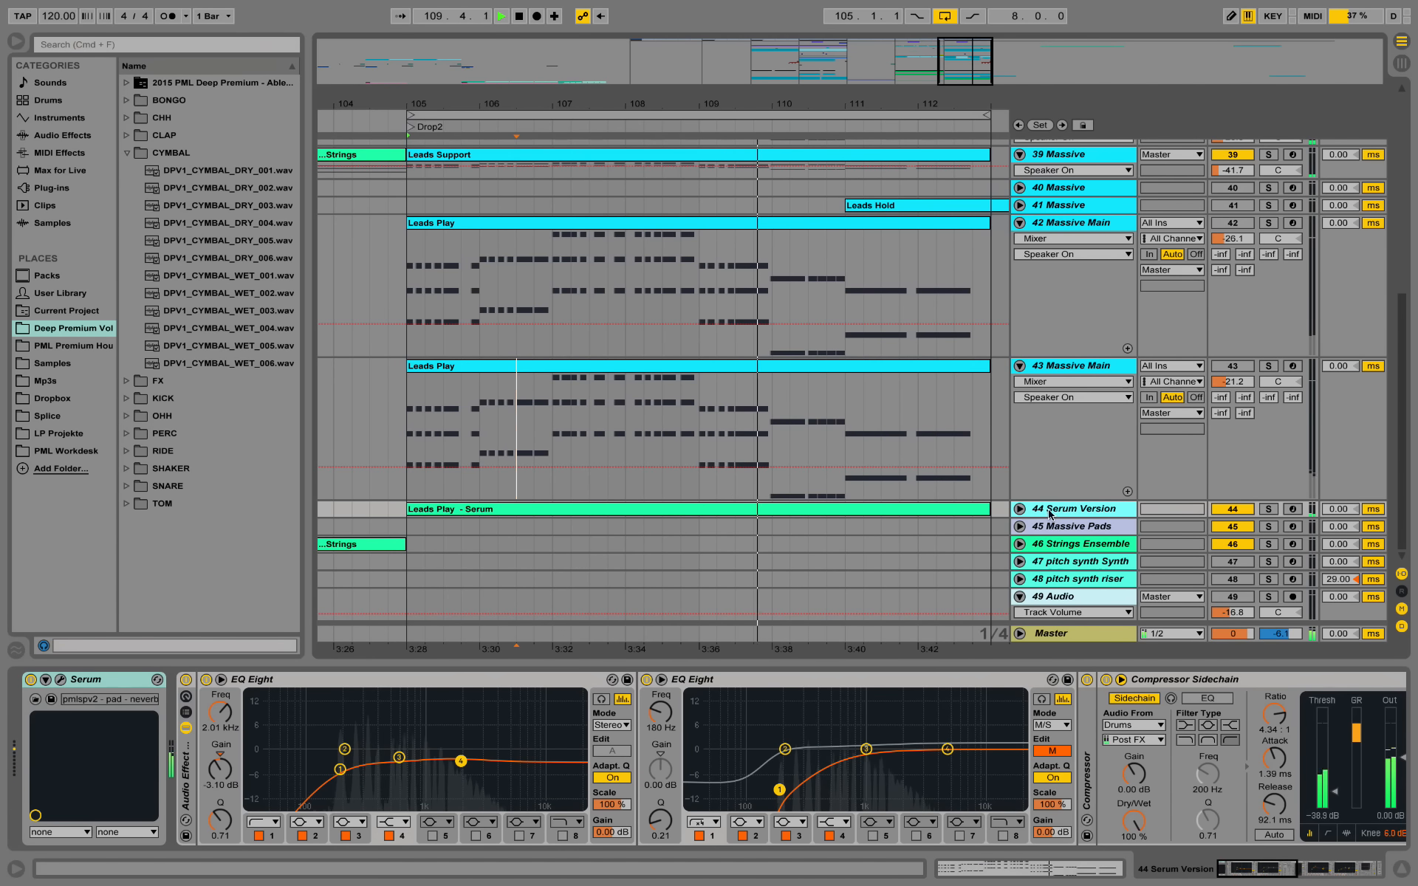
pyautogui.press('Right')
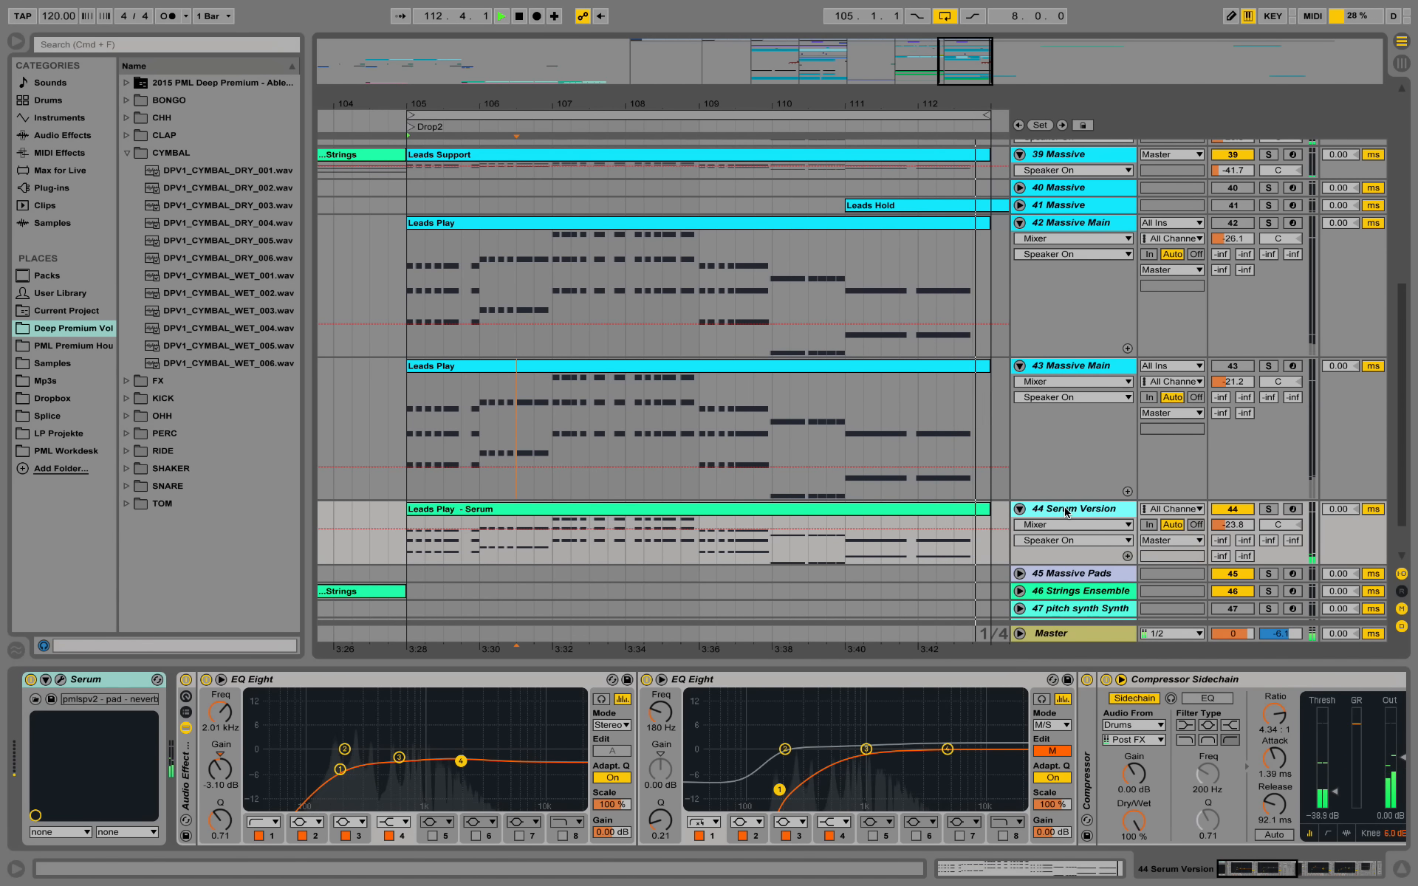
pyautogui.press('space')
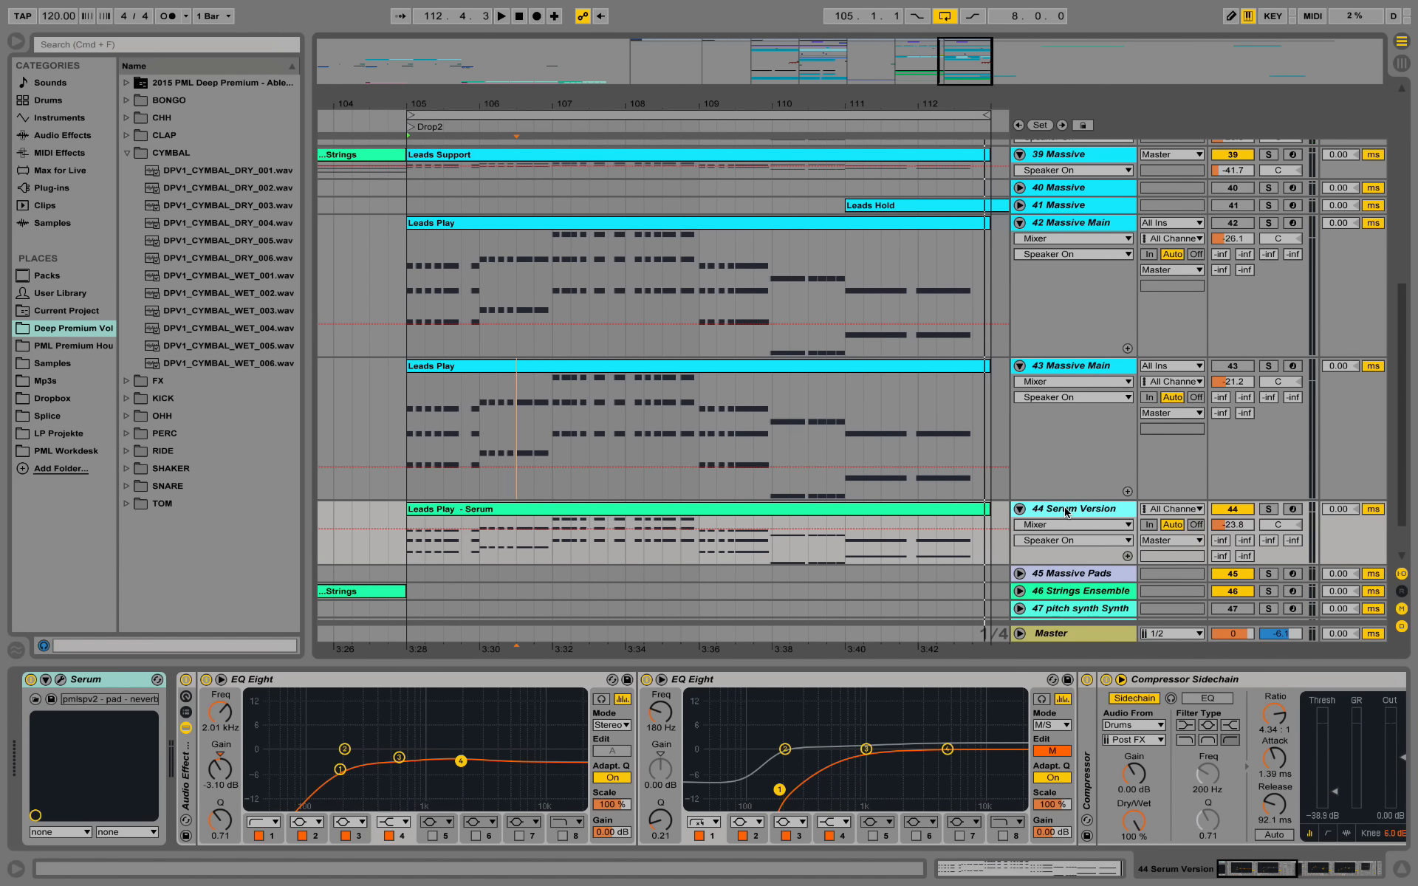